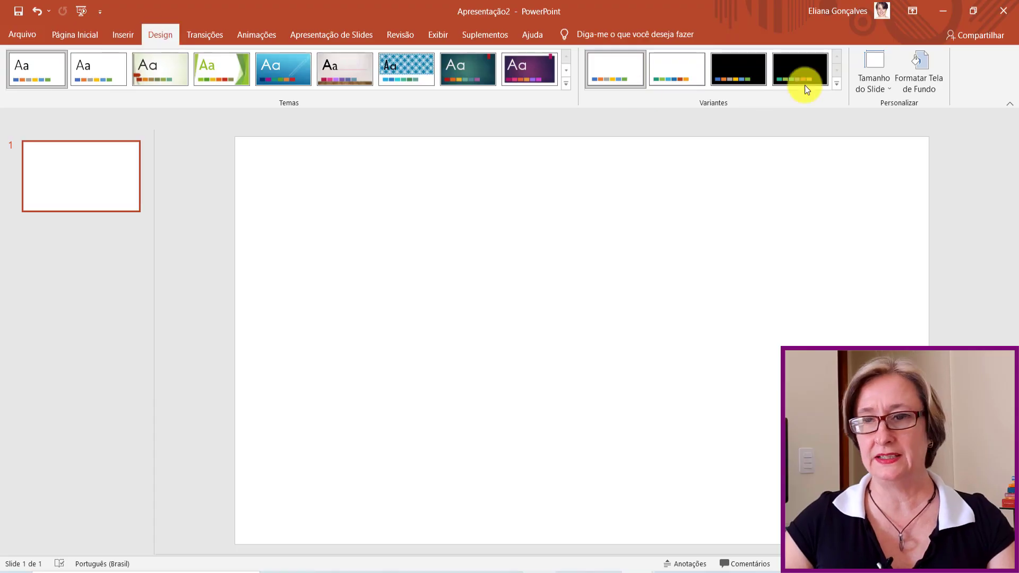
Make the slide portrait, 19,05 cm wide by 33,867 cm tall, with Maximizar scaling.
{"action": "left_click", "coordinate": [870, 79]}
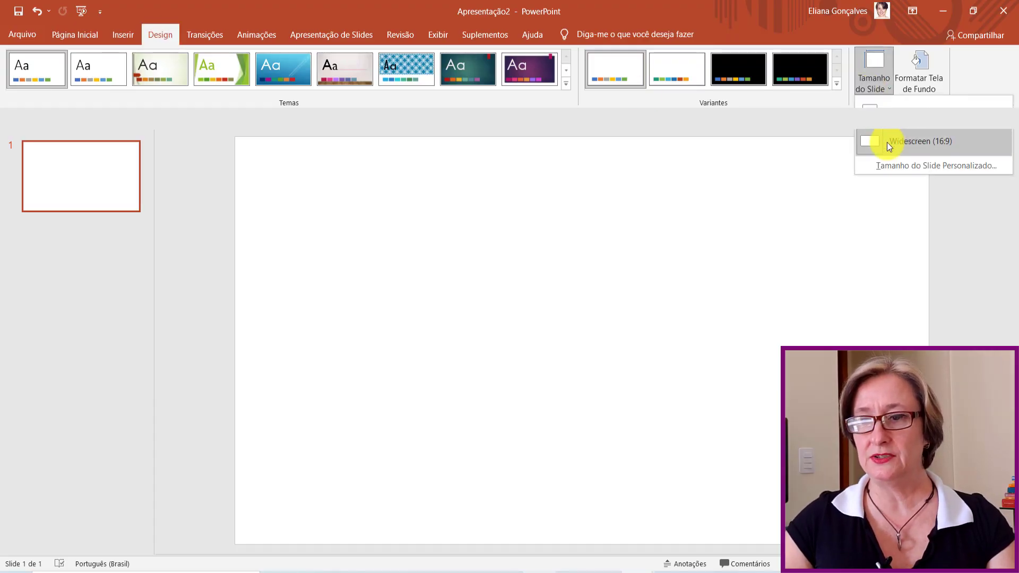
{"action": "left_click", "coordinate": [916, 141]}
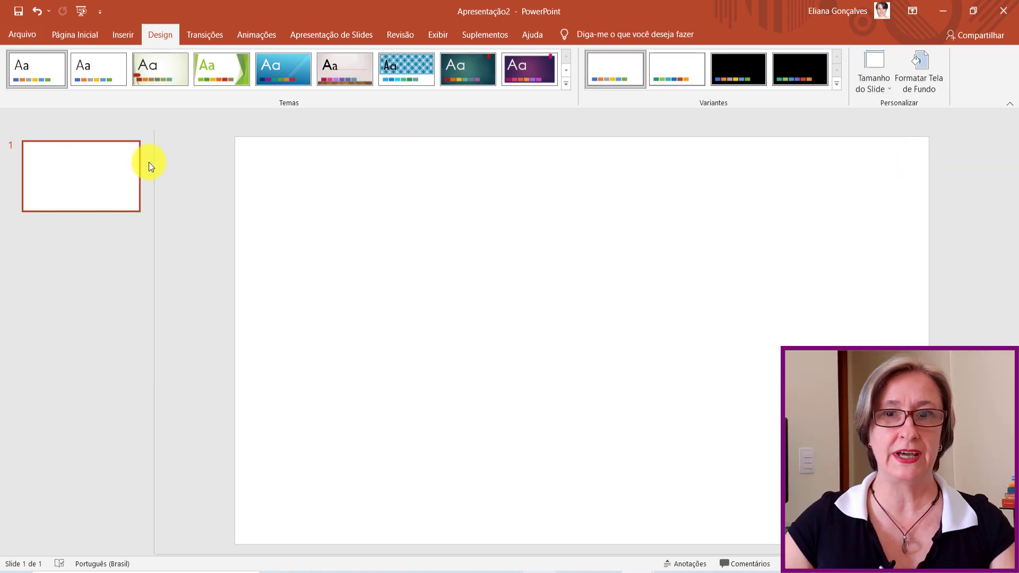
{"action": "left_click", "coordinate": [873, 80]}
{"action": "left_click", "coordinate": [912, 168]}
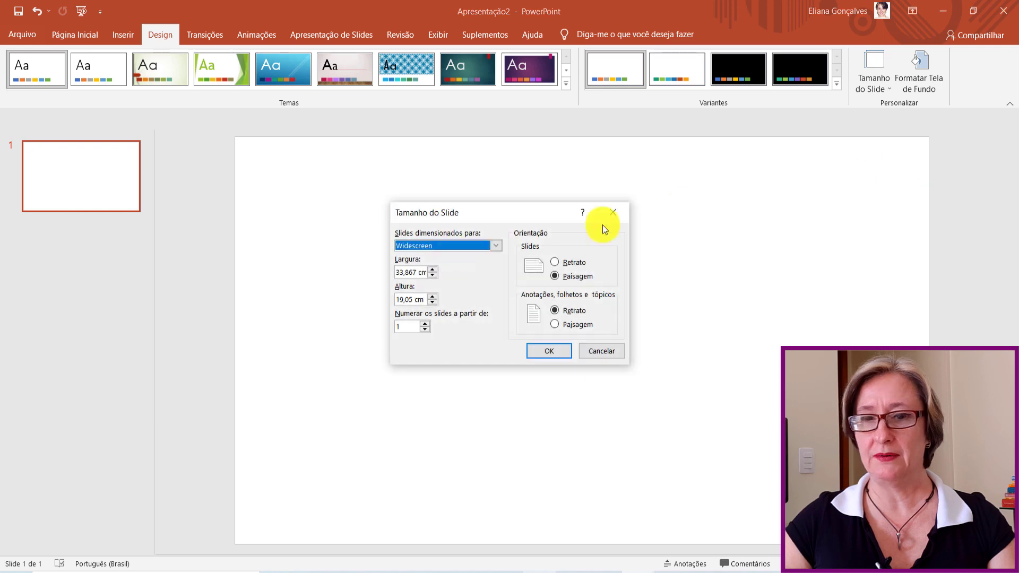
{"action": "left_click", "coordinate": [556, 260]}
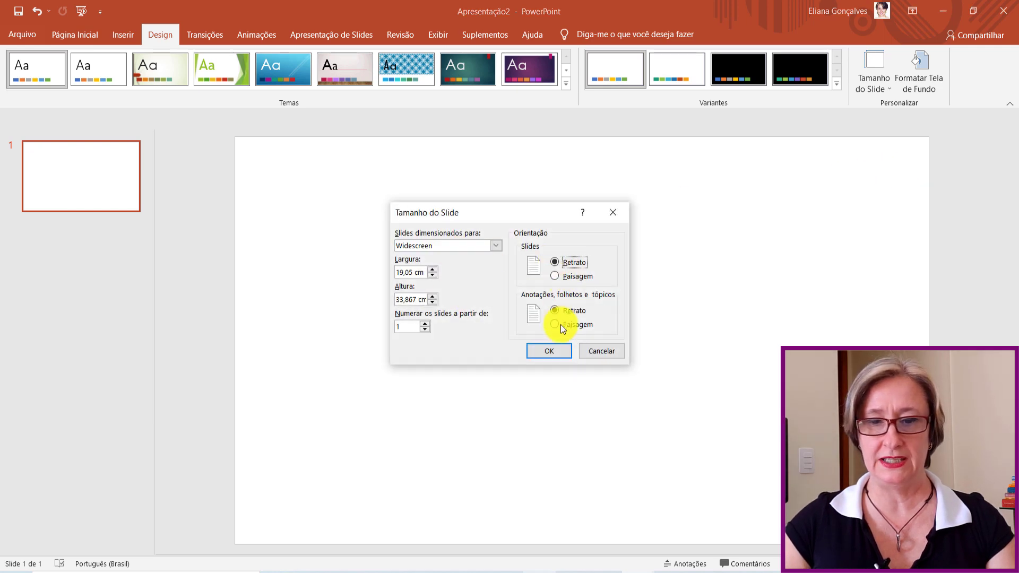
{"action": "left_click", "coordinate": [552, 349]}
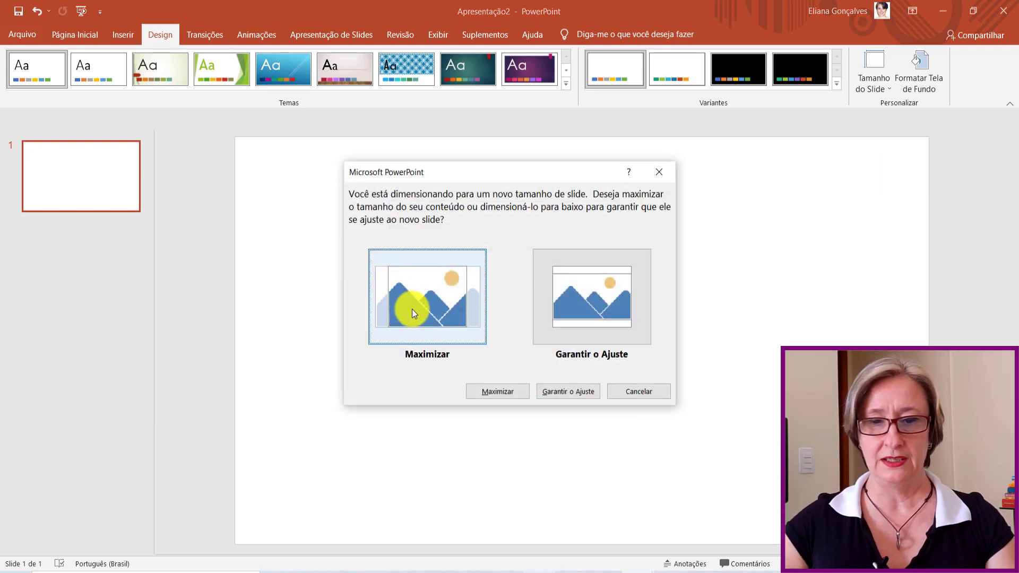
{"action": "left_click", "coordinate": [416, 307]}
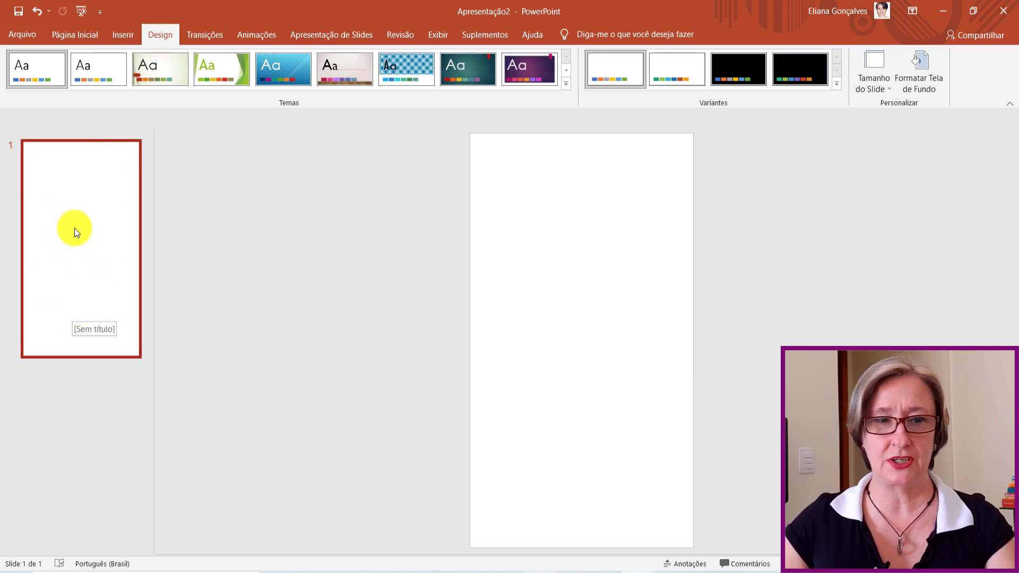
Insert the office illustration picture from the computer onto the slide.
{"action": "left_click", "coordinate": [78, 35]}
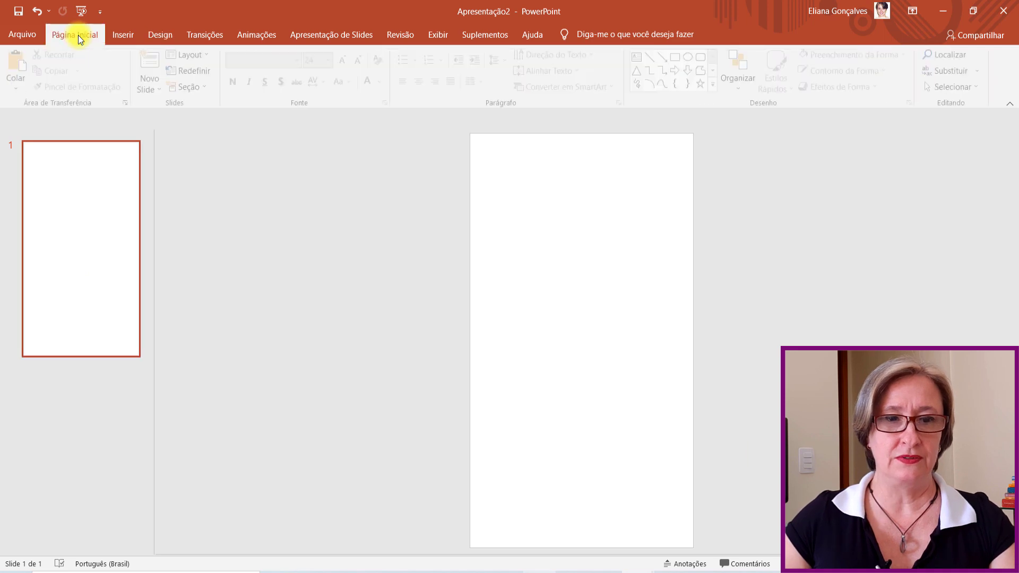
{"action": "left_click", "coordinate": [123, 37]}
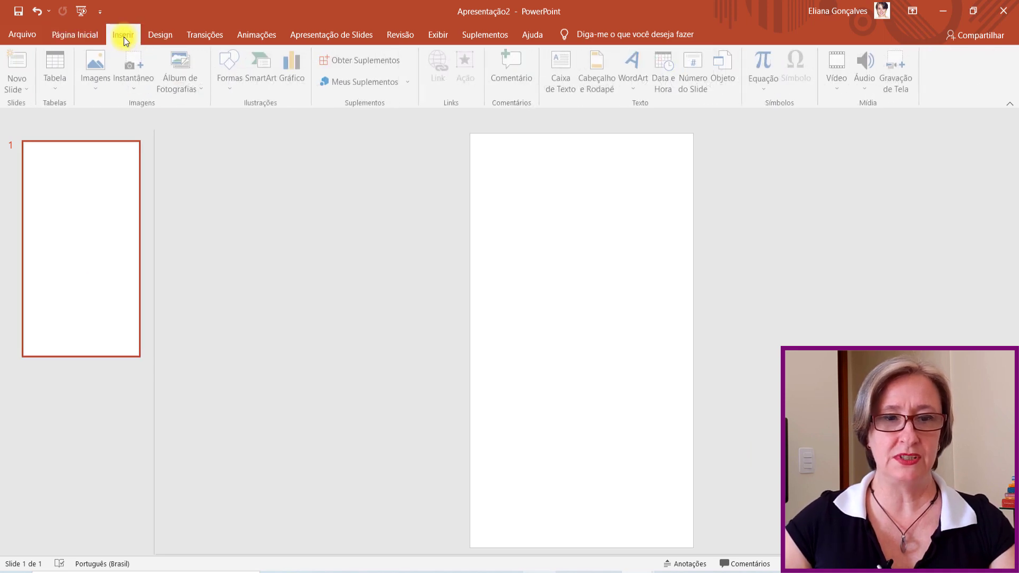
{"action": "left_click", "coordinate": [104, 64]}
{"action": "left_click", "coordinate": [105, 106]}
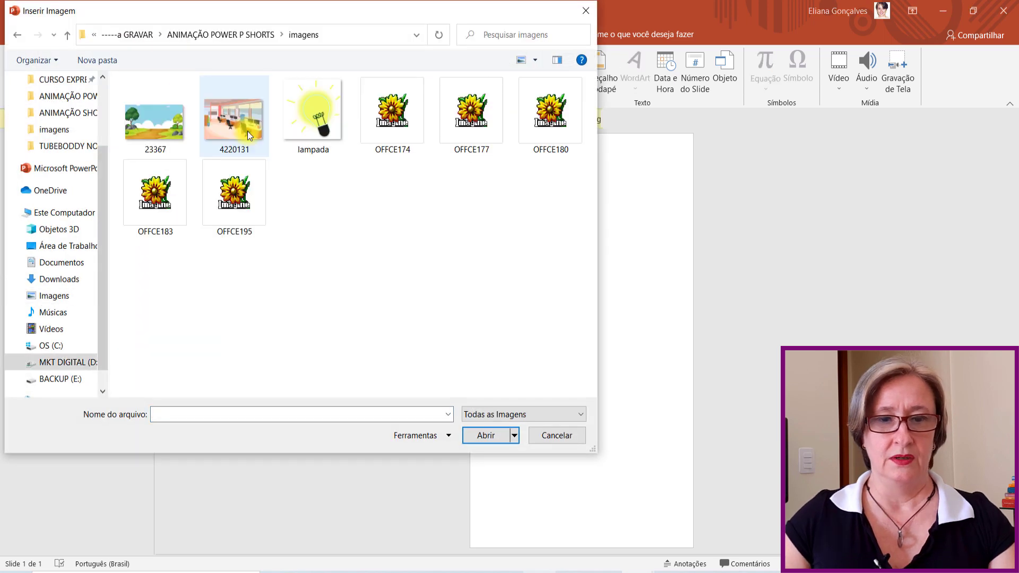
{"action": "double_click", "coordinate": [247, 131]}
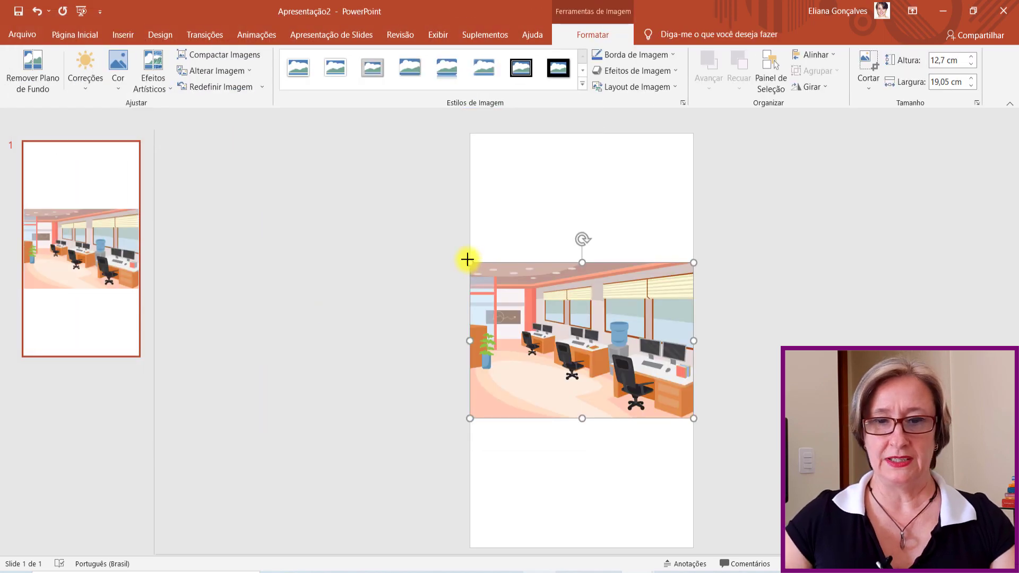
Enlarge the illustration to full slide height and crop it to the slide's width.
{"action": "left_click_drag", "start_coordinate": [469, 263], "coordinate": [352, 136]}
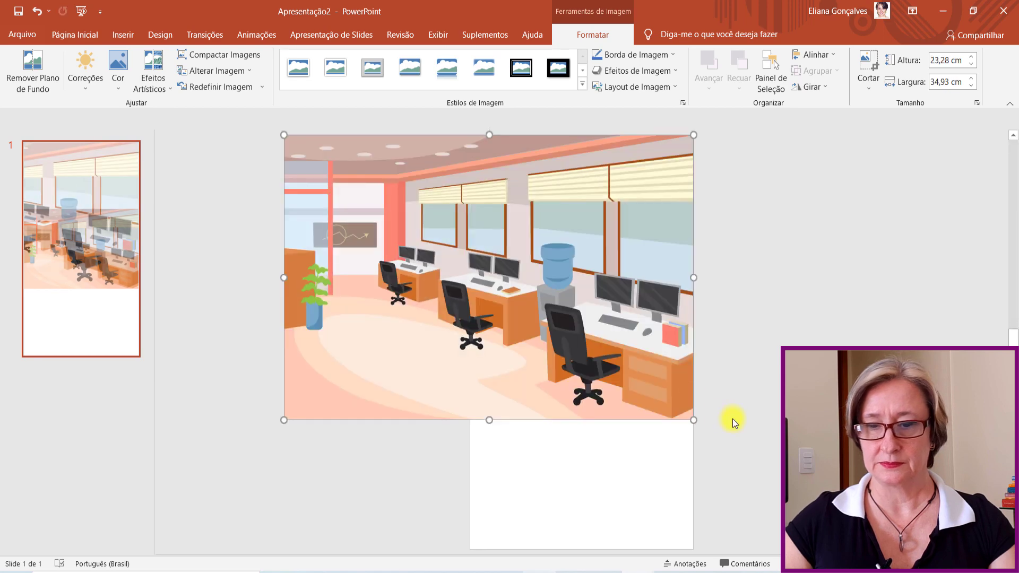
{"action": "left_click_drag", "start_coordinate": [695, 419], "coordinate": [878, 547]}
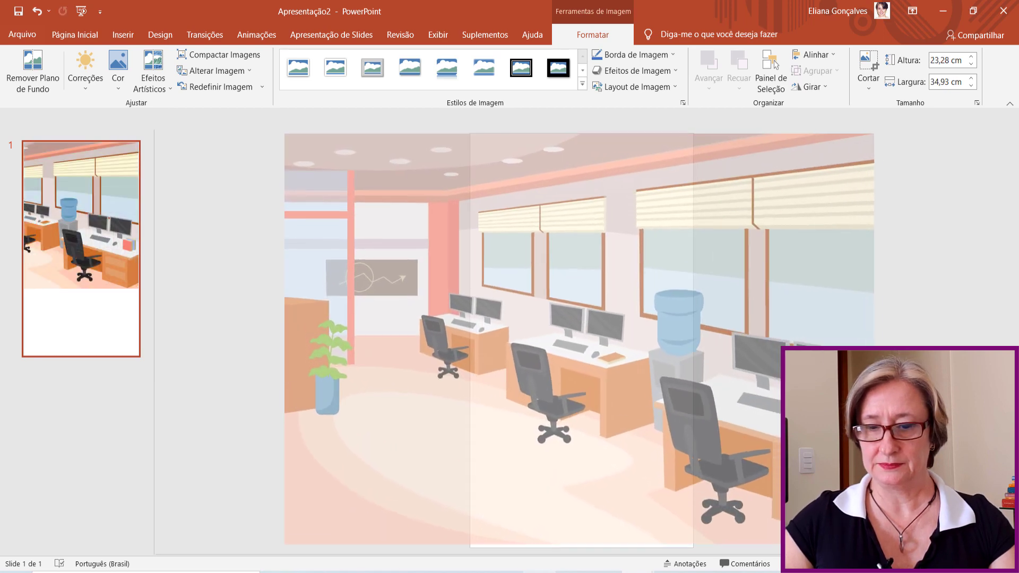
{"action": "left_click_drag", "start_coordinate": [644, 456], "coordinate": [766, 455]}
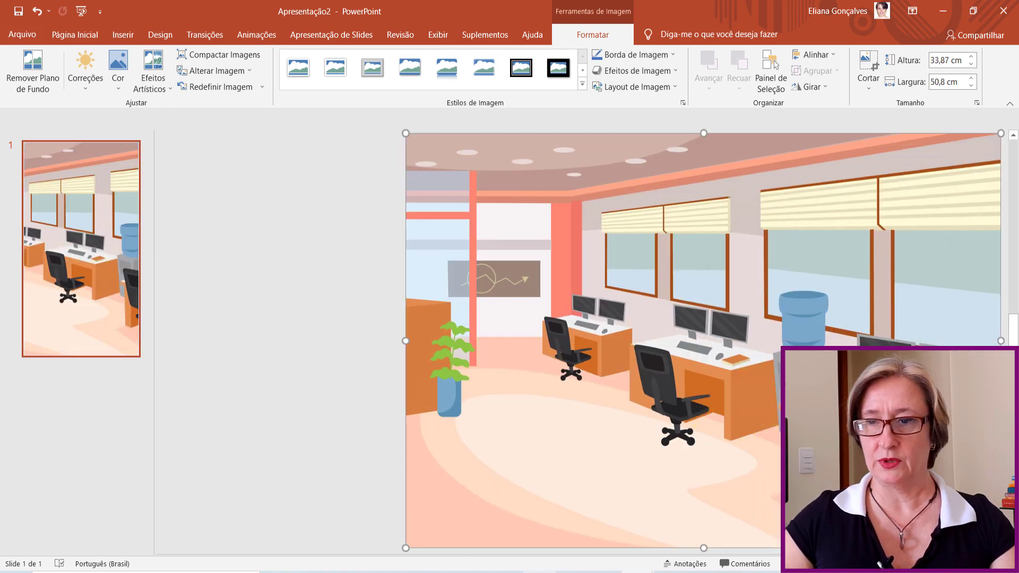
{"action": "left_click", "coordinate": [860, 73]}
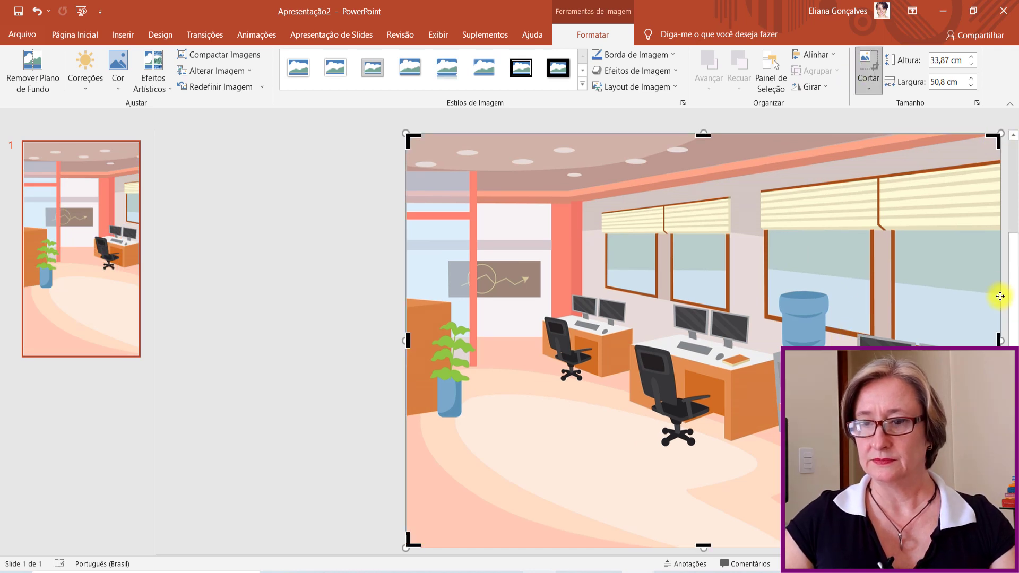
{"action": "mouse_move", "coordinate": [999, 340]}
{"action": "left_mouse_down"}
{"action": "mouse_move", "coordinate": [606, 348]}
{"action": "mouse_move", "coordinate": [630, 348]}
{"action": "left_mouse_up"}
{"action": "left_click", "coordinate": [305, 278]}
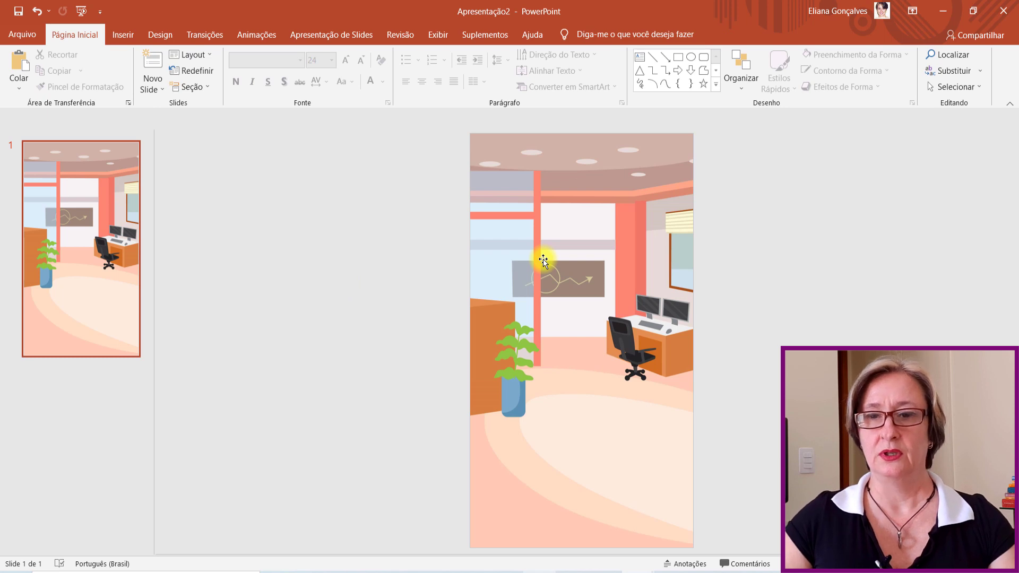
Insert the cartoon pictures OFFCE174, OFFCE177, OFFCE180, OFFCE183 and OFFCE195 together.
{"action": "left_click", "coordinate": [122, 36]}
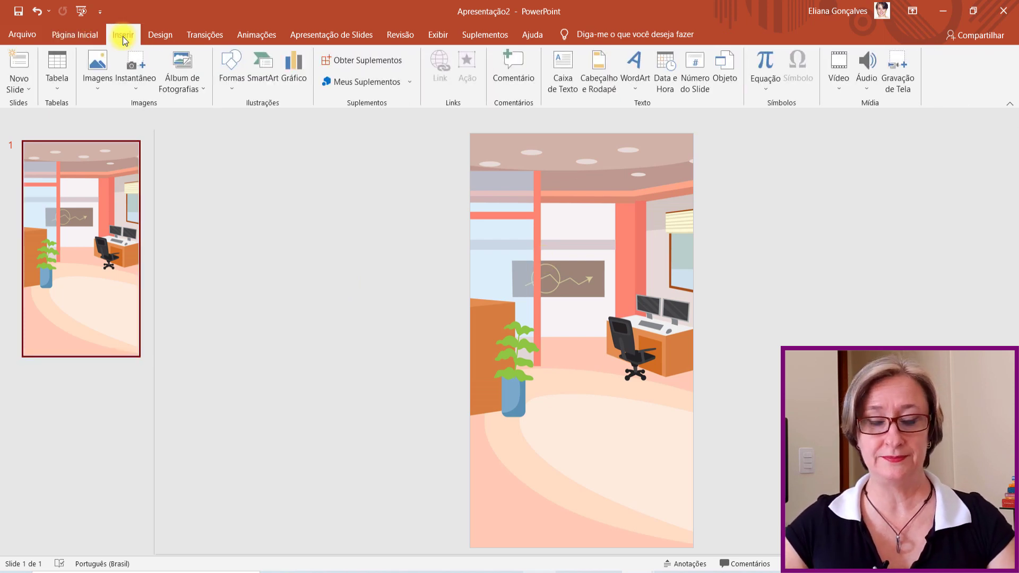
{"action": "left_click", "coordinate": [98, 75]}
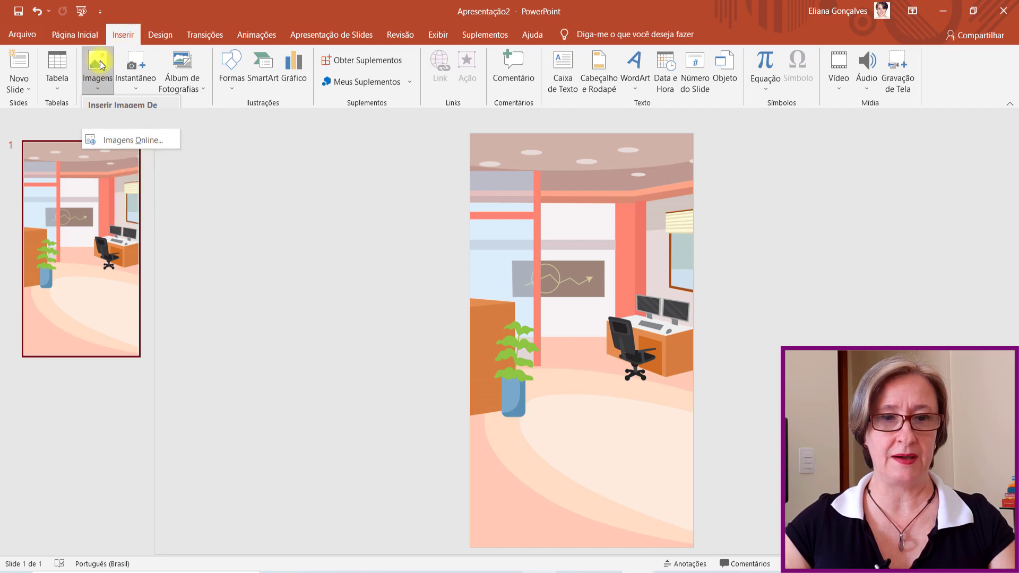
{"action": "left_click", "coordinate": [121, 129]}
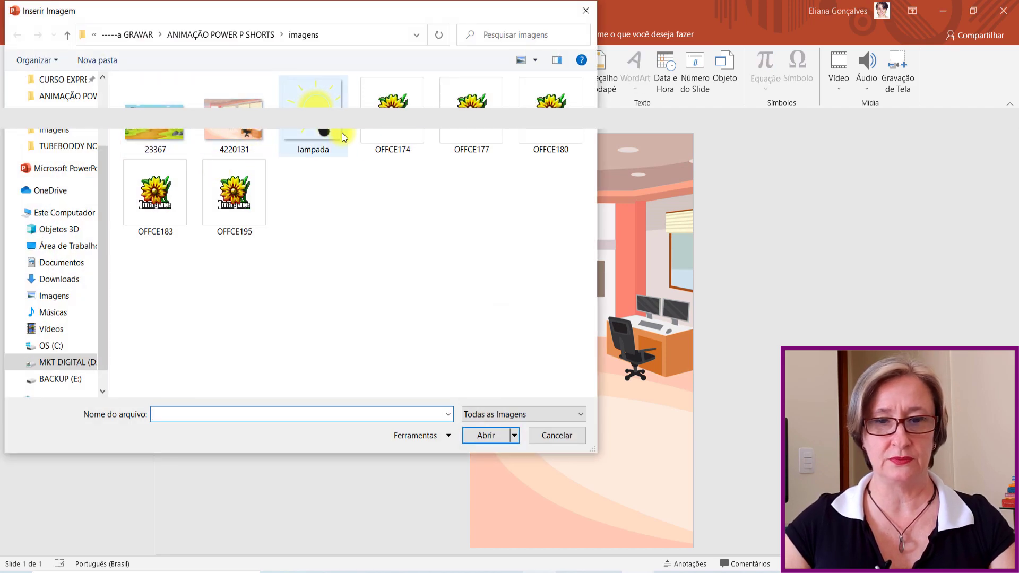
{"action": "left_click", "coordinate": [392, 125]}
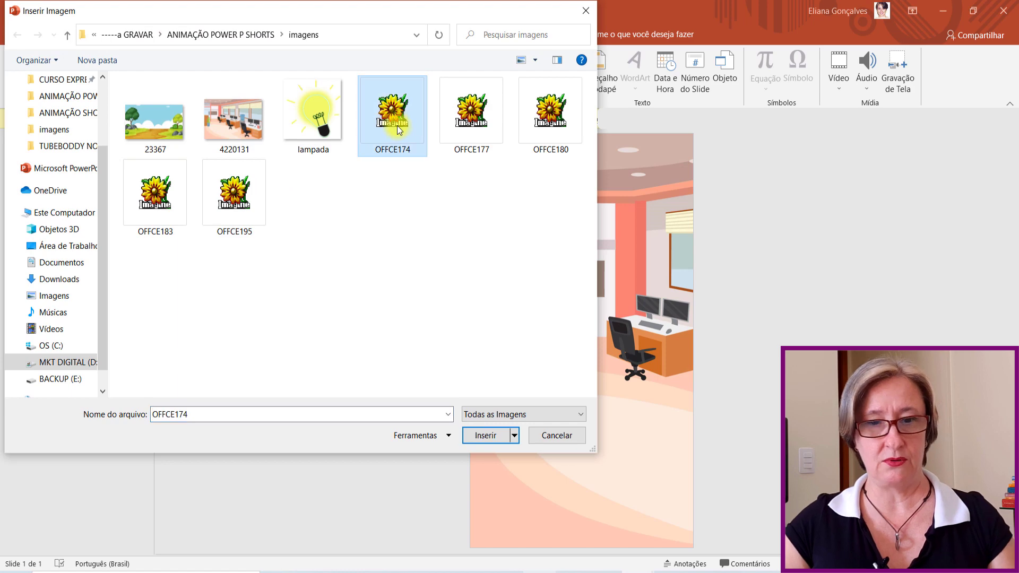
{"action": "left_click", "coordinate": [443, 125], "text": "ctrl"}
{"action": "left_click", "coordinate": [547, 134], "text": "ctrl"}
{"action": "left_click", "coordinate": [170, 197], "text": "ctrl"}
{"action": "left_click", "coordinate": [249, 203], "text": "ctrl"}
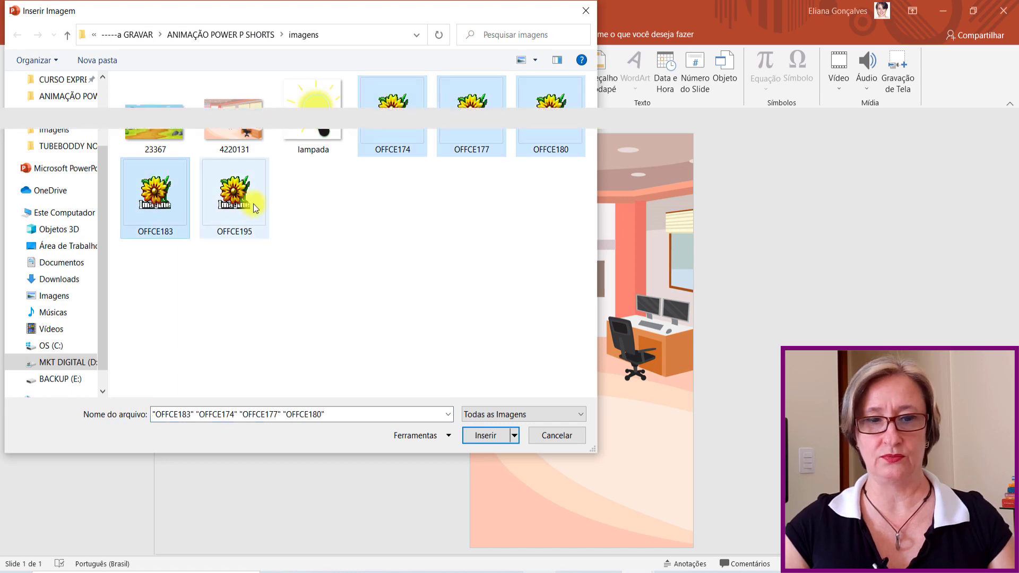
{"action": "key", "text": "Return"}
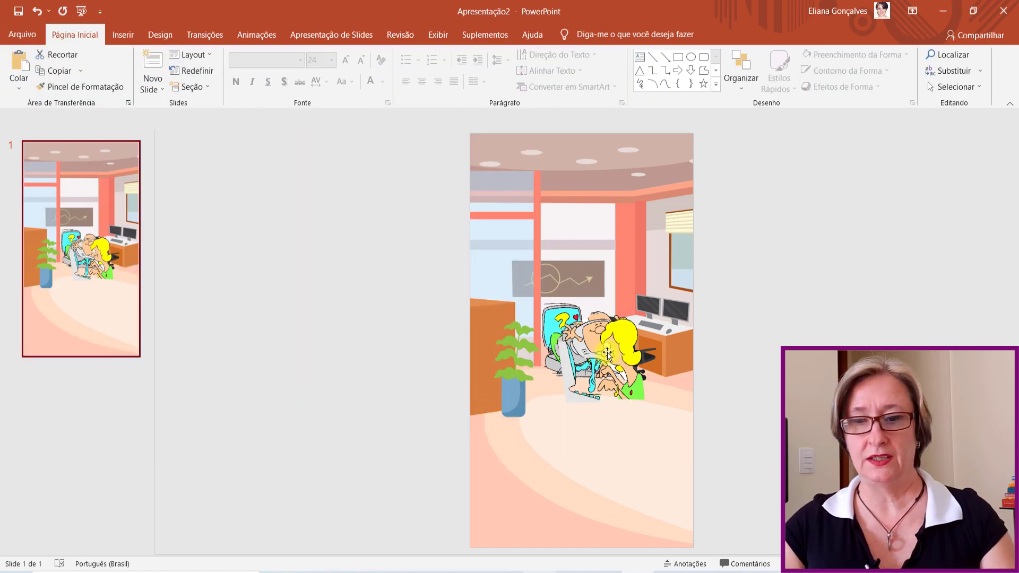
Place four characters in the slide's corners and duplicate the slide as slide 2.
{"action": "left_click_drag", "start_coordinate": [615, 353], "coordinate": [630, 205]}
{"action": "left_click_drag", "start_coordinate": [595, 341], "coordinate": [510, 194]}
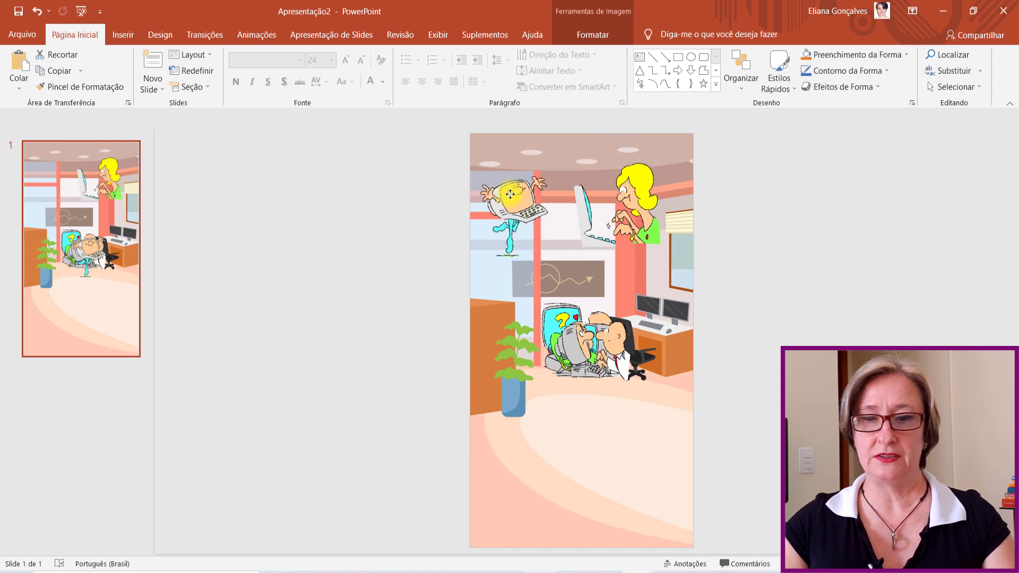
{"action": "left_click_drag", "start_coordinate": [575, 353], "coordinate": [498, 430]}
{"action": "left_click_drag", "start_coordinate": [596, 316], "coordinate": [647, 423]}
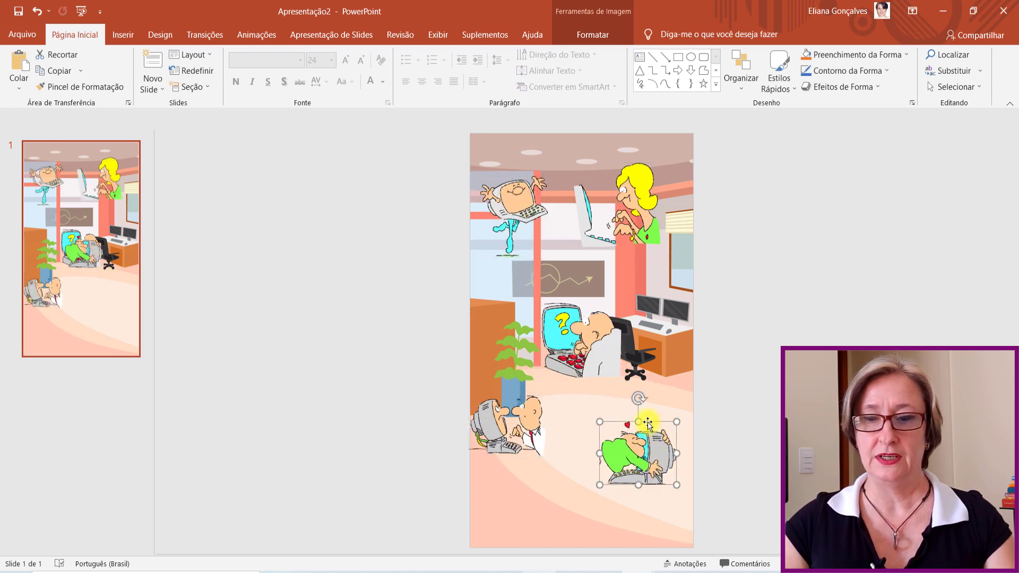
{"action": "left_click", "coordinate": [124, 312]}
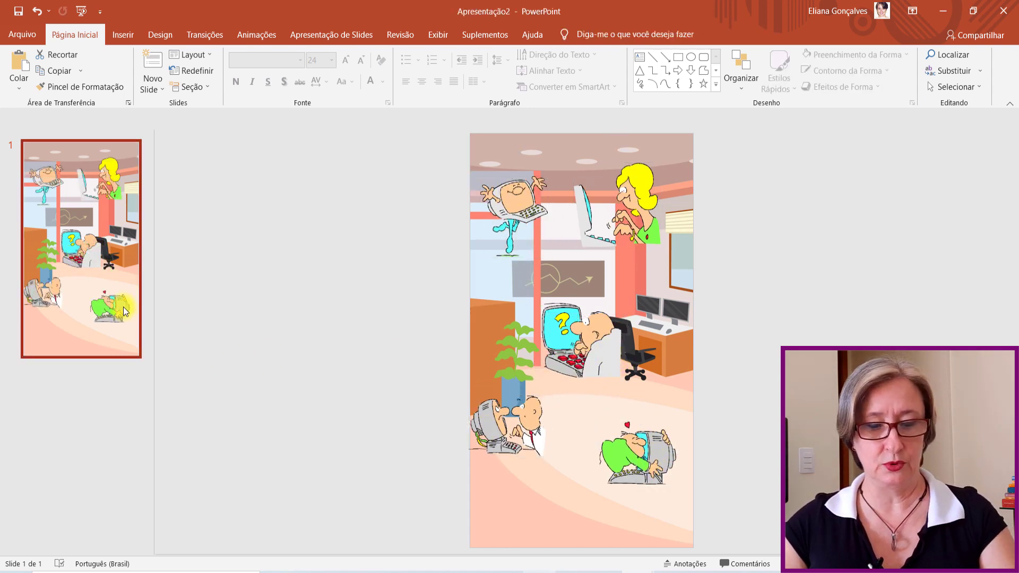
{"action": "key", "text": "ctrl+d"}
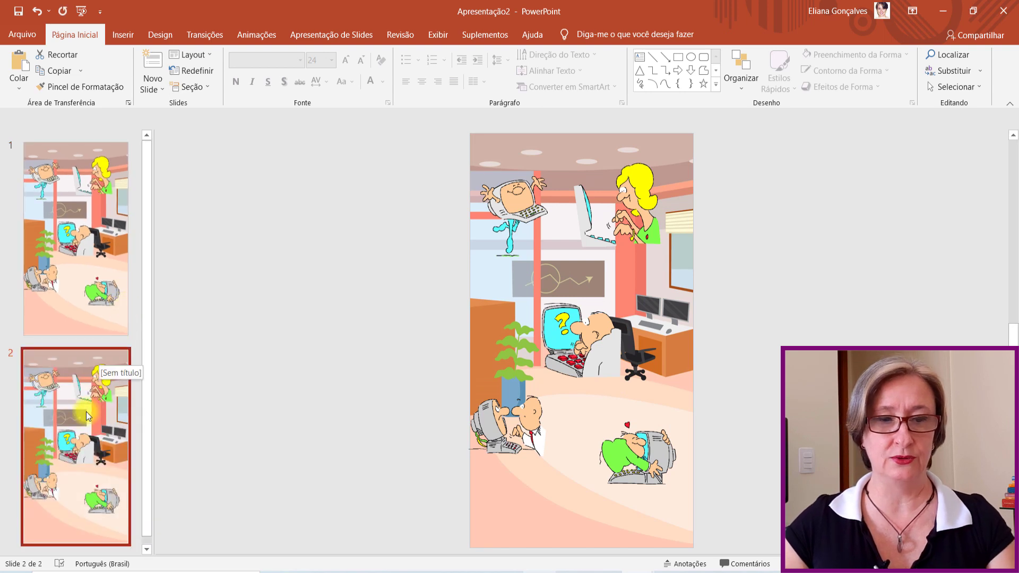
Delete the woman, flying computer and bottom-left man pictures from slide 2.
{"action": "left_click", "coordinate": [590, 355]}
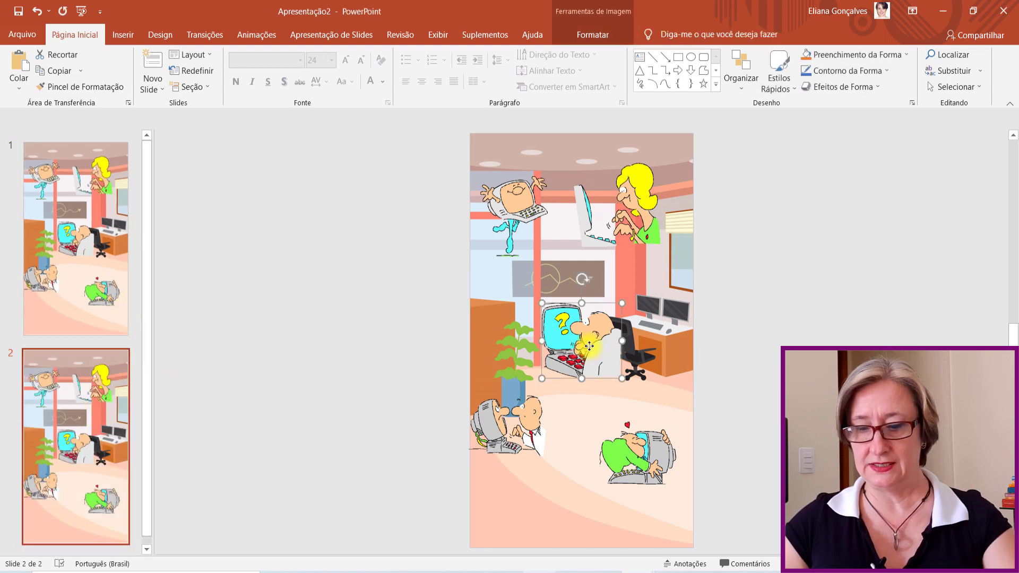
{"action": "key", "text": "Delete"}
{"action": "left_click", "coordinate": [529, 220]}
{"action": "key", "text": "Delete"}
{"action": "left_click", "coordinate": [510, 424]}
{"action": "key", "text": "Delete"}
{"action": "left_click", "coordinate": [635, 451]}
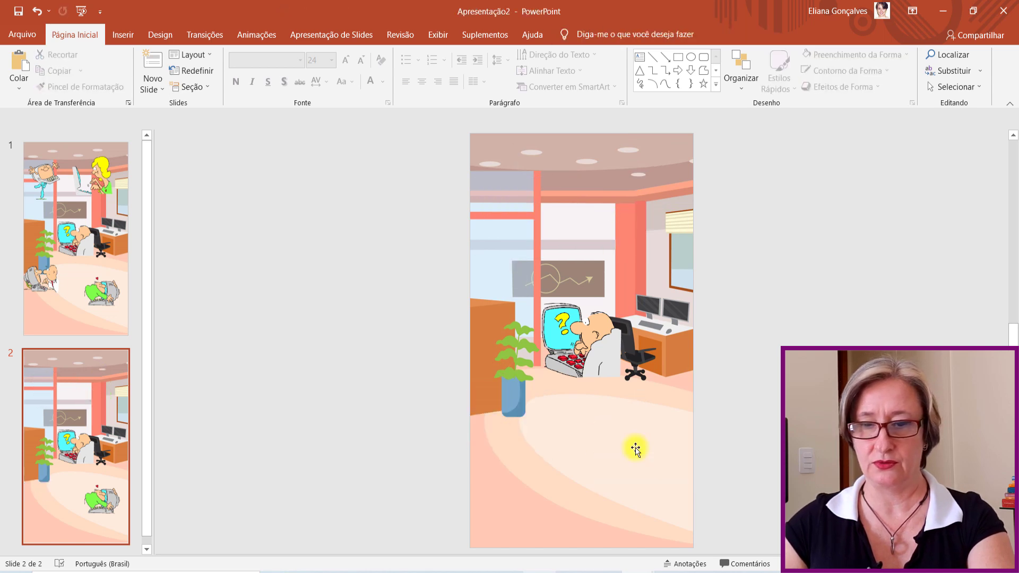
Move the puzzled man to the bottom and enlarge him across the lower half.
{"action": "left_click_drag", "start_coordinate": [570, 341], "coordinate": [643, 514]}
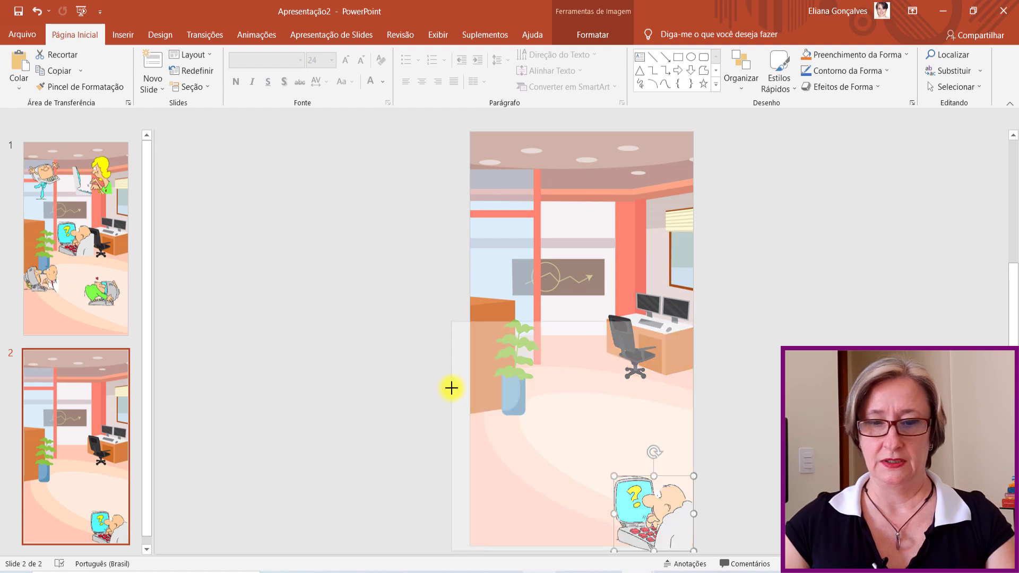
{"action": "left_click_drag", "start_coordinate": [611, 474], "coordinate": [450, 387]}
{"action": "left_click", "coordinate": [789, 321]}
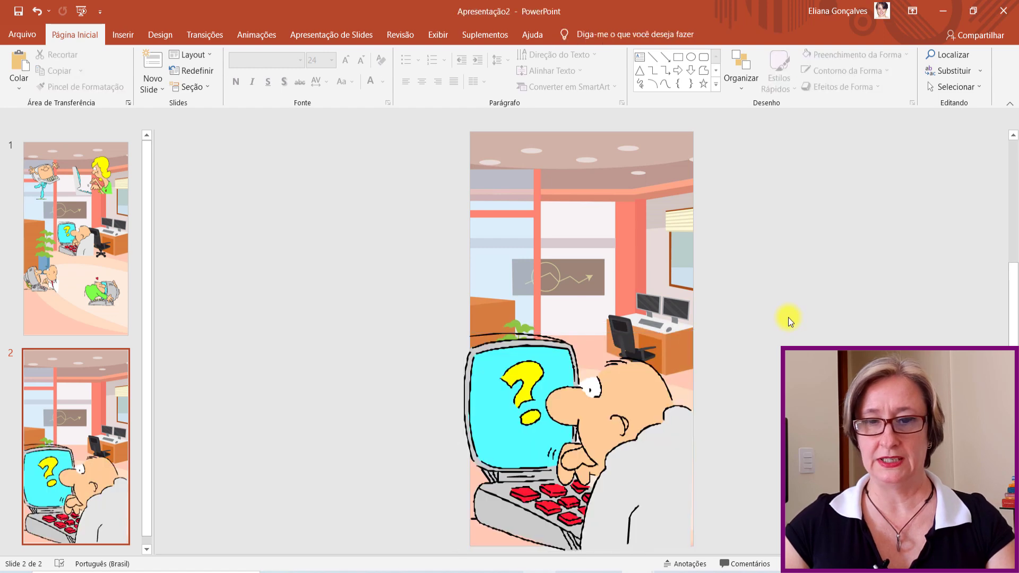
Draw an oval speech-bubble callout above the man with its tail pointing at him.
{"action": "left_click", "coordinate": [125, 37]}
{"action": "left_click", "coordinate": [234, 71]}
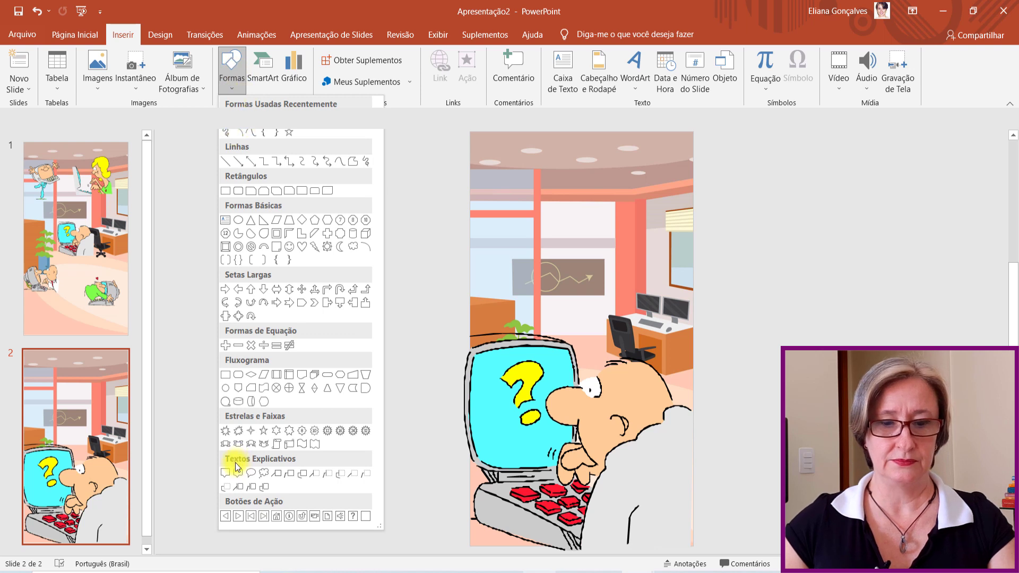
{"action": "left_click", "coordinate": [251, 472]}
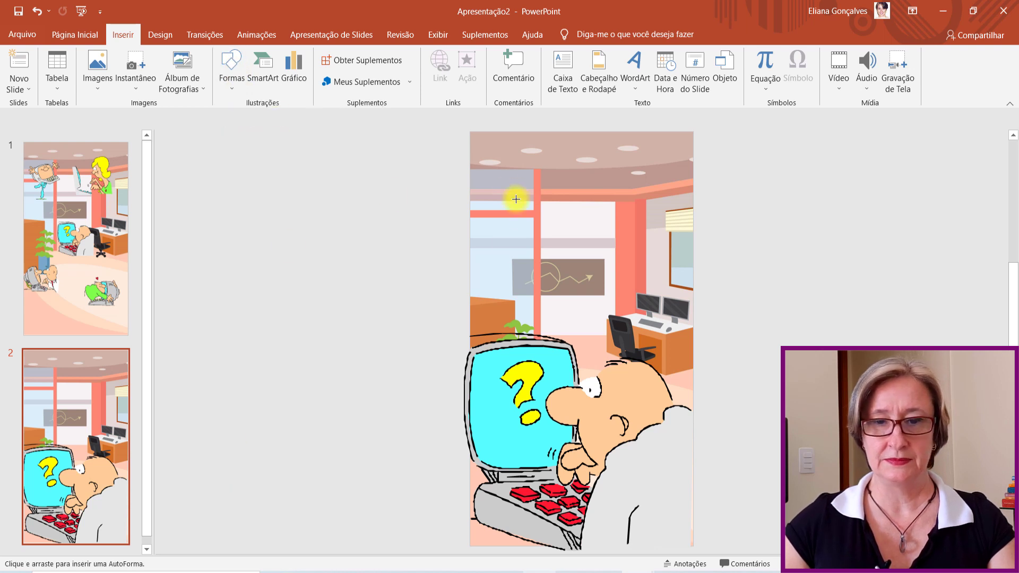
{"action": "left_click_drag", "start_coordinate": [490, 151], "coordinate": [671, 278]}
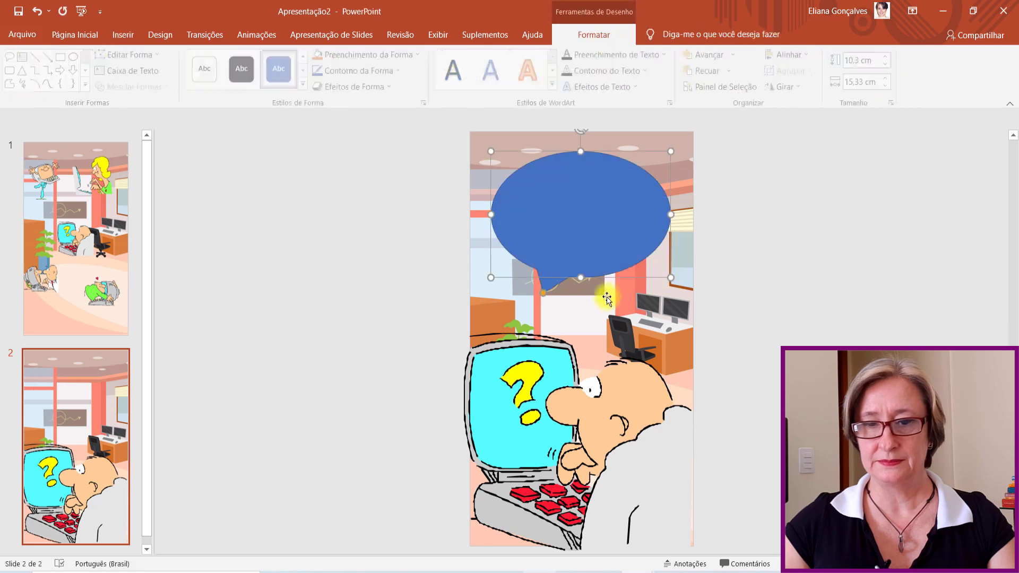
{"action": "left_click_drag", "start_coordinate": [543, 296], "coordinate": [604, 296]}
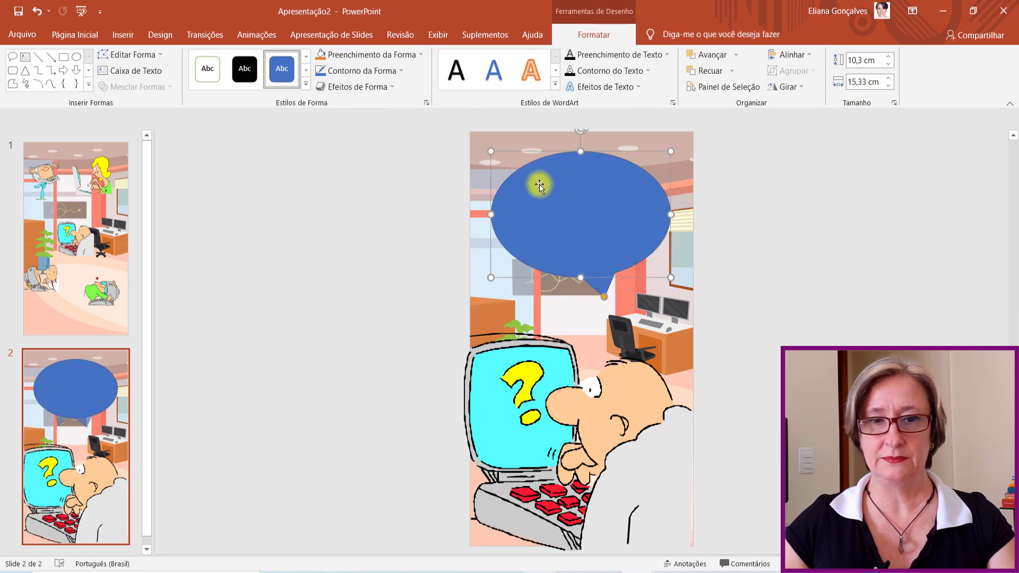
Give the speech bubble a white fill and a black 3 pt outline.
{"action": "left_click", "coordinate": [421, 55]}
{"action": "left_click", "coordinate": [319, 86]}
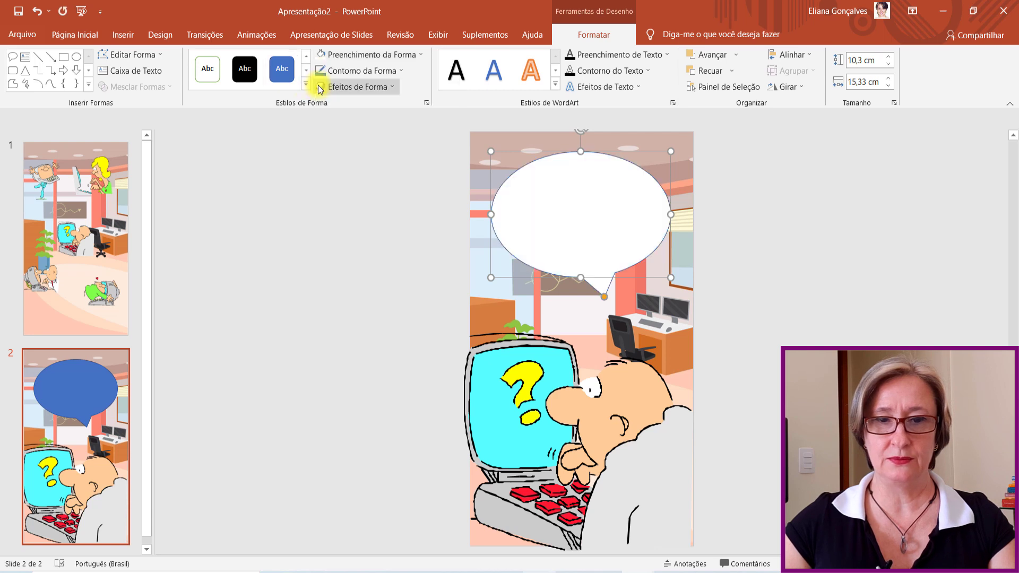
{"action": "left_click", "coordinate": [402, 72]}
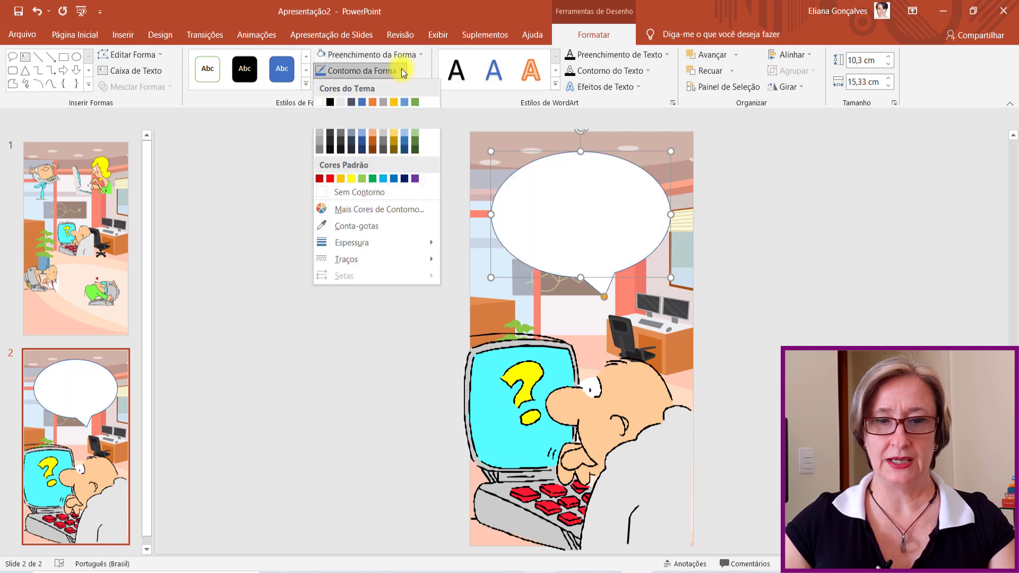
{"action": "left_click", "coordinate": [330, 102]}
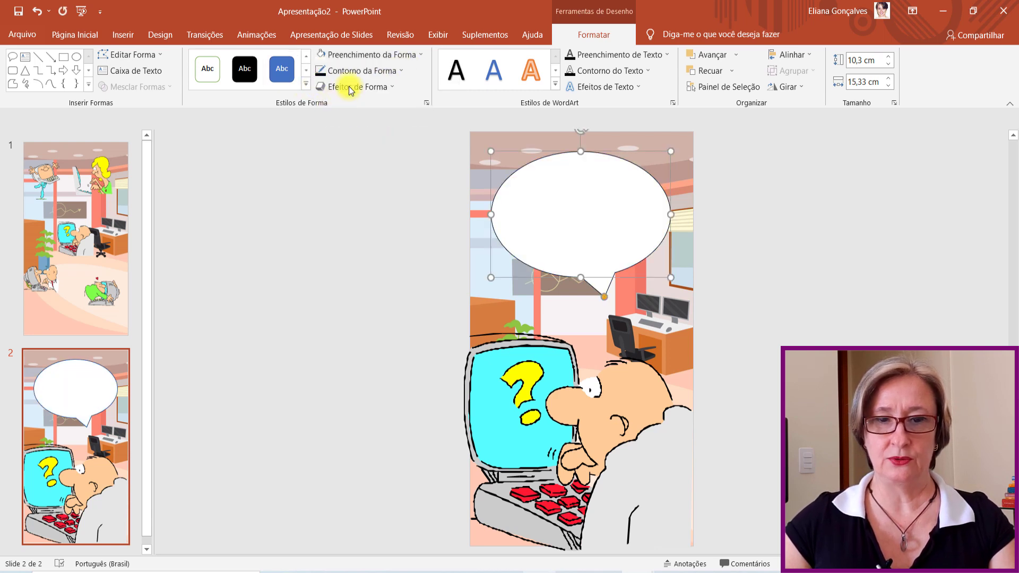
{"action": "left_click", "coordinate": [402, 72]}
{"action": "mouse_move", "coordinate": [346, 259]}
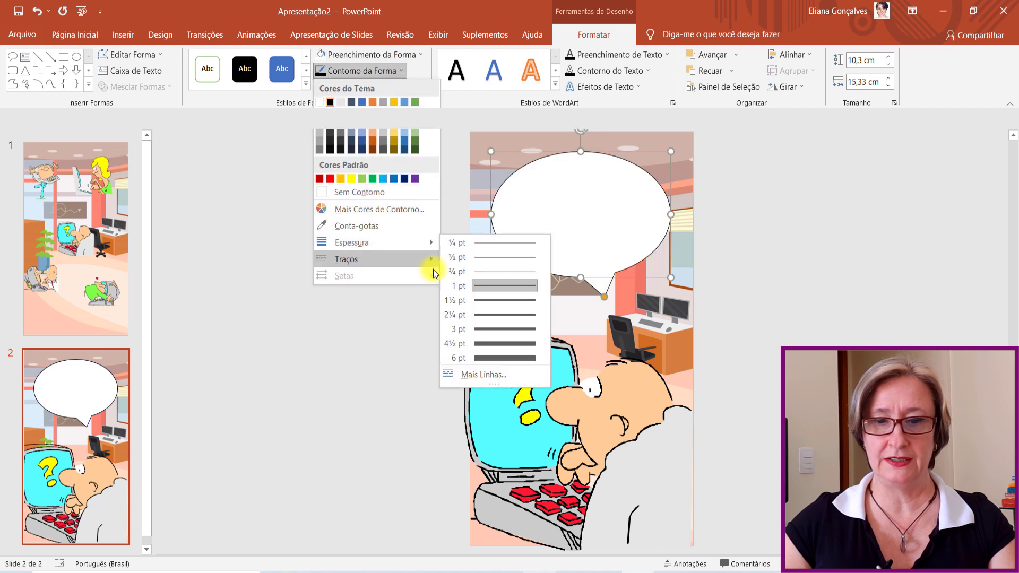
{"action": "left_click", "coordinate": [495, 327]}
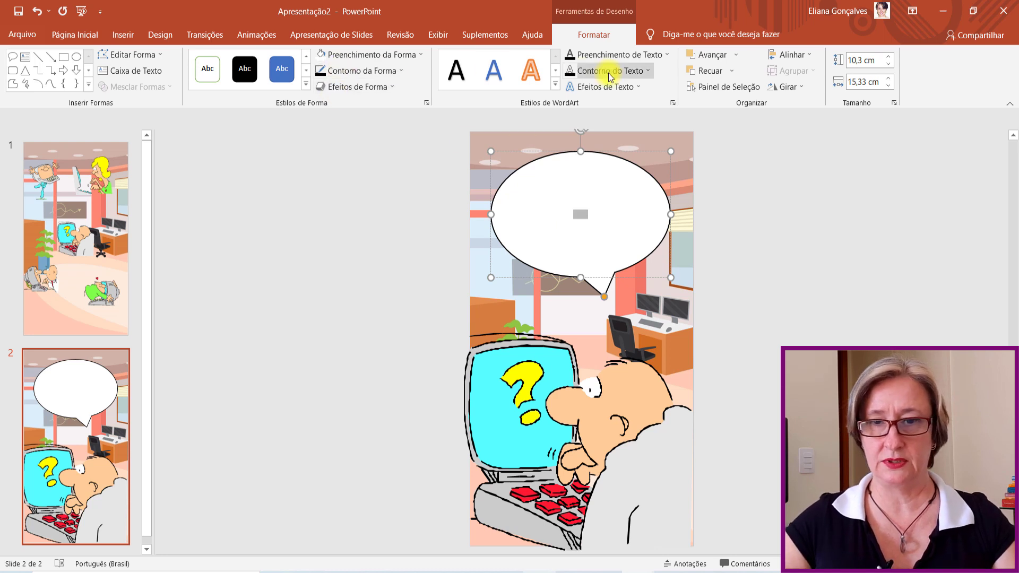
Set the bubble's text colour and type 'Não sei o que fazer!!!'.
{"action": "left_click", "coordinate": [624, 59]}
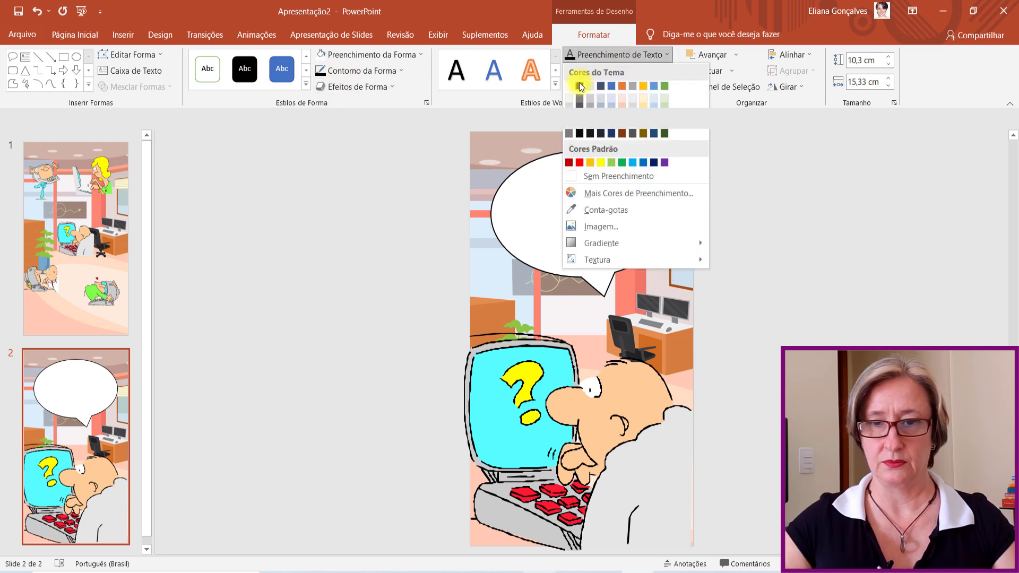
{"action": "left_click", "coordinate": [578, 82]}
{"action": "type", "text": "Não sei o que fazer!!!"}
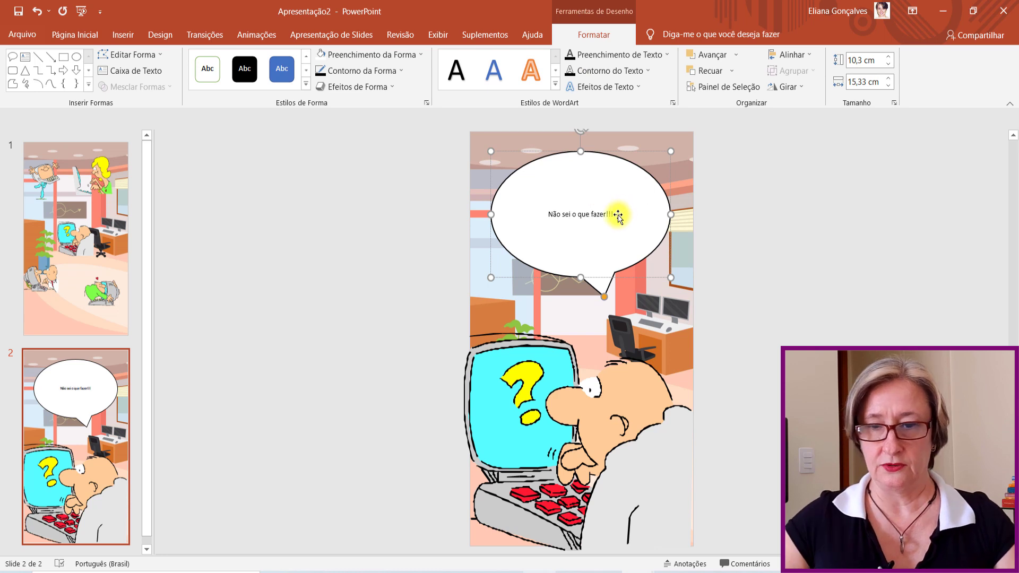
Set the bubble text's font size to 90.
{"action": "left_click_drag", "start_coordinate": [550, 215], "coordinate": [622, 212]}
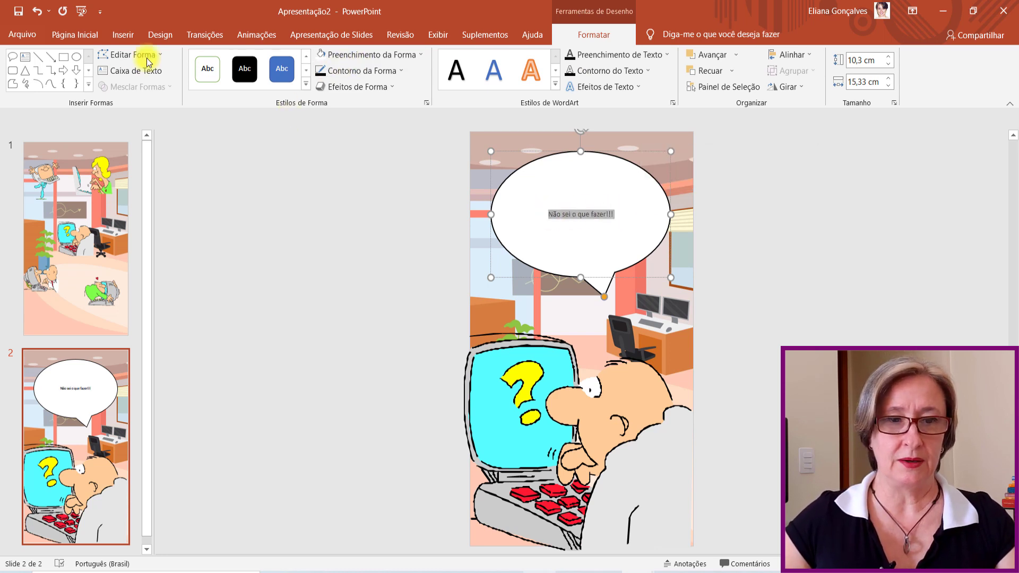
{"action": "left_click", "coordinate": [77, 36]}
{"action": "left_click", "coordinate": [317, 61]}
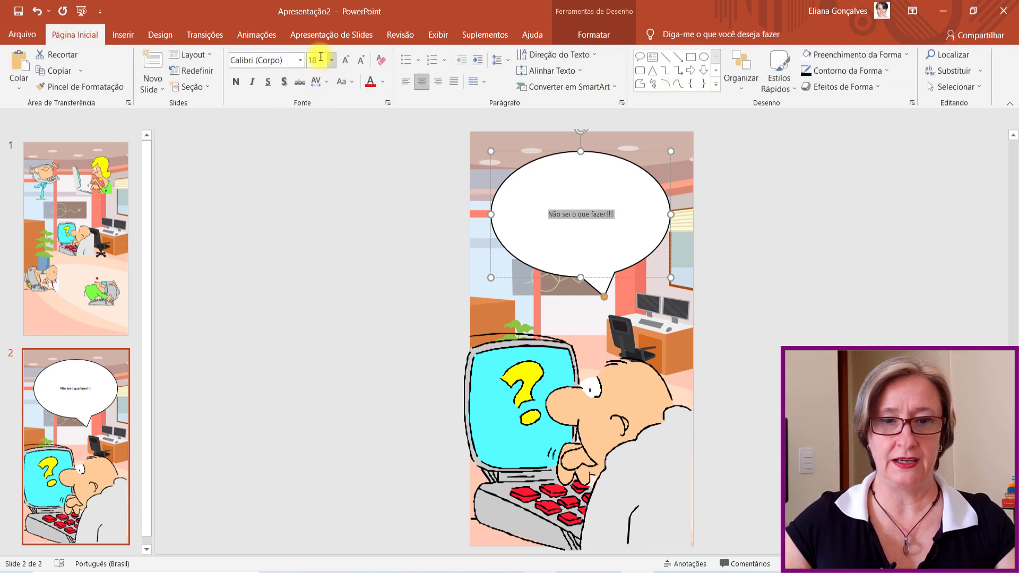
{"action": "type", "text": "90"}
{"action": "key", "text": "Return"}
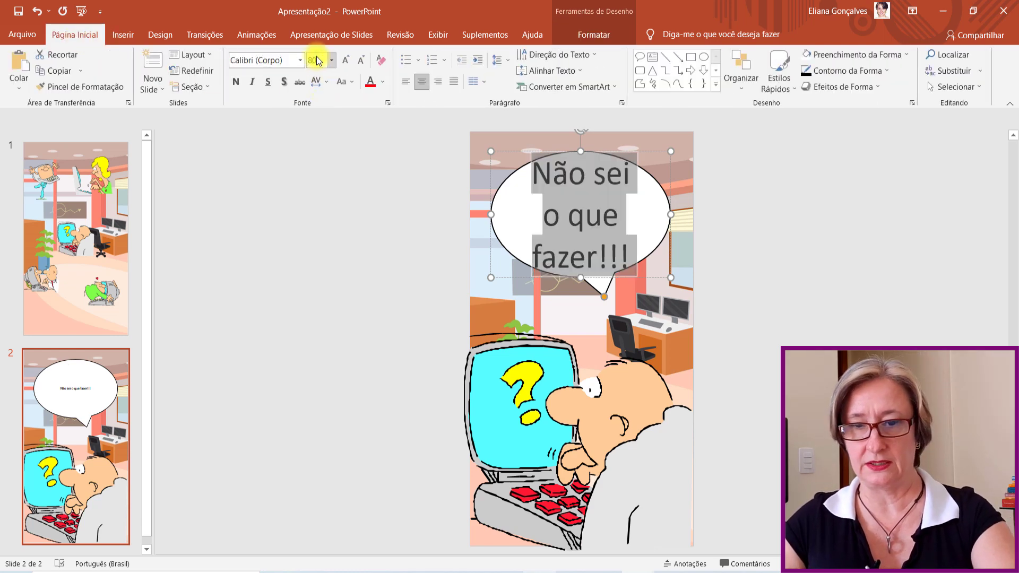
{"action": "left_click", "coordinate": [807, 282]}
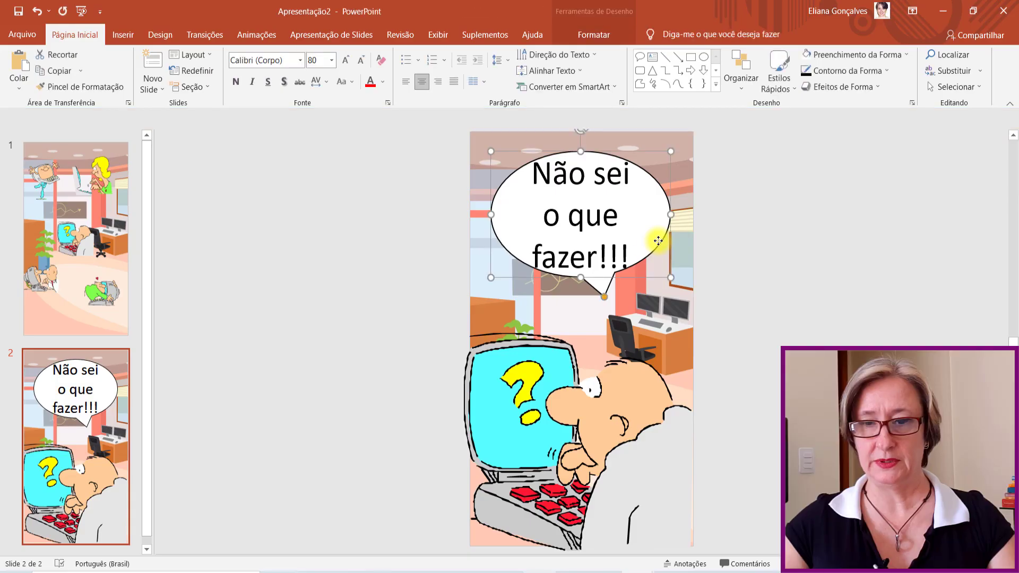
Stretch the speech bubble downward so the larger text fits.
{"action": "left_click", "coordinate": [601, 289]}
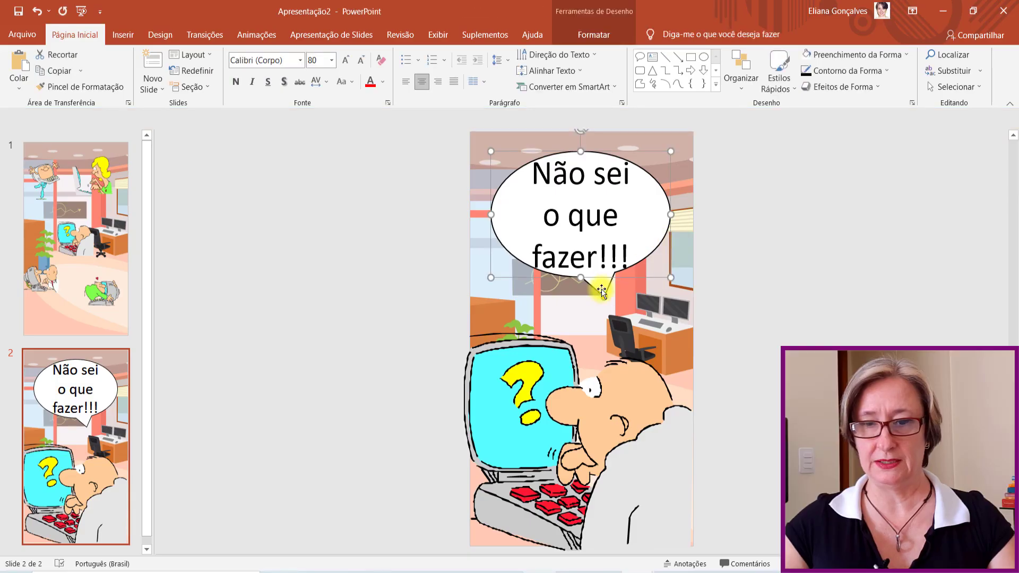
{"action": "left_click_drag", "start_coordinate": [580, 276], "coordinate": [580, 285]}
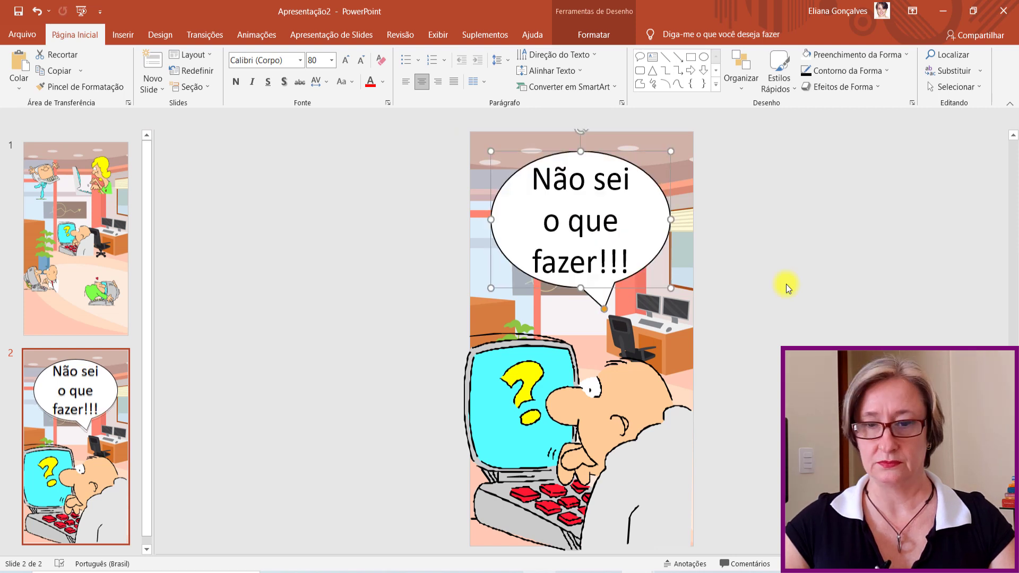
{"action": "left_click", "coordinate": [785, 284]}
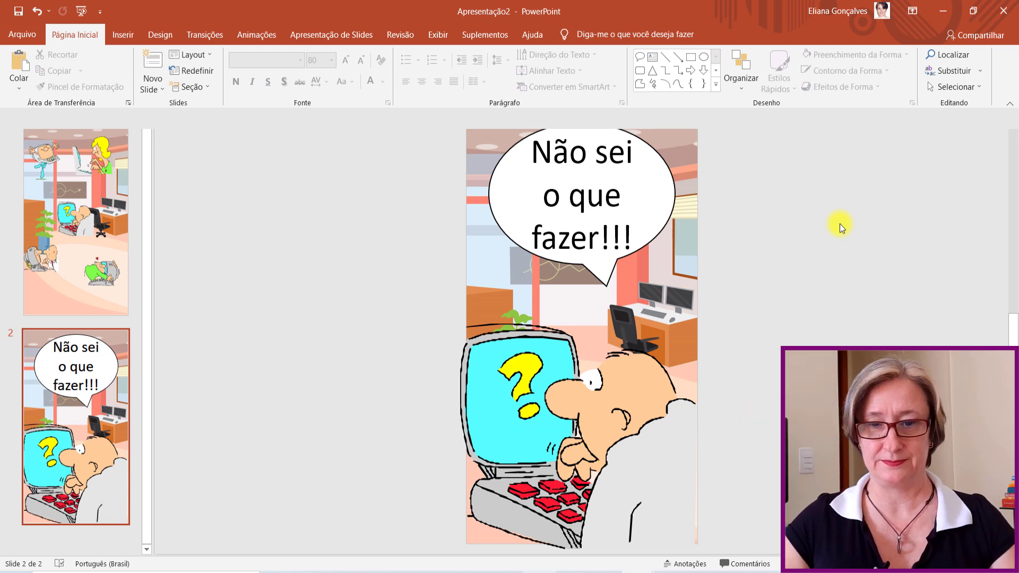
{"action": "left_click", "coordinate": [666, 211]}
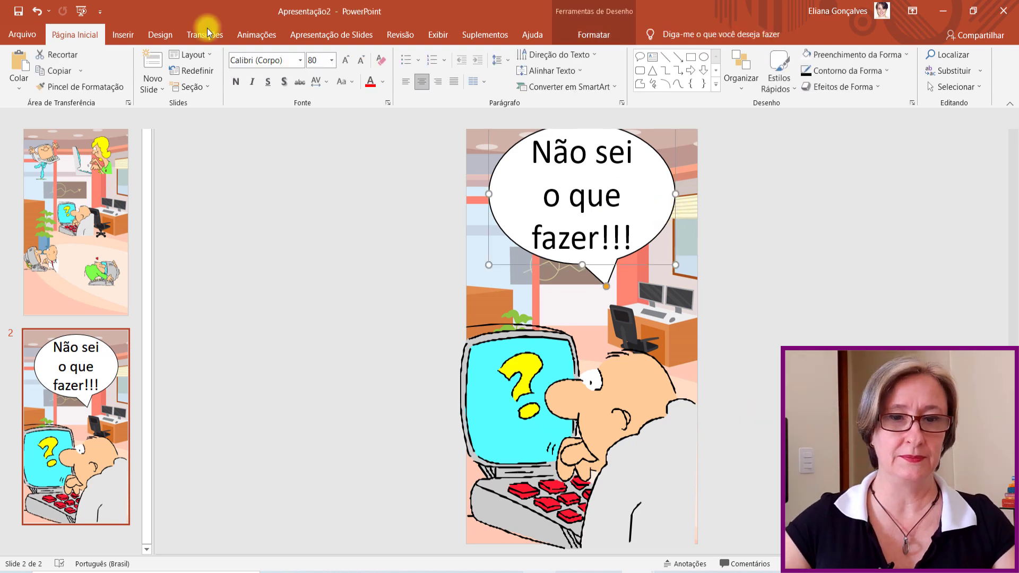
Apply the Surgir entrance to the speech bubble and open its item menu in the Animation Pane.
{"action": "left_click", "coordinate": [254, 35]}
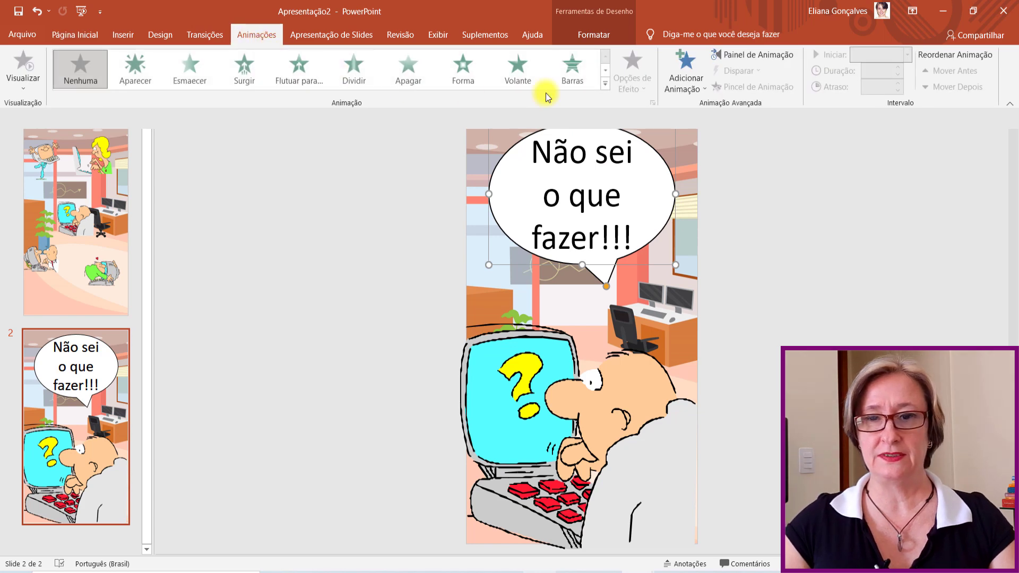
{"action": "left_click", "coordinate": [606, 84]}
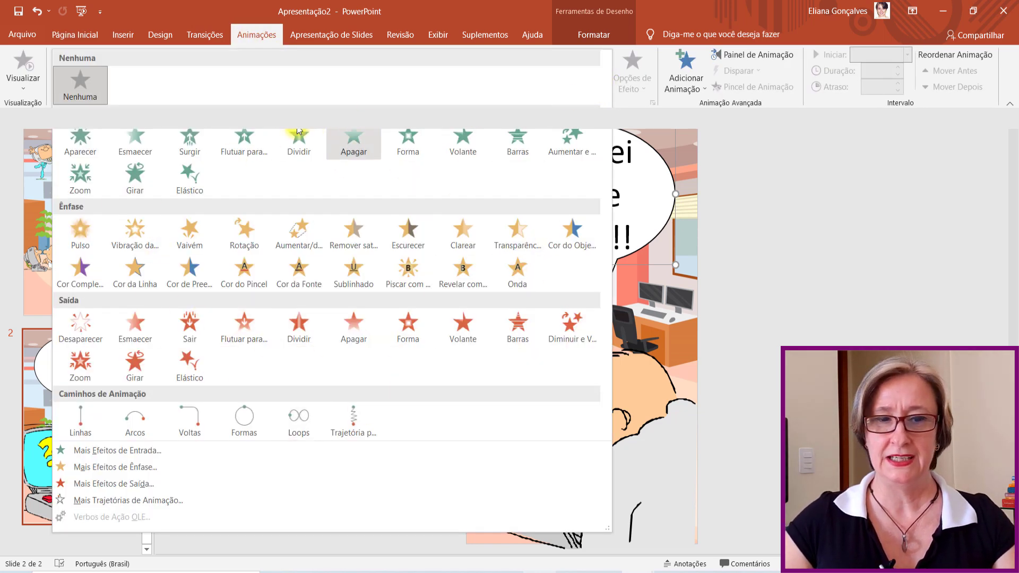
{"action": "left_click", "coordinate": [192, 142]}
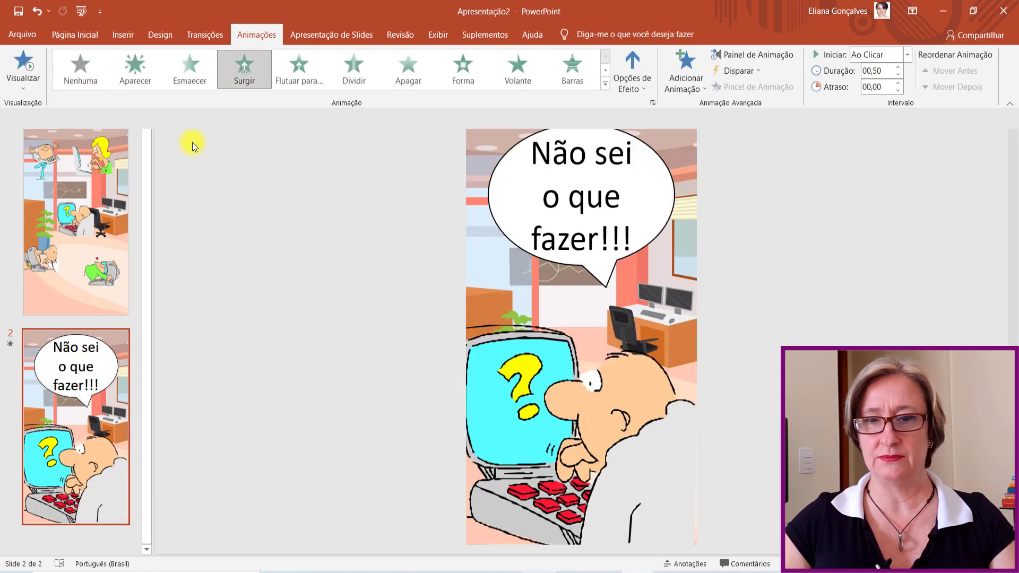
{"action": "left_click", "coordinate": [608, 152]}
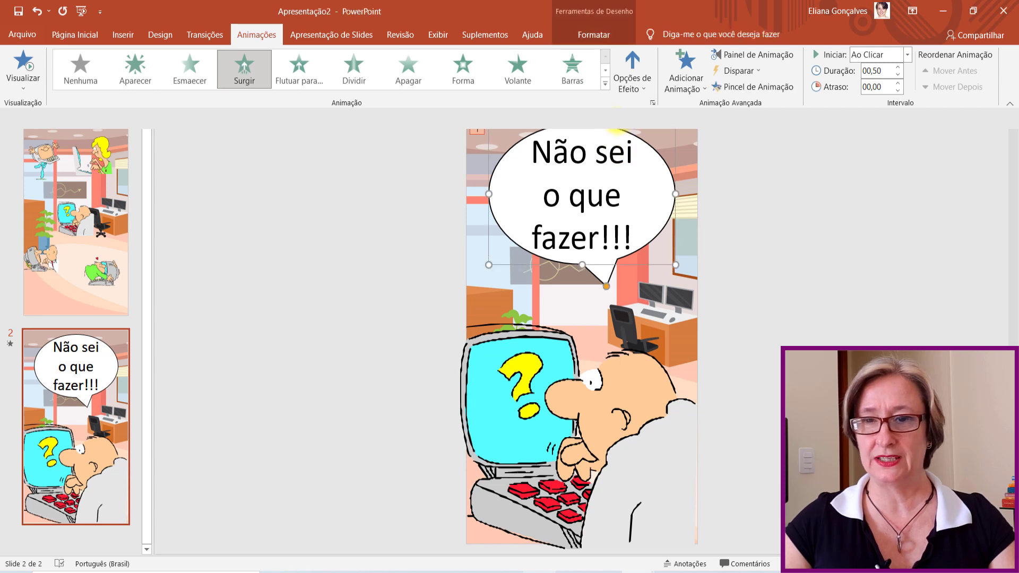
{"action": "left_click", "coordinate": [742, 54]}
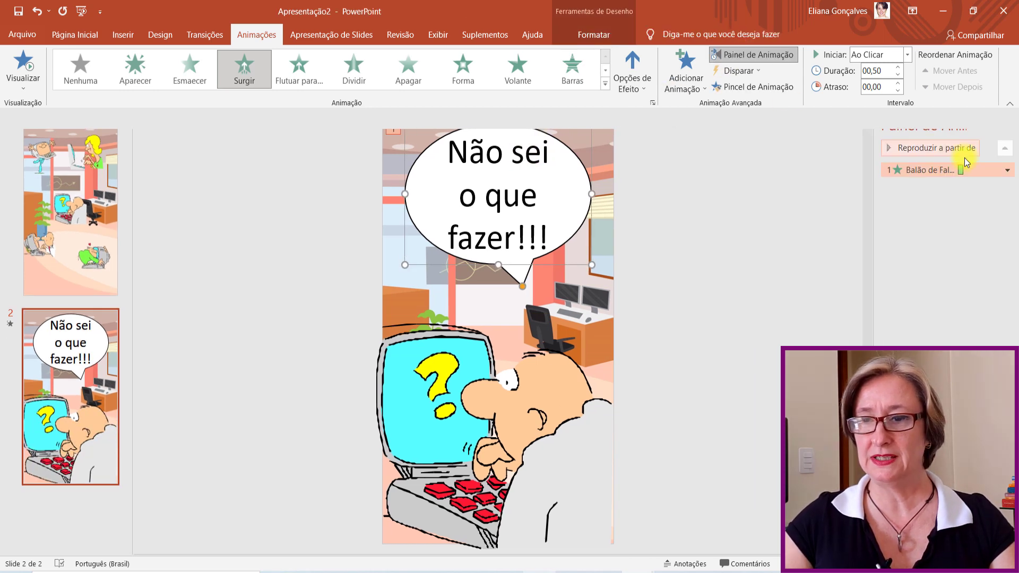
{"action": "left_click", "coordinate": [1007, 171]}
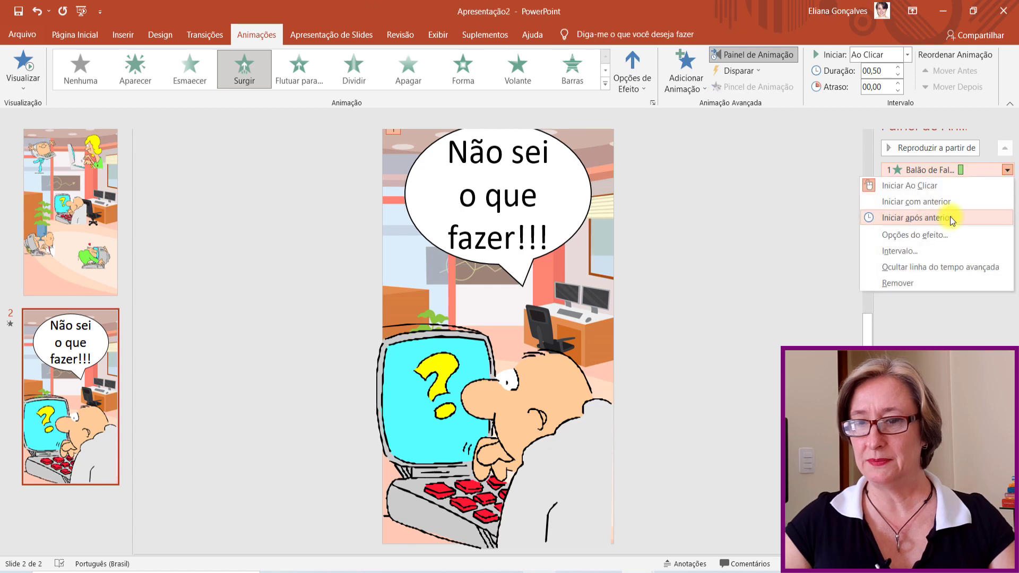
Set the bubble's Surgir animation to come in from the top.
{"action": "left_click", "coordinate": [926, 240]}
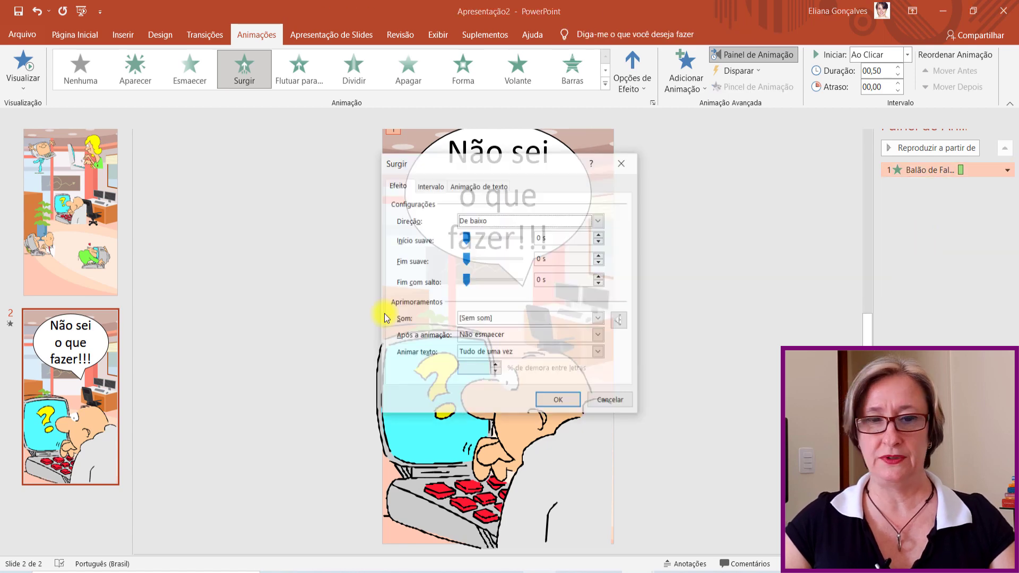
{"action": "left_click", "coordinate": [514, 222]}
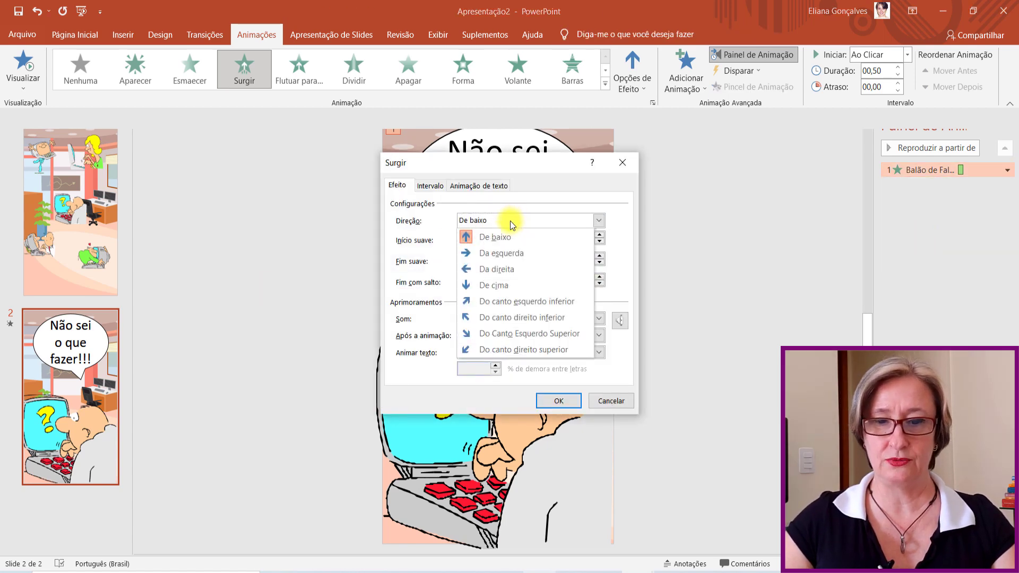
{"action": "left_click", "coordinate": [494, 285]}
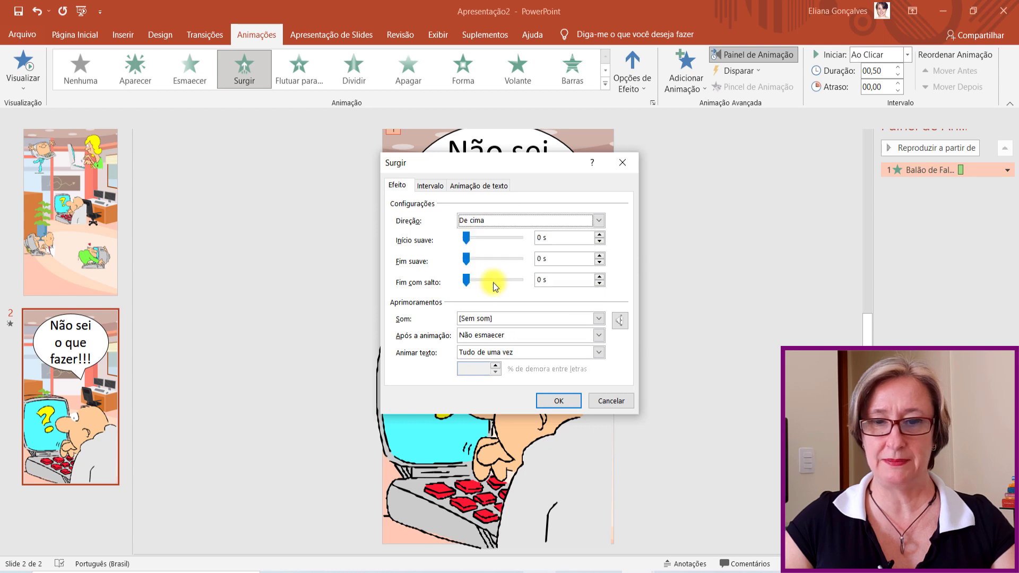
{"action": "left_click", "coordinate": [556, 402]}
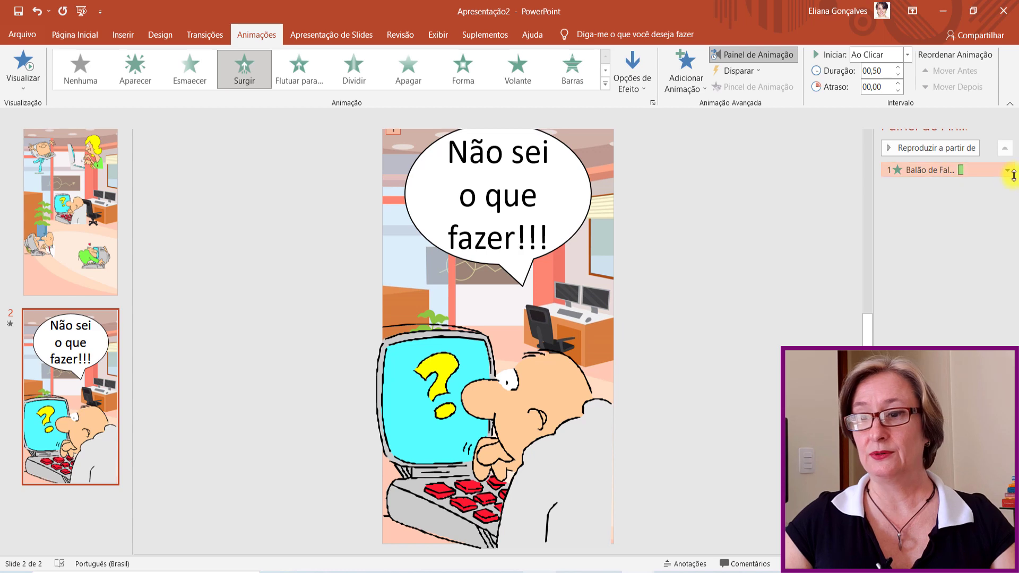
Add the Chicotada sound to the bubble's Surgir animation.
{"action": "left_click", "coordinate": [1006, 170]}
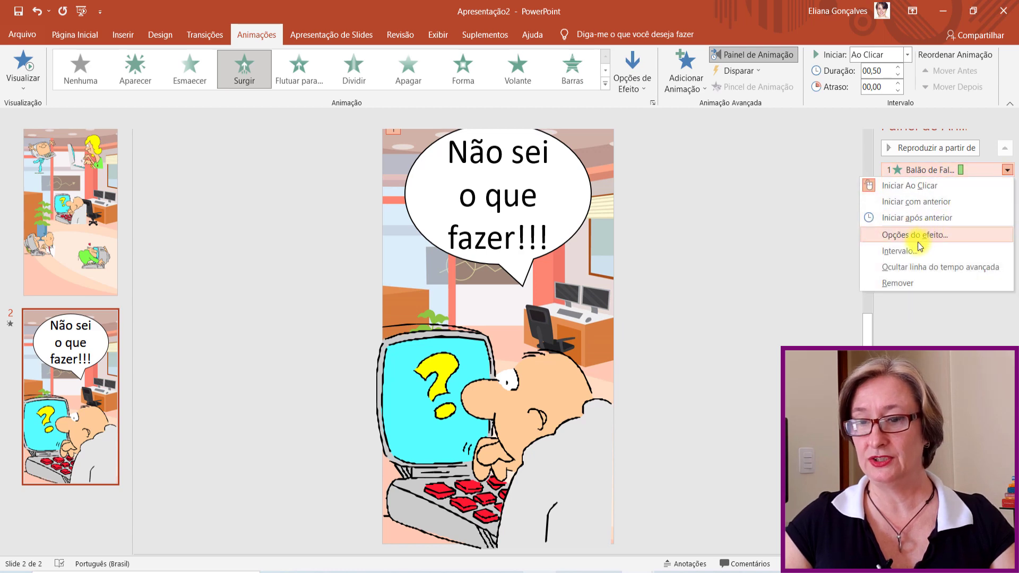
{"action": "left_click", "coordinate": [902, 234]}
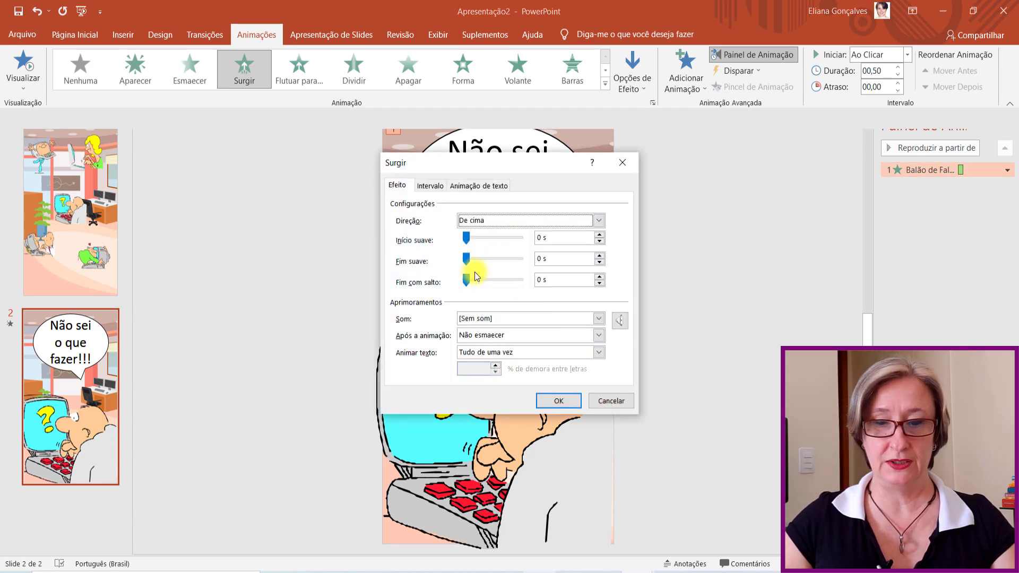
{"action": "left_click", "coordinate": [501, 319]}
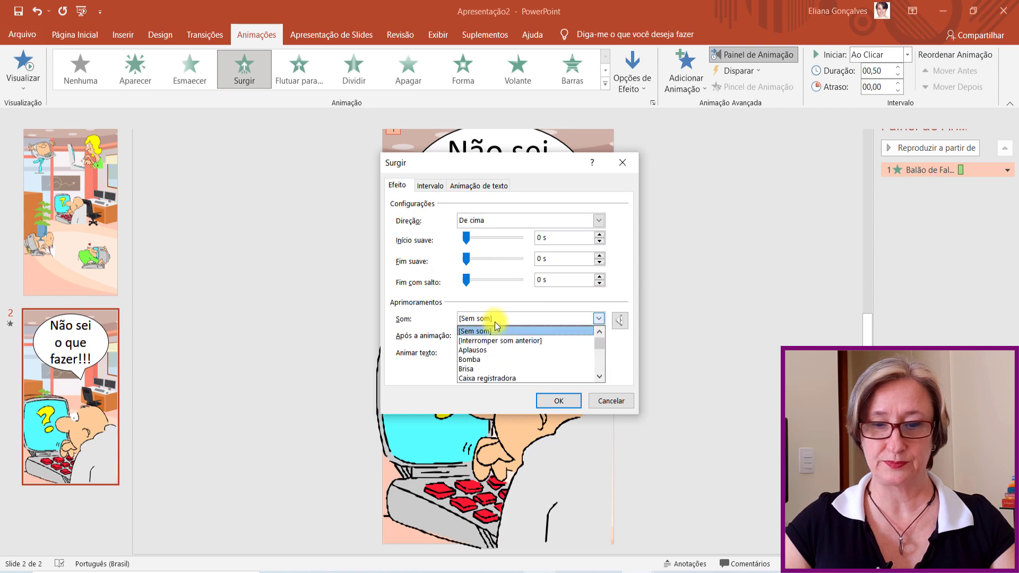
{"action": "left_click_drag", "start_coordinate": [497, 325], "coordinate": [570, 411]}
{"action": "left_click", "coordinate": [552, 405]}
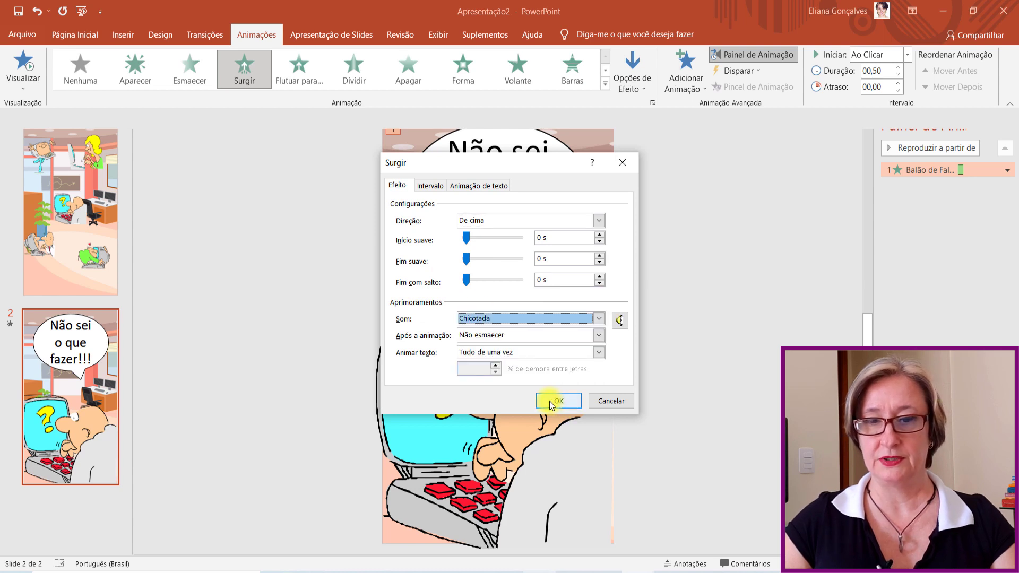
{"action": "left_click", "coordinate": [551, 404]}
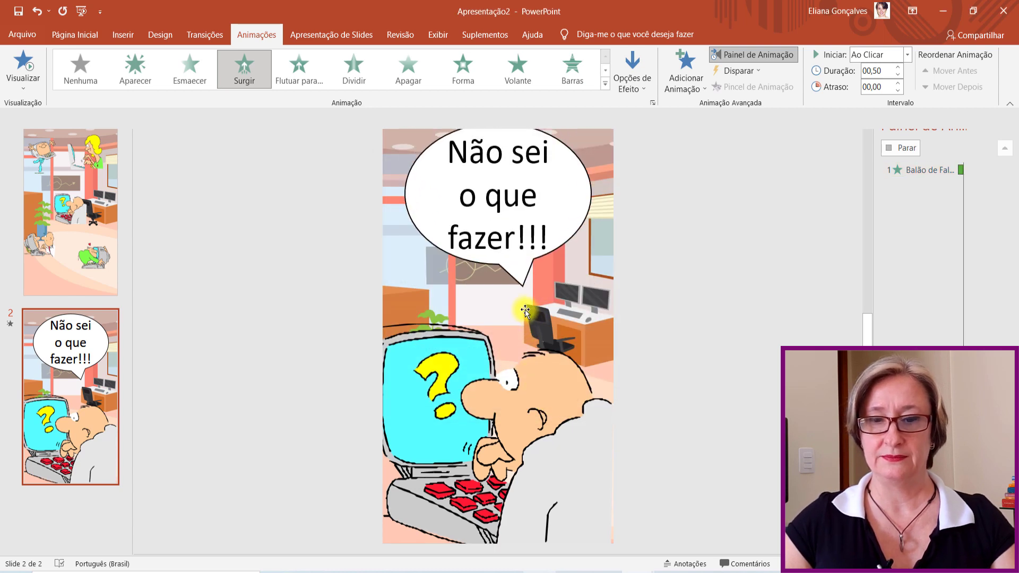
Give the man-at-computer picture a 2-second Forma entrance, playing after the bubble.
{"action": "left_click", "coordinate": [542, 379]}
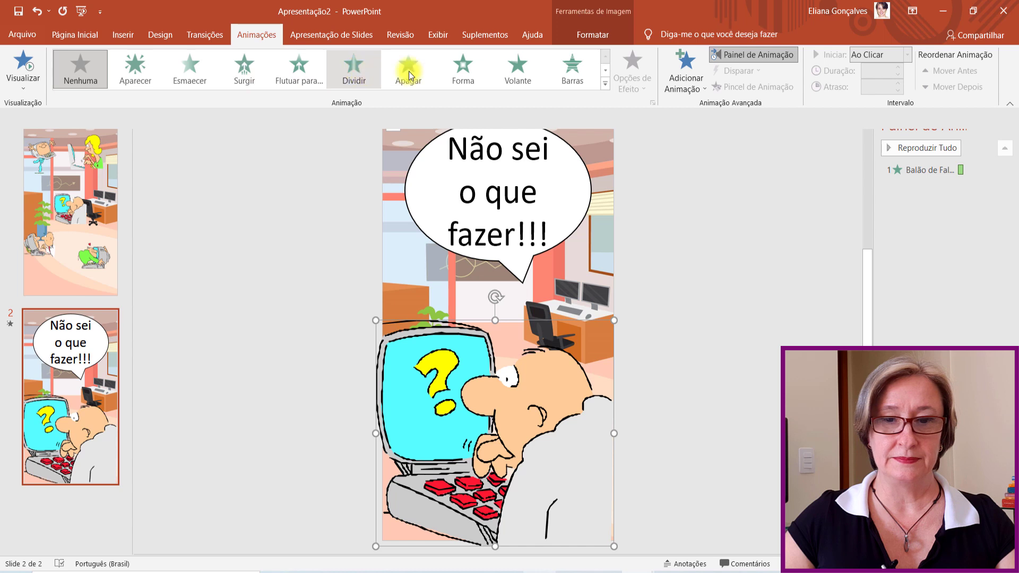
{"action": "left_click", "coordinate": [469, 75]}
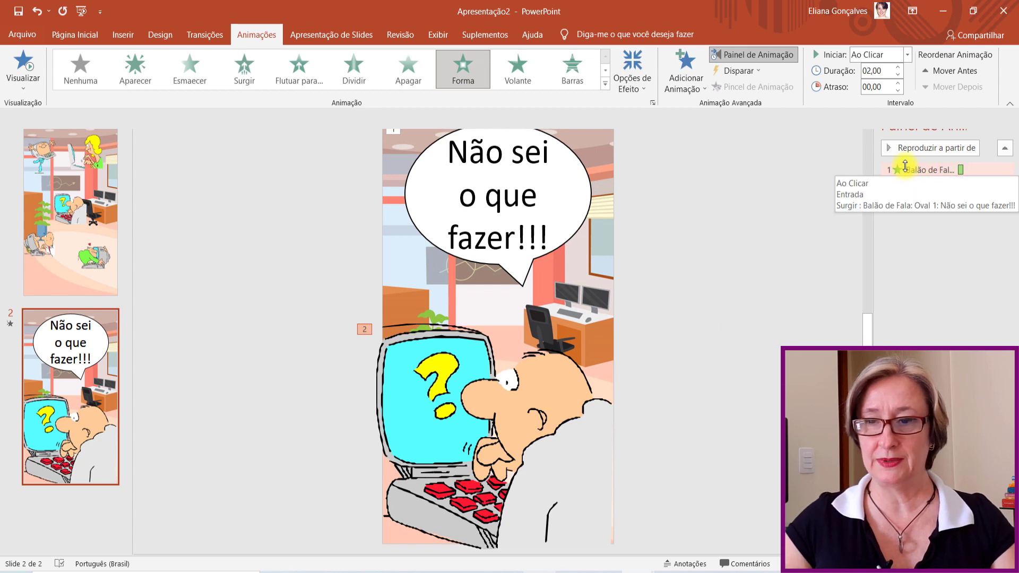
{"action": "left_click", "coordinate": [492, 399]}
{"action": "left_click", "coordinate": [326, 340]}
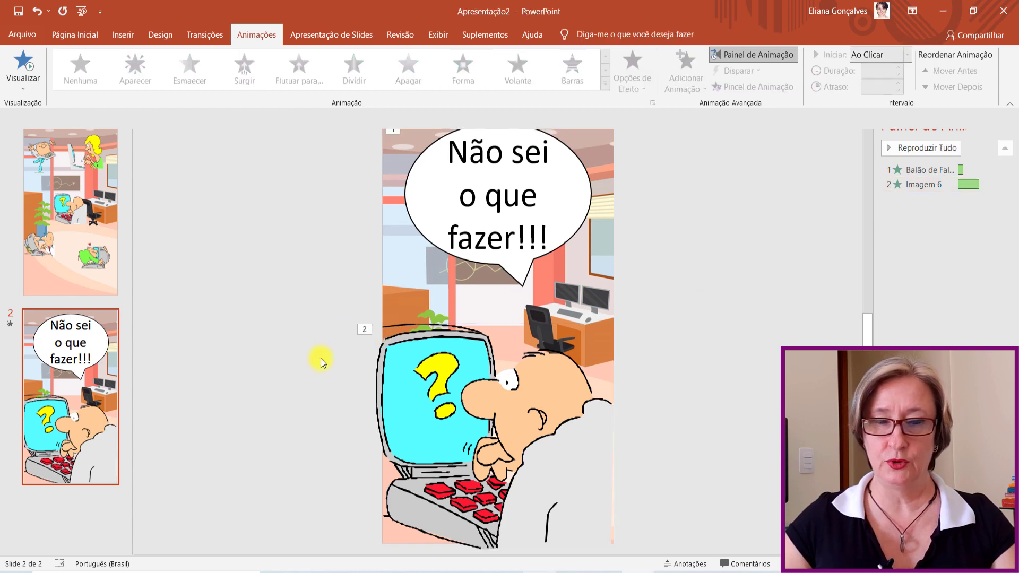
{"action": "left_click", "coordinate": [101, 360]}
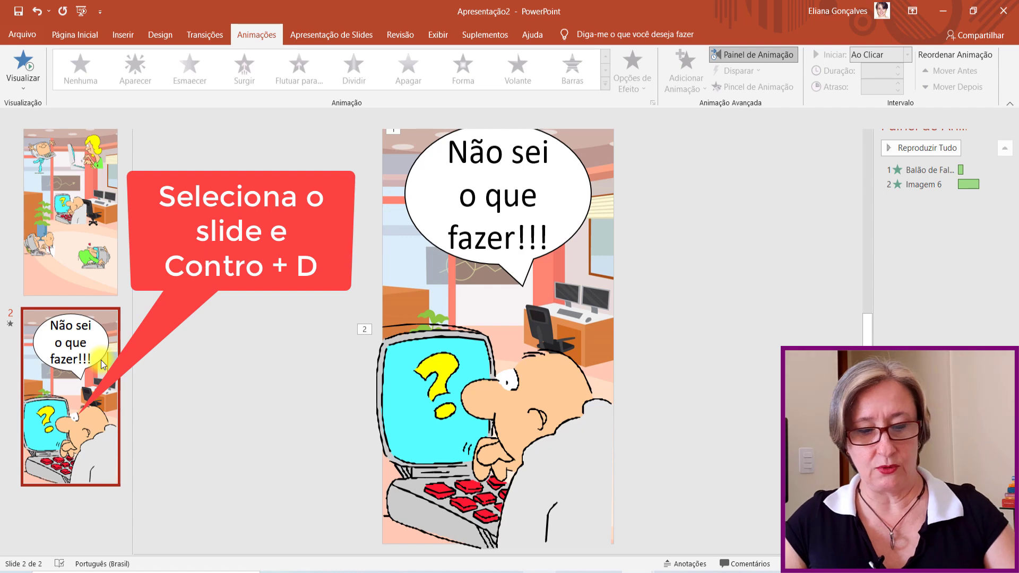
Duplicate slide 2 as slide 3 and delete its speech bubble and man picture.
{"action": "key", "text": "ctrl+d"}
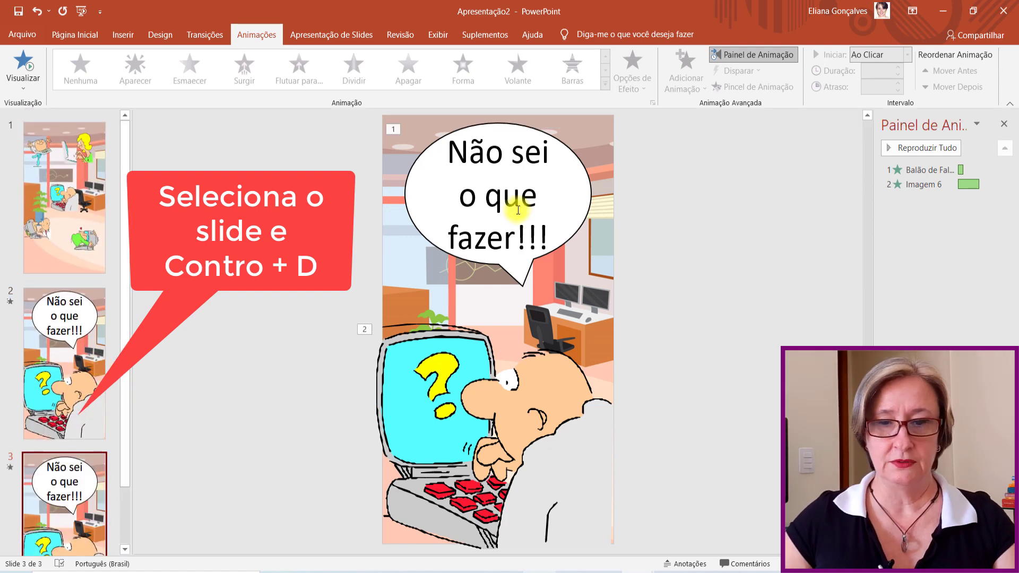
{"action": "left_click", "coordinate": [518, 210]}
{"action": "left_click", "coordinate": [531, 126]}
{"action": "key", "text": "Delete"}
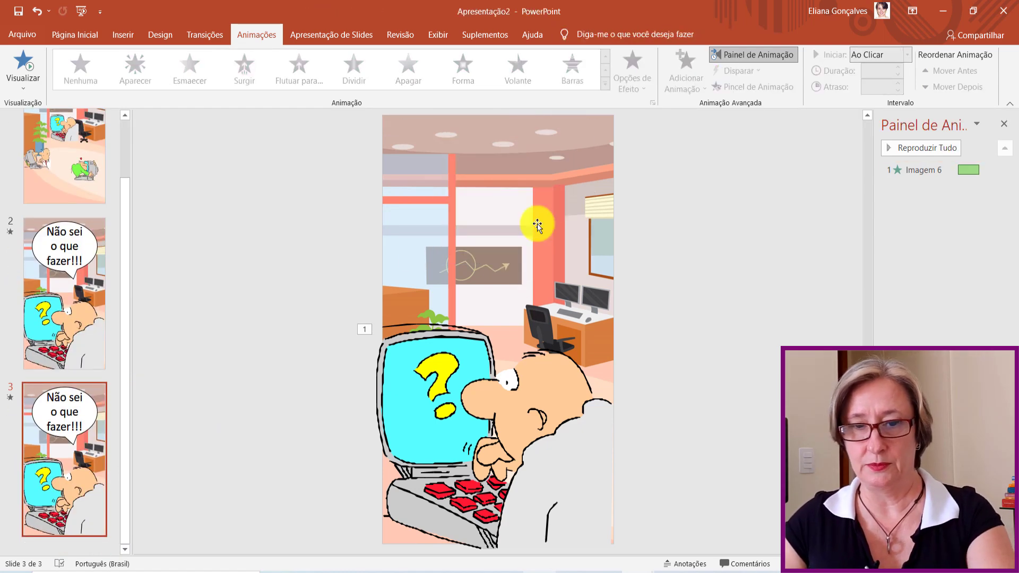
{"action": "left_click", "coordinate": [525, 382]}
{"action": "key", "text": "Delete"}
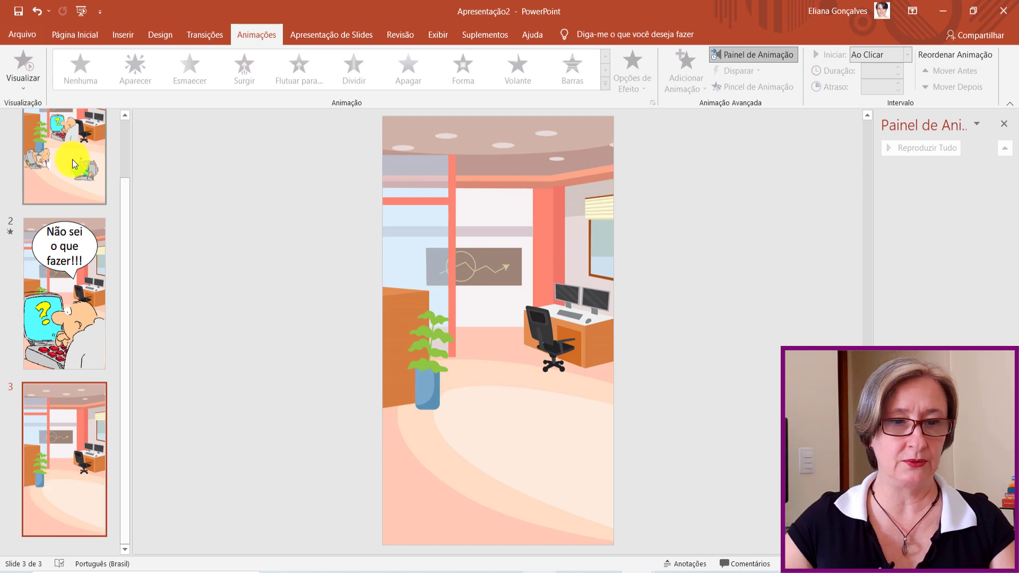
Copy the woman-at-computer image from slide 1 and paste it onto slide 3.
{"action": "left_click", "coordinate": [73, 159]}
{"action": "left_click", "coordinate": [554, 184]}
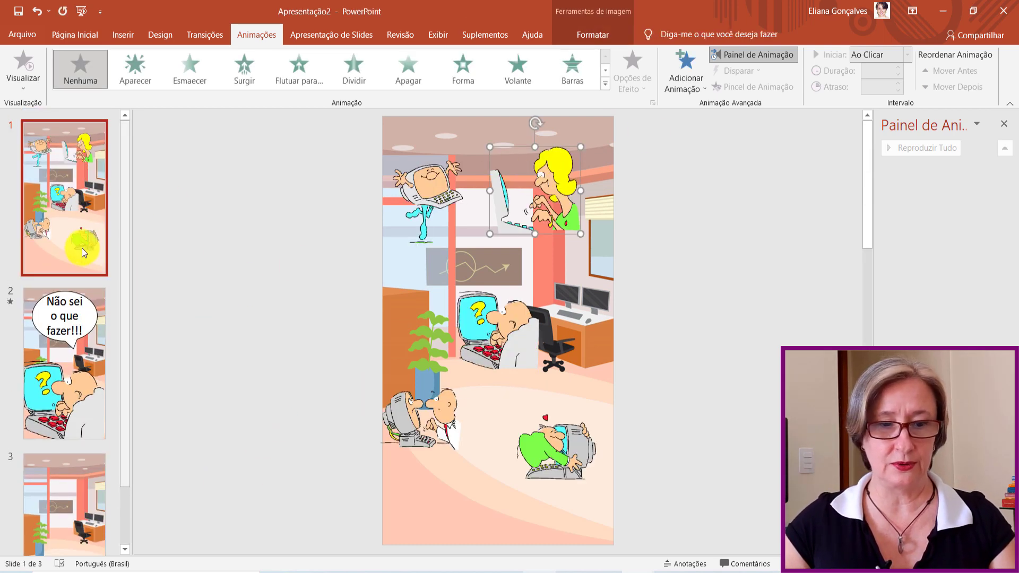
{"action": "left_click", "coordinate": [62, 505]}
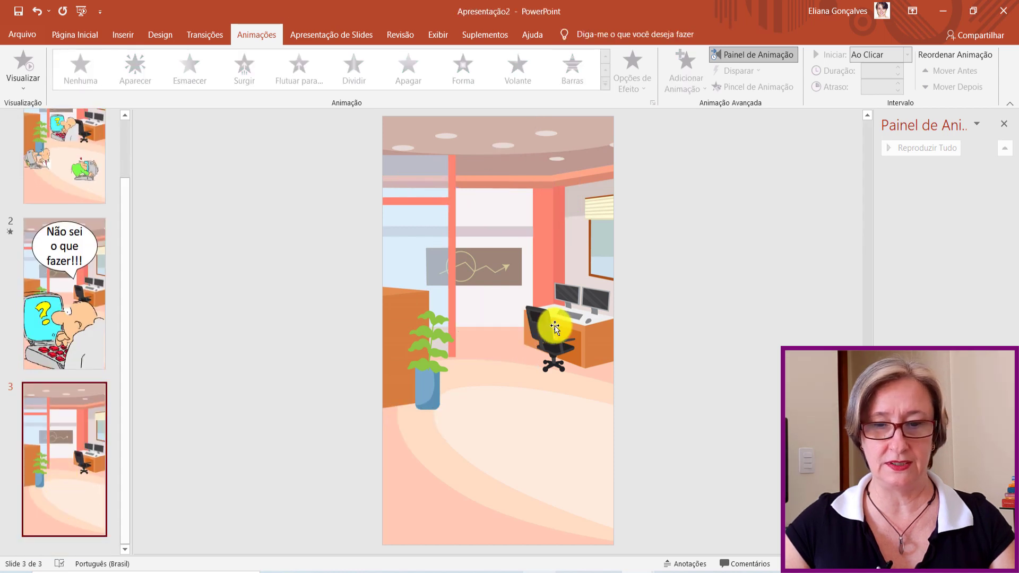
{"action": "key", "text": "ctrl+v"}
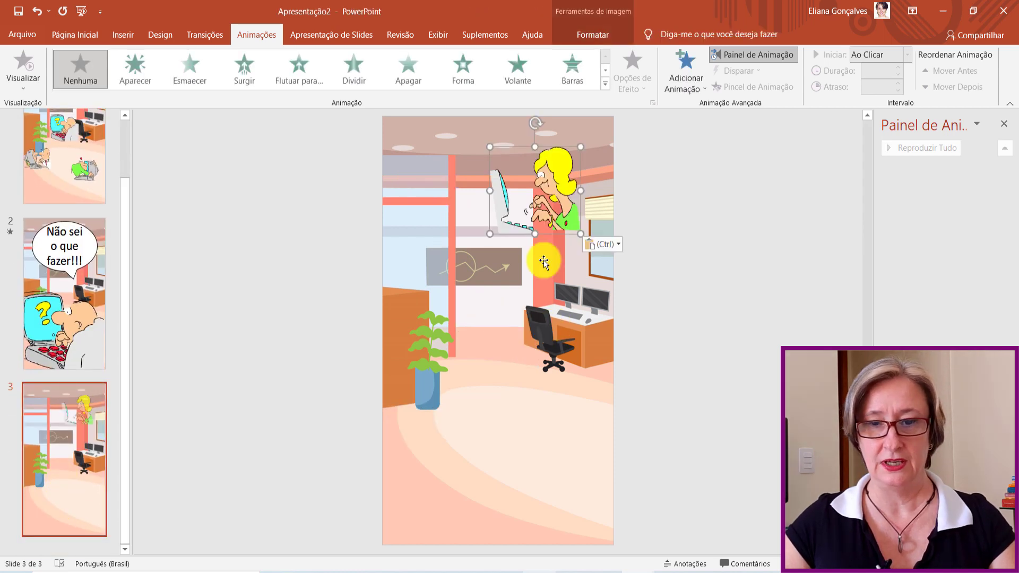
Flip the woman image and enlarge it across the bottom of slide 3.
{"action": "mouse_move", "coordinate": [581, 194]}
{"action": "left_mouse_down"}
{"action": "mouse_move", "coordinate": [387, 190]}
{"action": "mouse_move", "coordinate": [423, 495]}
{"action": "left_mouse_up"}
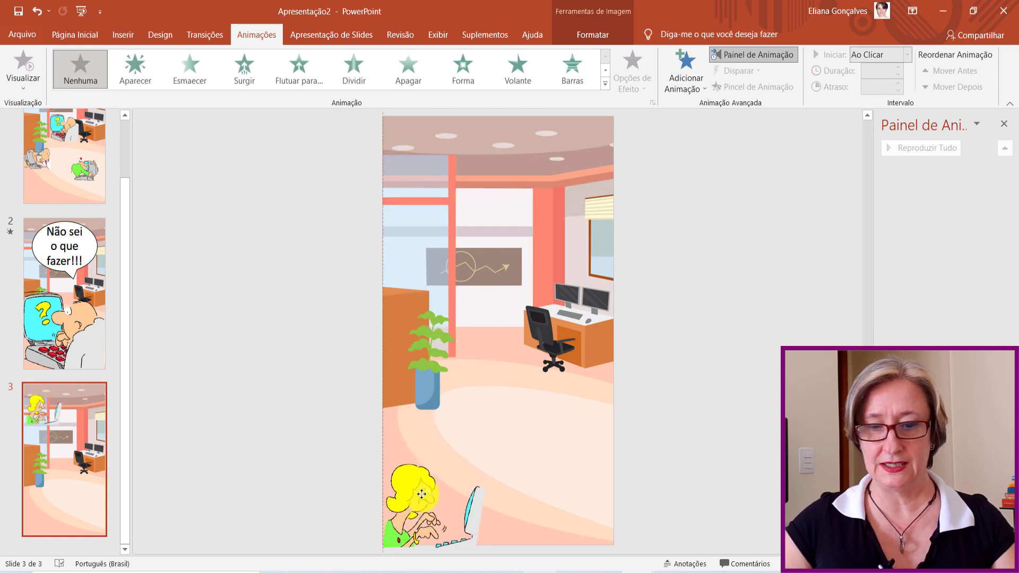
{"action": "mouse_move", "coordinate": [486, 459]}
{"action": "left_mouse_down"}
{"action": "mouse_move", "coordinate": [624, 385]}
{"action": "mouse_move", "coordinate": [615, 392]}
{"action": "left_mouse_up"}
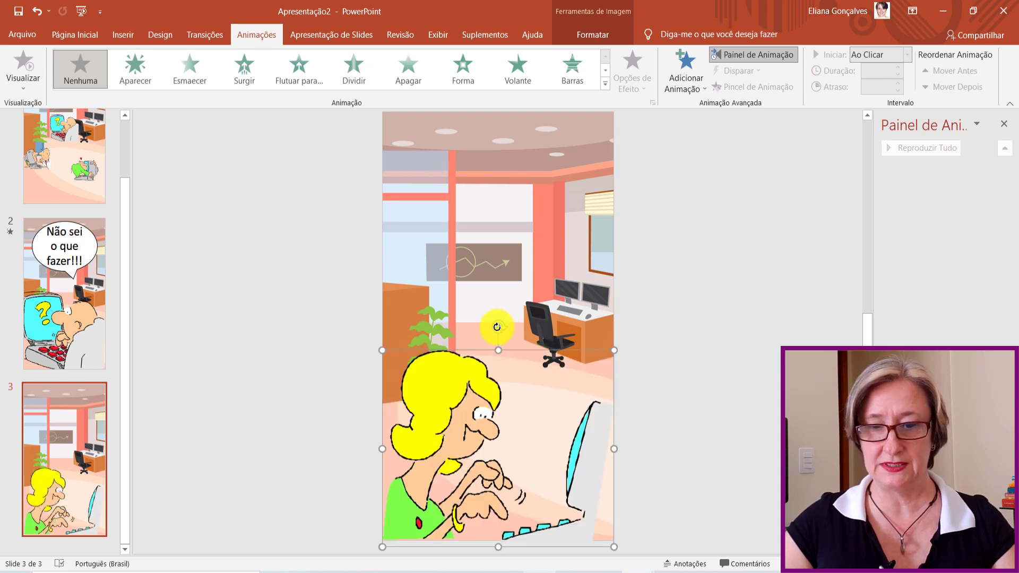
{"action": "left_click_drag", "start_coordinate": [496, 327], "coordinate": [515, 329]}
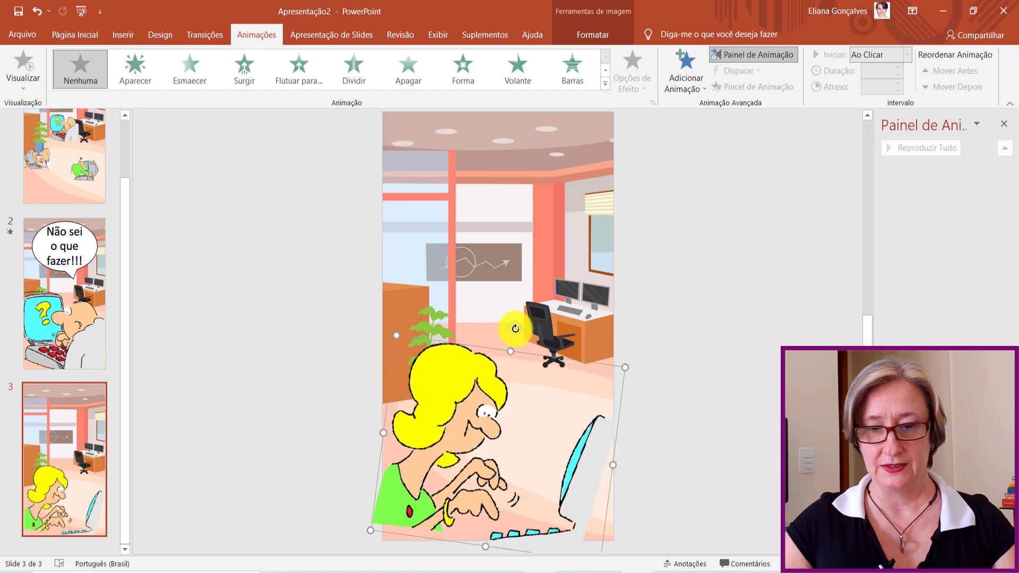
{"action": "key", "text": "ctrl+z"}
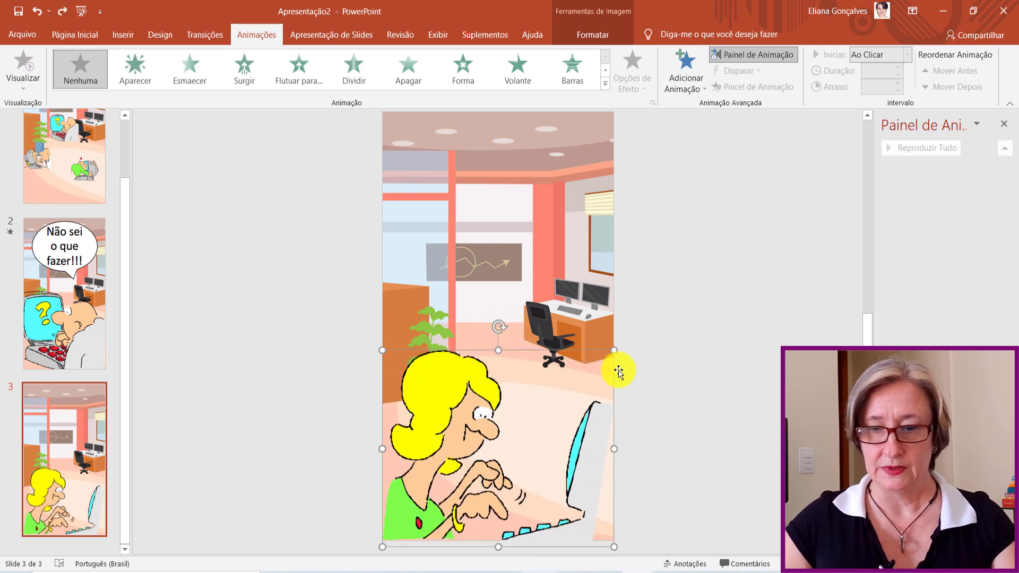
{"action": "left_click_drag", "start_coordinate": [613, 351], "coordinate": [626, 341]}
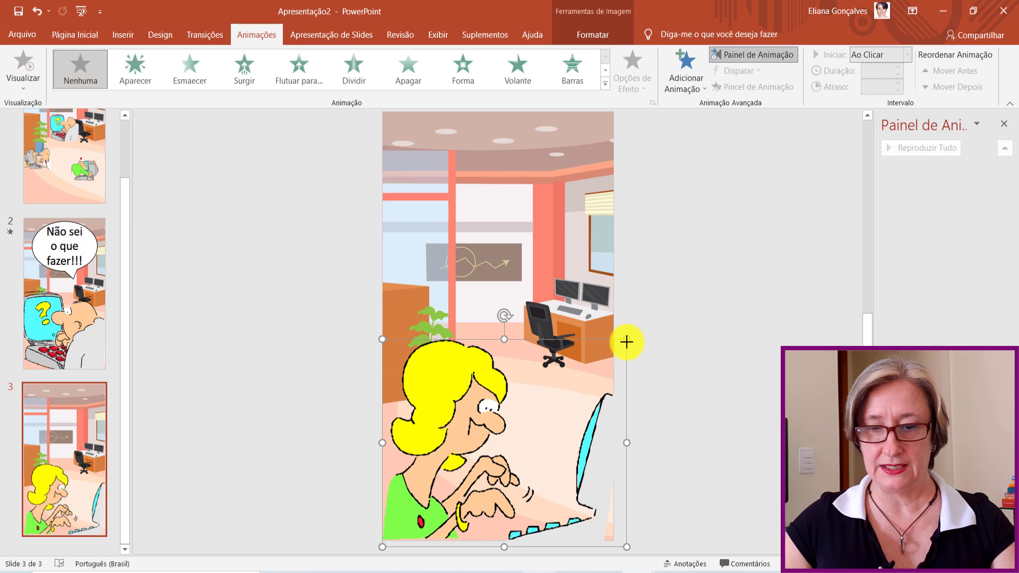
{"action": "left_click", "coordinate": [605, 84]}
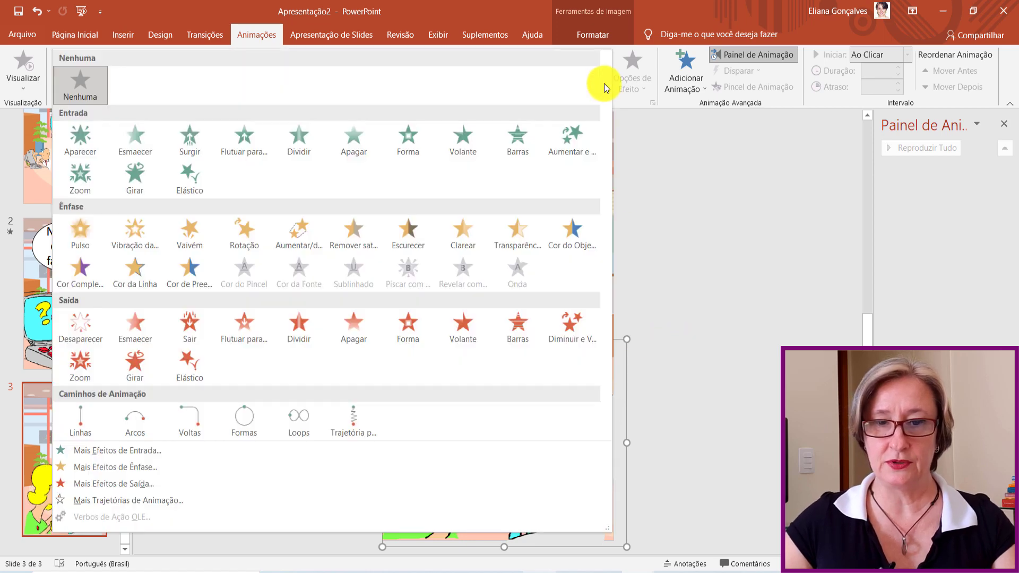
Give the woman a Volante entrance animation and insert the lampada light-bulb picture.
{"action": "left_click", "coordinate": [409, 339]}
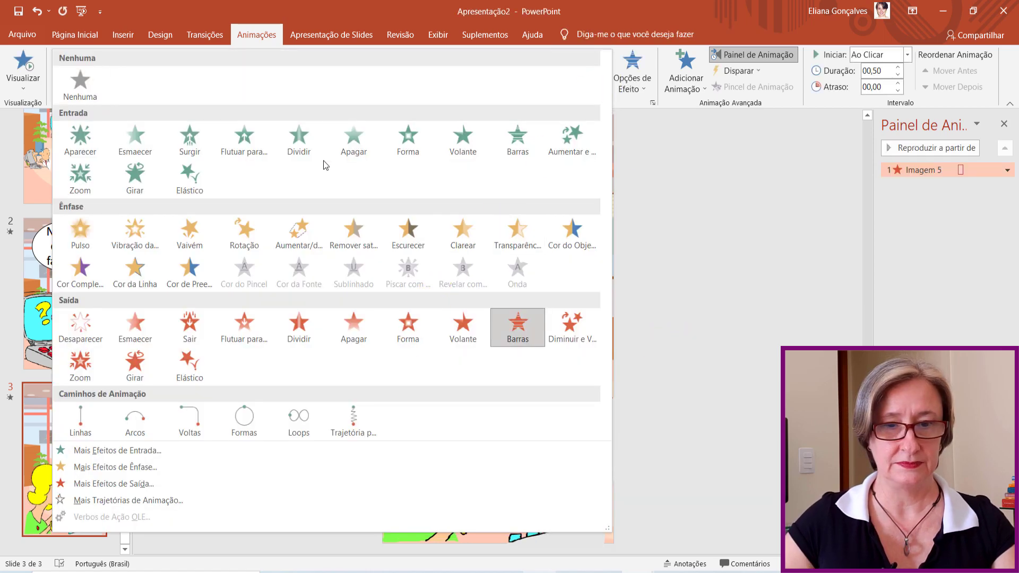
{"action": "left_click", "coordinate": [463, 148]}
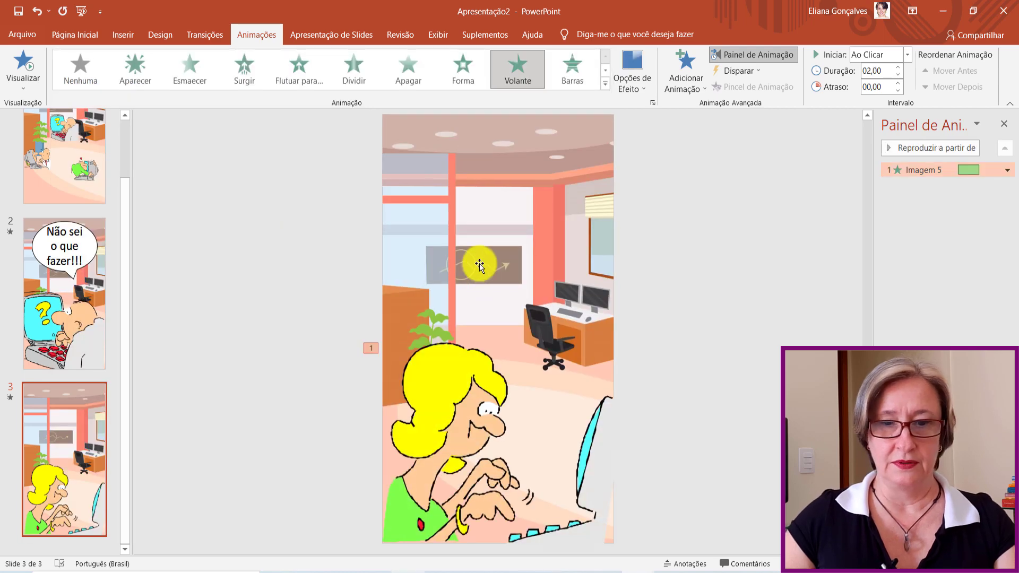
{"action": "left_click", "coordinate": [118, 34]}
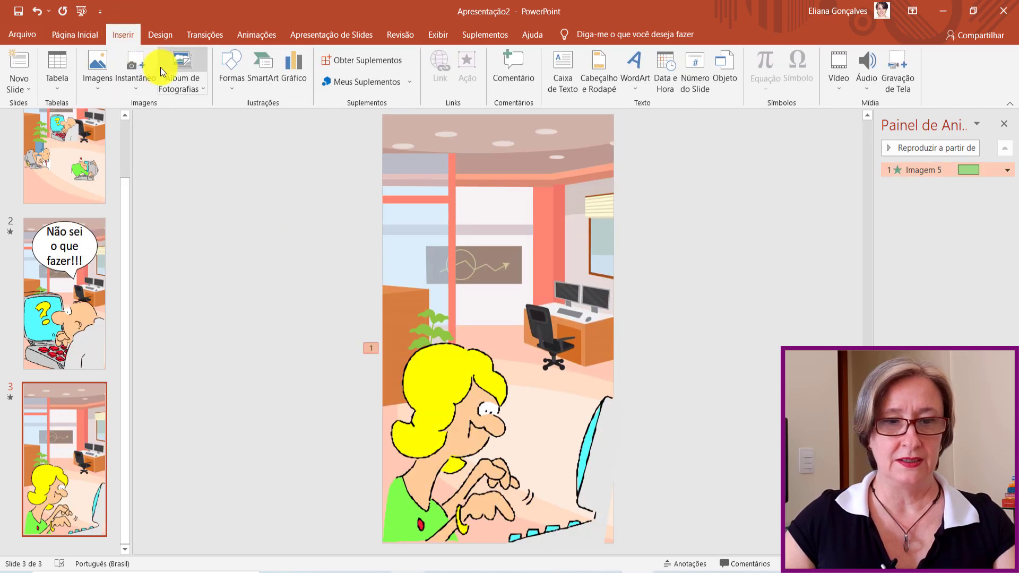
{"action": "left_click", "coordinate": [103, 70]}
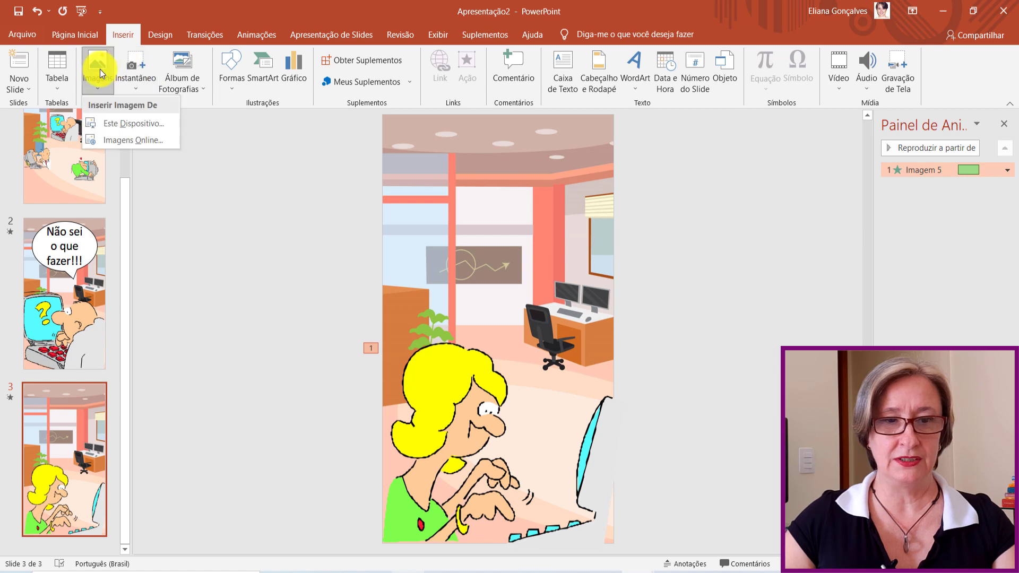
{"action": "left_click", "coordinate": [103, 127]}
{"action": "double_click", "coordinate": [324, 116]}
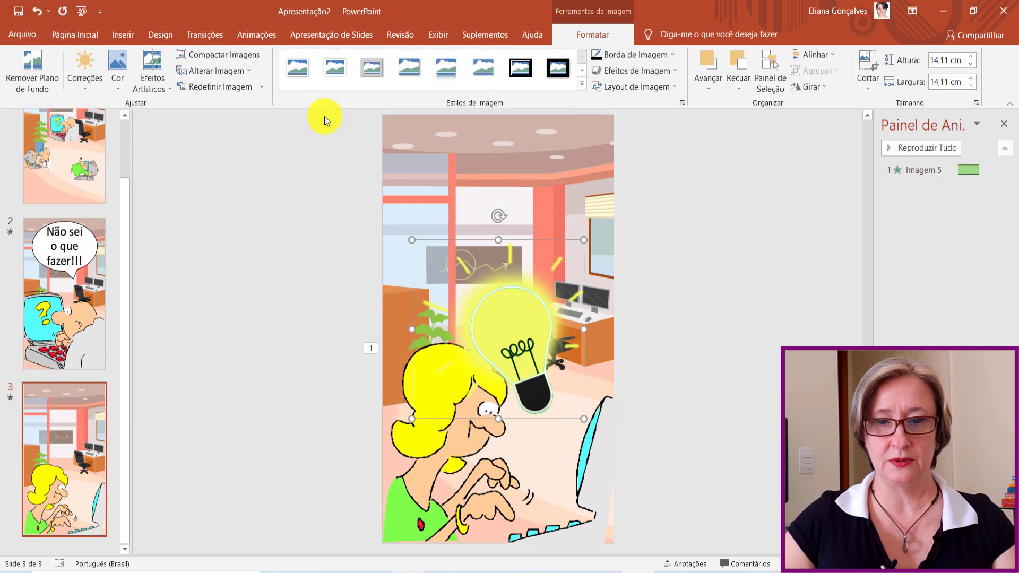
Shrink the bulb to about 11 cm, tilt it, and place it above the woman.
{"action": "left_click_drag", "start_coordinate": [554, 313], "coordinate": [545, 204]}
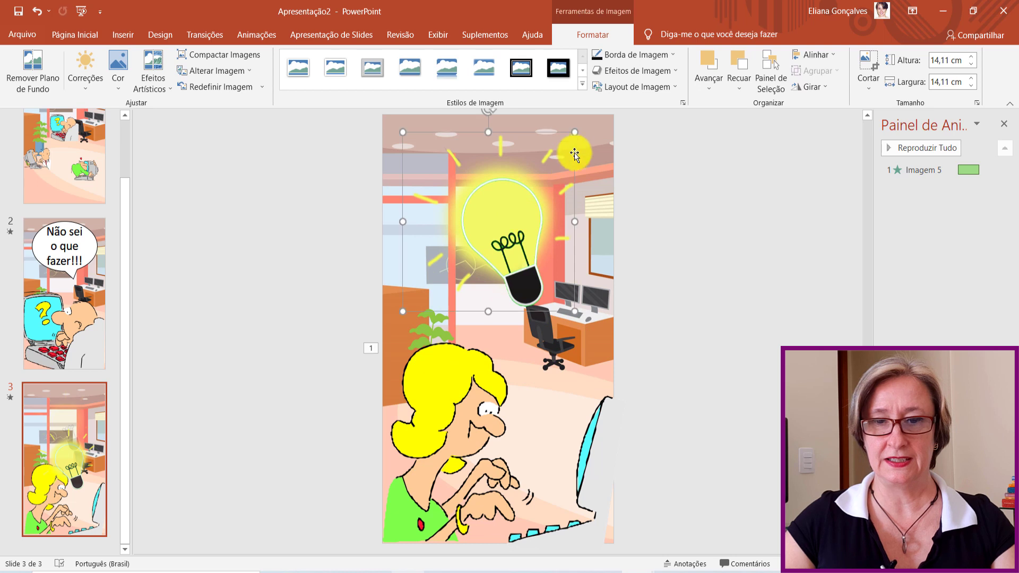
{"action": "left_click_drag", "start_coordinate": [574, 133], "coordinate": [536, 159]}
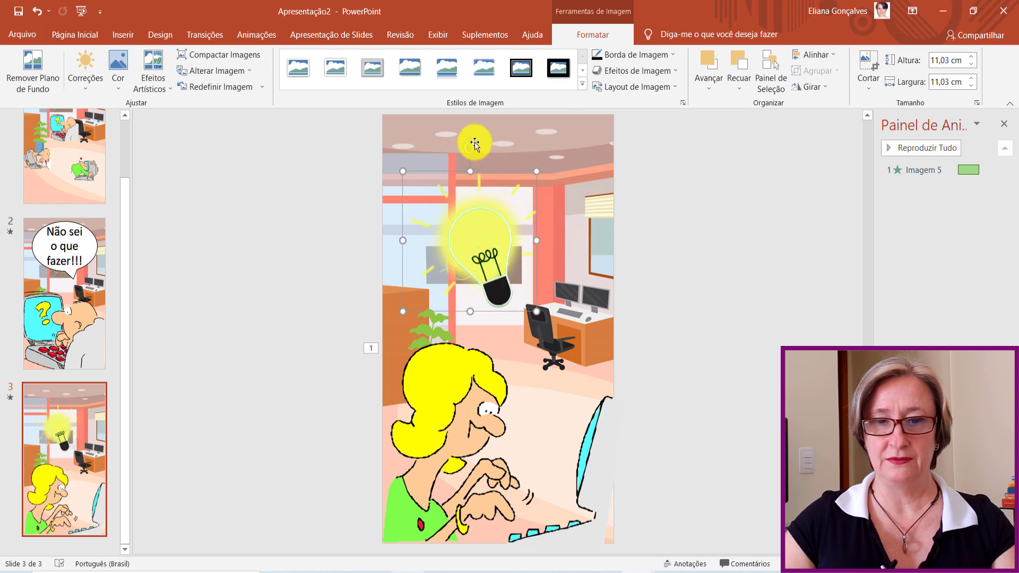
{"action": "left_click_drag", "start_coordinate": [473, 141], "coordinate": [546, 177]}
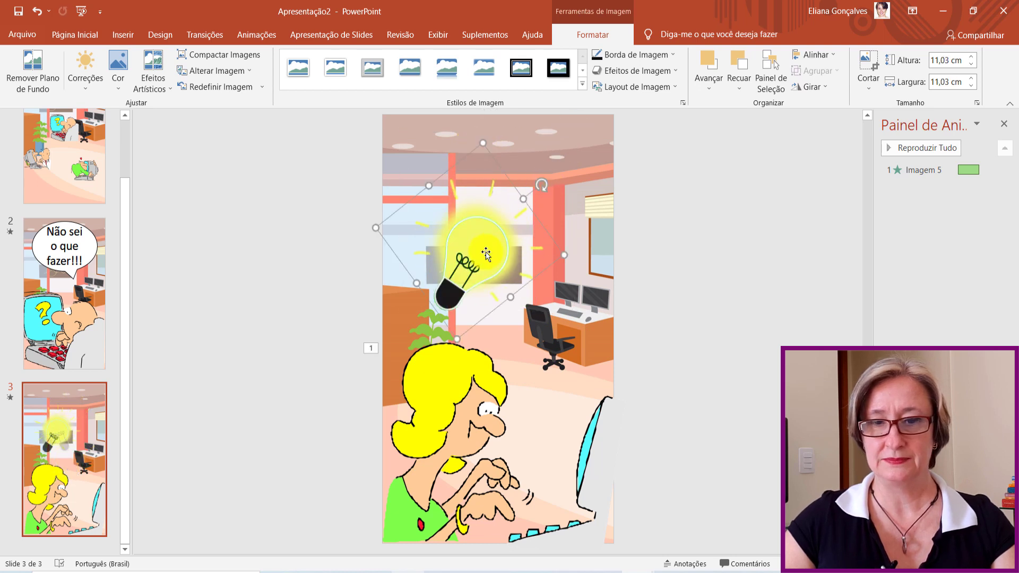
{"action": "left_click_drag", "start_coordinate": [498, 239], "coordinate": [509, 243]}
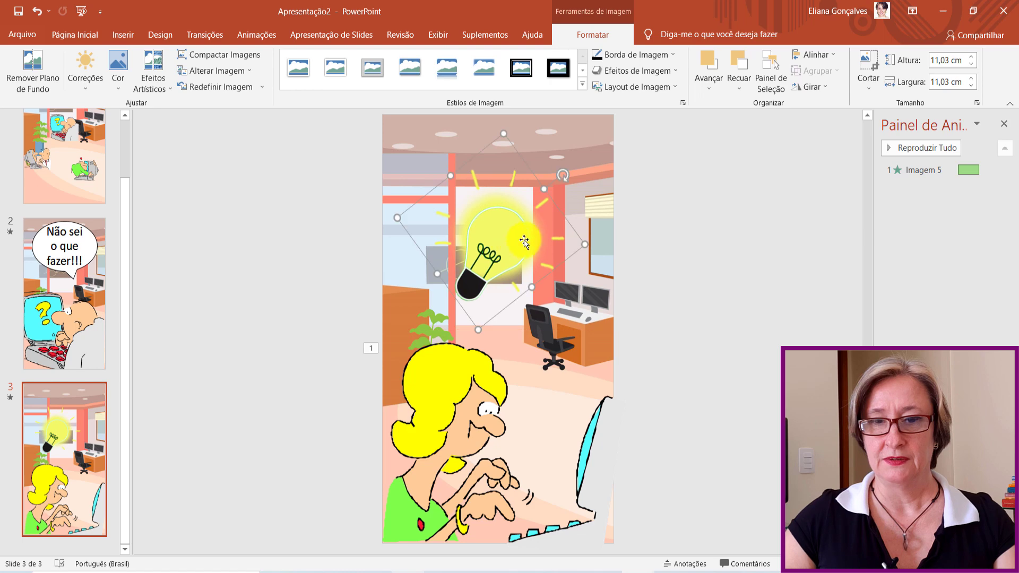
{"action": "left_click", "coordinate": [242, 38]}
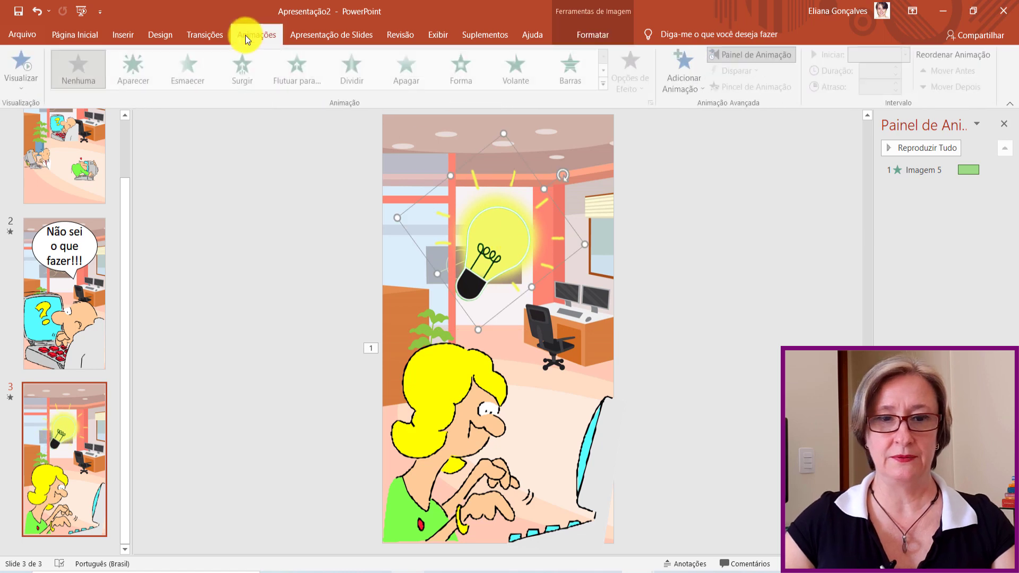
Apply the Volante entrance to the bulb and add a sound in its effect options.
{"action": "left_click", "coordinate": [604, 85]}
{"action": "left_click", "coordinate": [472, 150]}
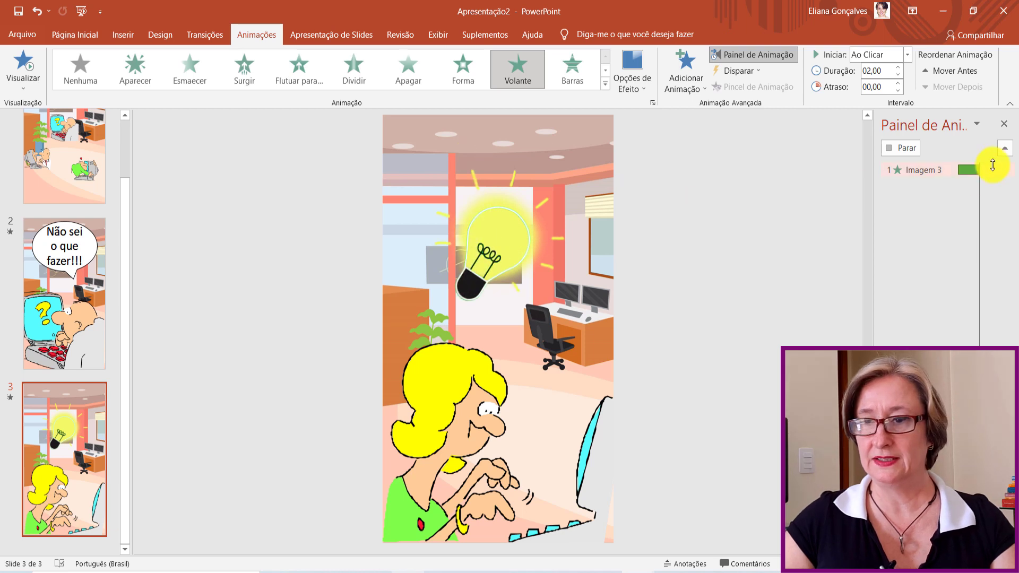
{"action": "left_click", "coordinate": [1005, 185]}
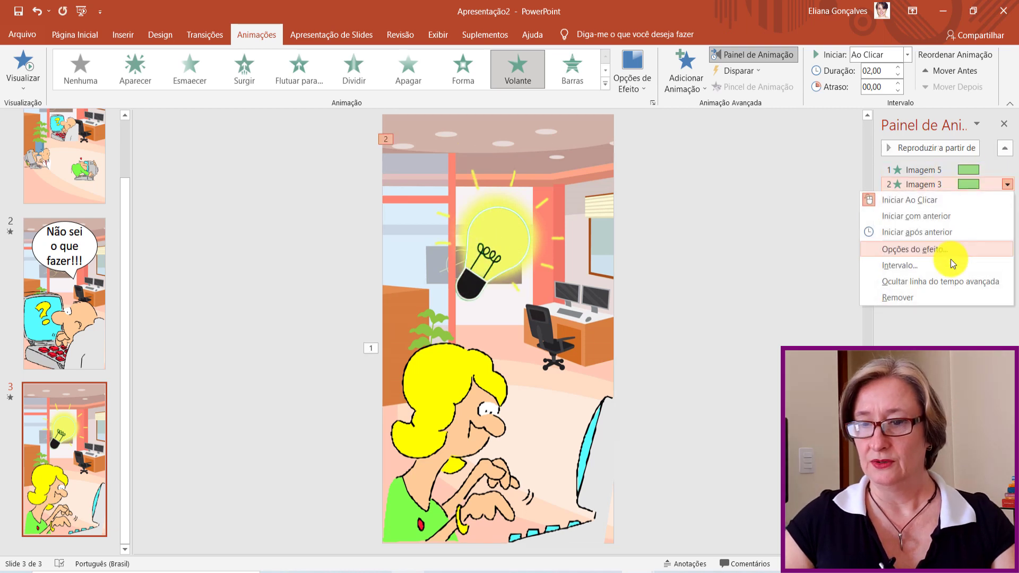
{"action": "left_click", "coordinate": [923, 249]}
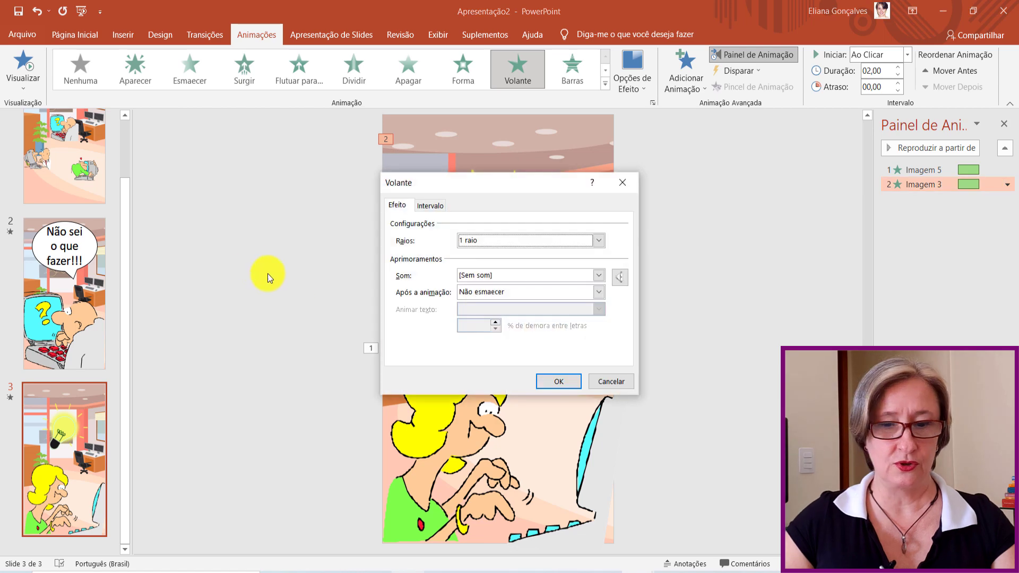
{"action": "left_click", "coordinate": [518, 276]}
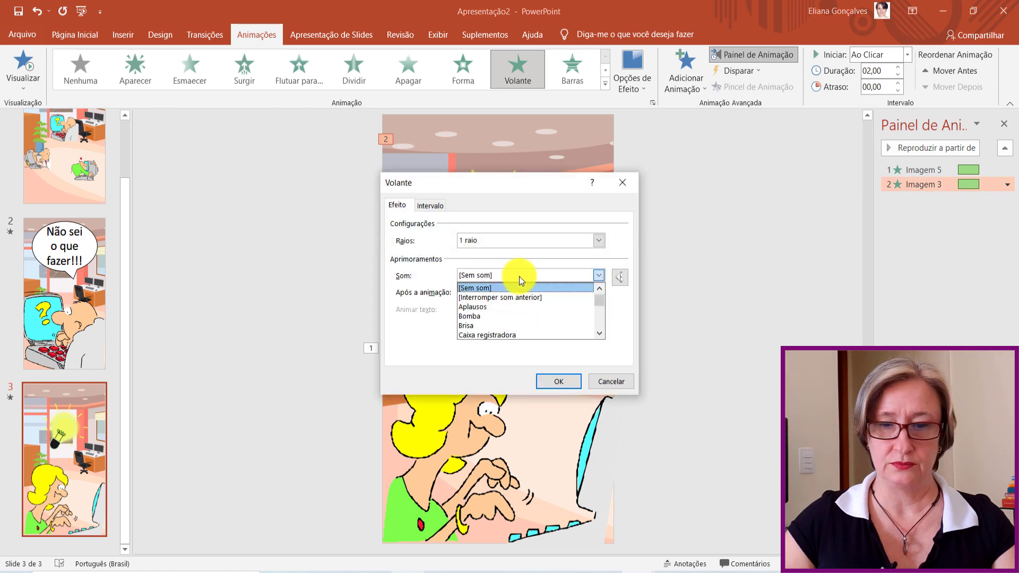
{"action": "left_click", "coordinate": [507, 317]}
{"action": "left_click", "coordinate": [554, 381]}
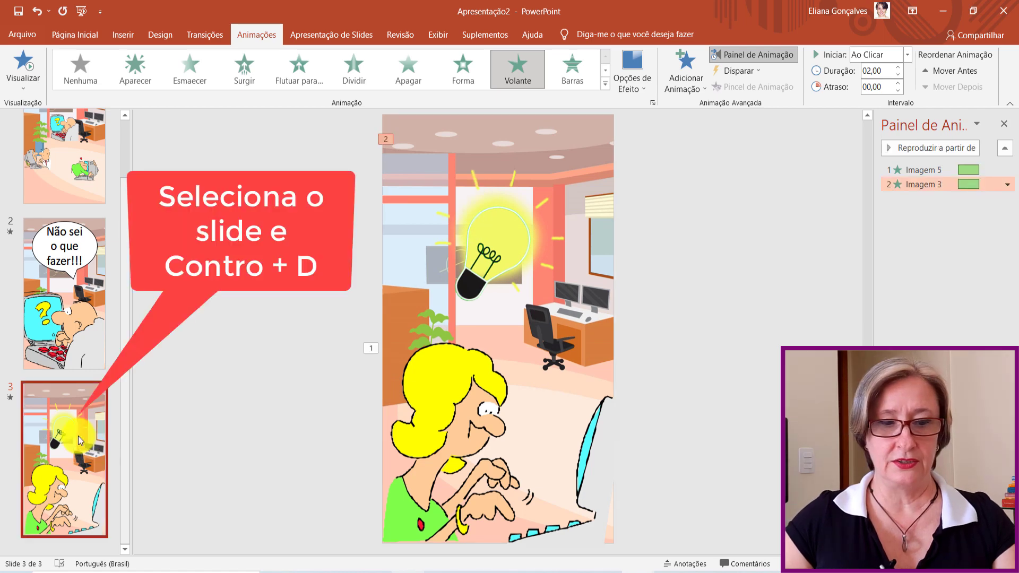
Duplicate slide 3 as slide 4, copy slide 2's speech balloon, and delete slide 4's bulb.
{"action": "key", "text": "ctrl+d"}
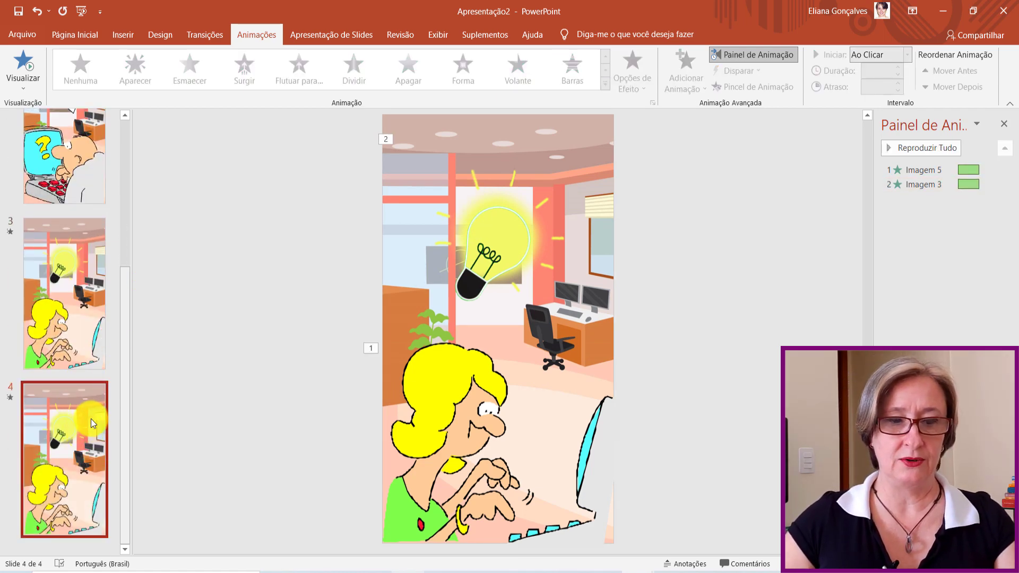
{"action": "scroll", "coordinate": [69, 239], "scroll_direction": "up", "scroll_amount": 3}
{"action": "left_click", "coordinate": [73, 186]}
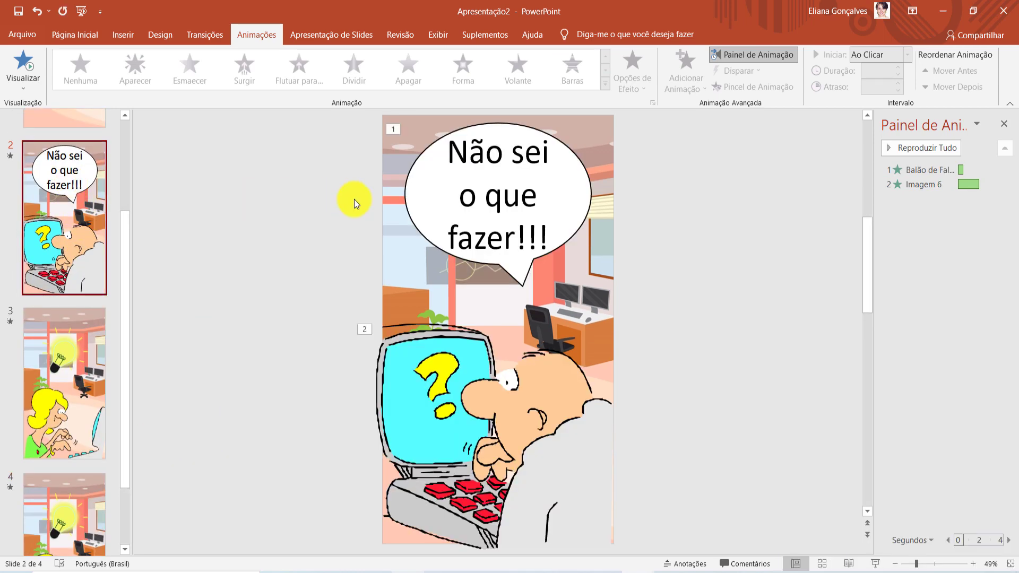
{"action": "left_click", "coordinate": [520, 211]}
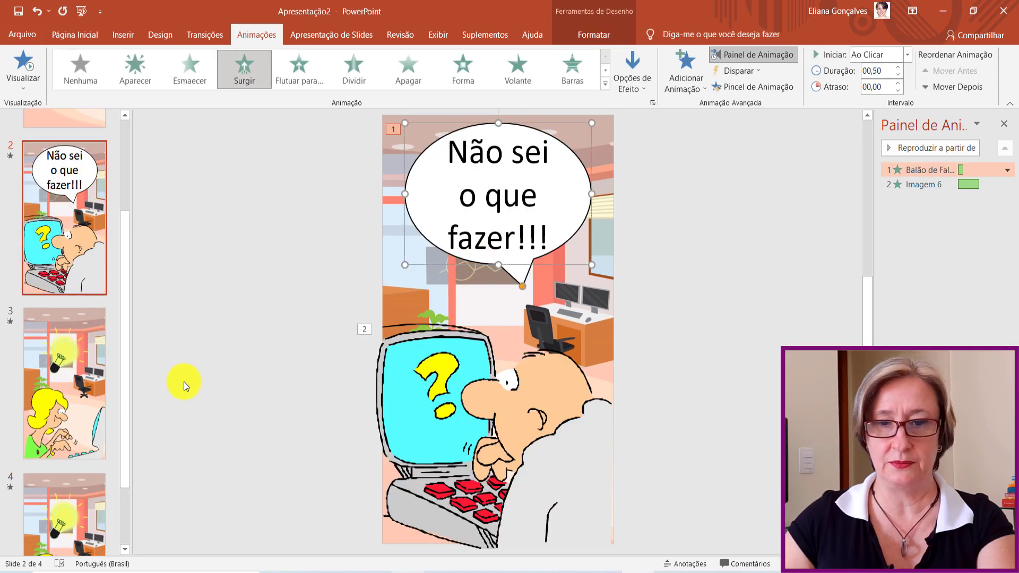
{"action": "scroll", "coordinate": [60, 482], "scroll_direction": "down", "scroll_amount": 2}
{"action": "left_click", "coordinate": [65, 457]}
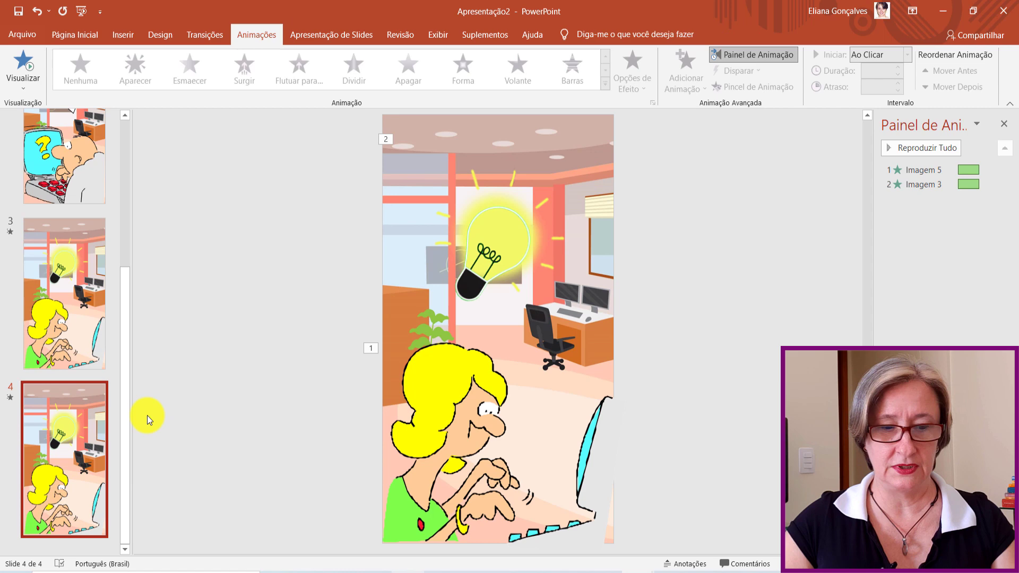
{"action": "left_click", "coordinate": [508, 274]}
{"action": "key", "text": "Delete"}
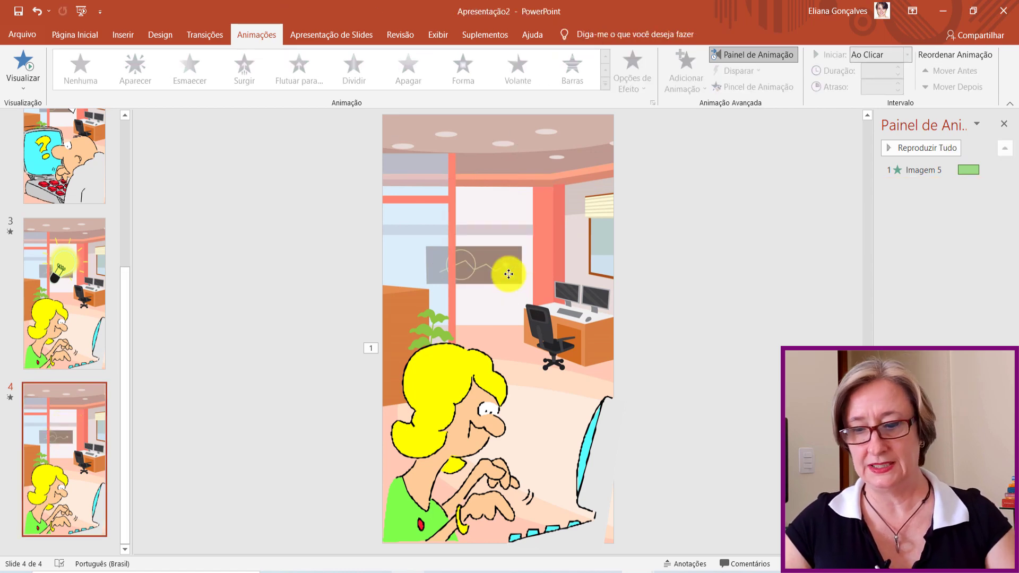
Paste the balloon onto slide 4, aim its tail at the woman, and make it read 'Tive uma ideia'.
{"action": "key", "text": "ctrl+v"}
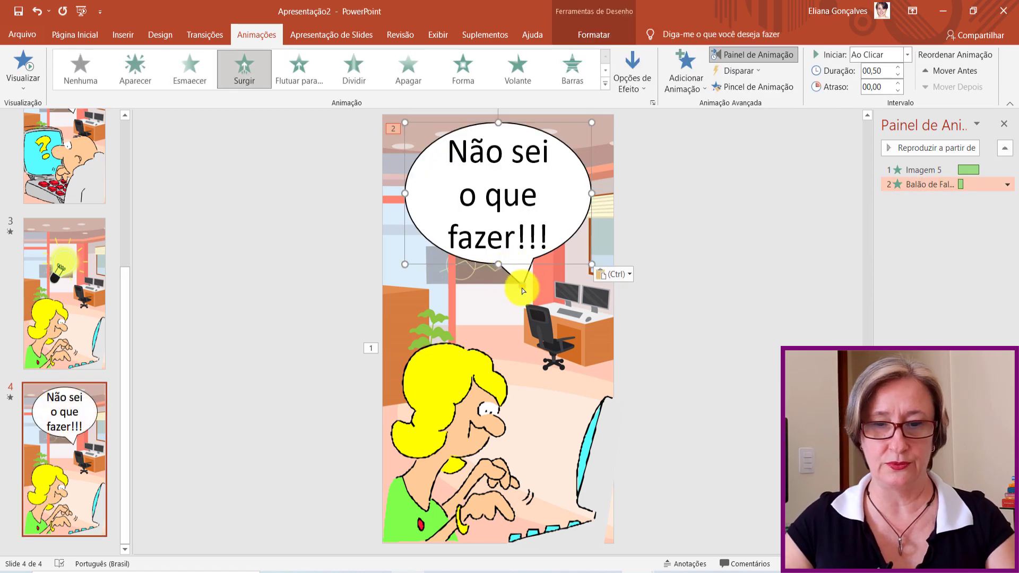
{"action": "left_click_drag", "start_coordinate": [521, 288], "coordinate": [463, 310]}
{"action": "mouse_move", "coordinate": [447, 153]}
{"action": "left_mouse_down"}
{"action": "mouse_move", "coordinate": [469, 154]}
{"action": "mouse_move", "coordinate": [517, 238]}
{"action": "left_mouse_up"}
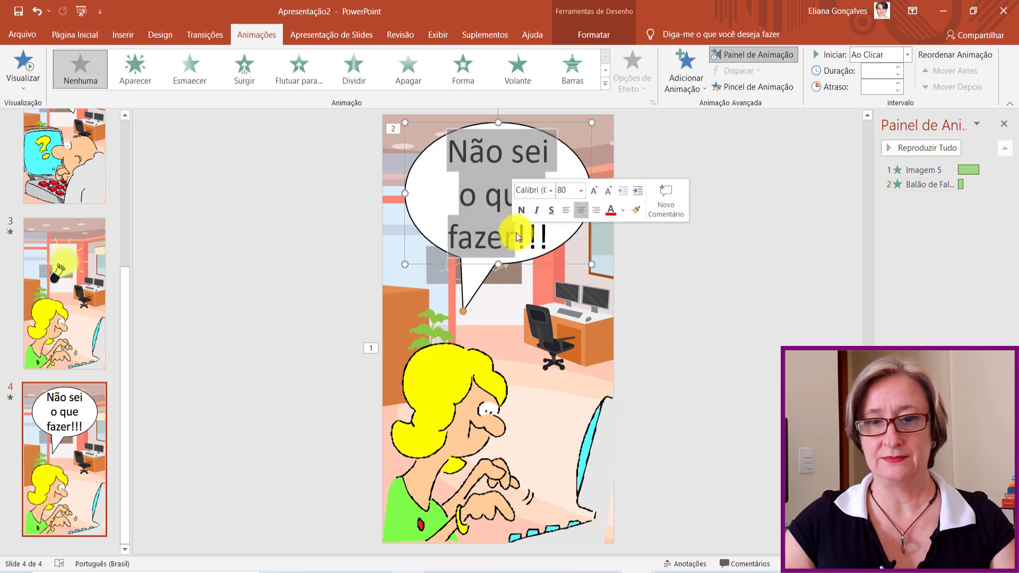
{"action": "type", "text": "Tive uma"}
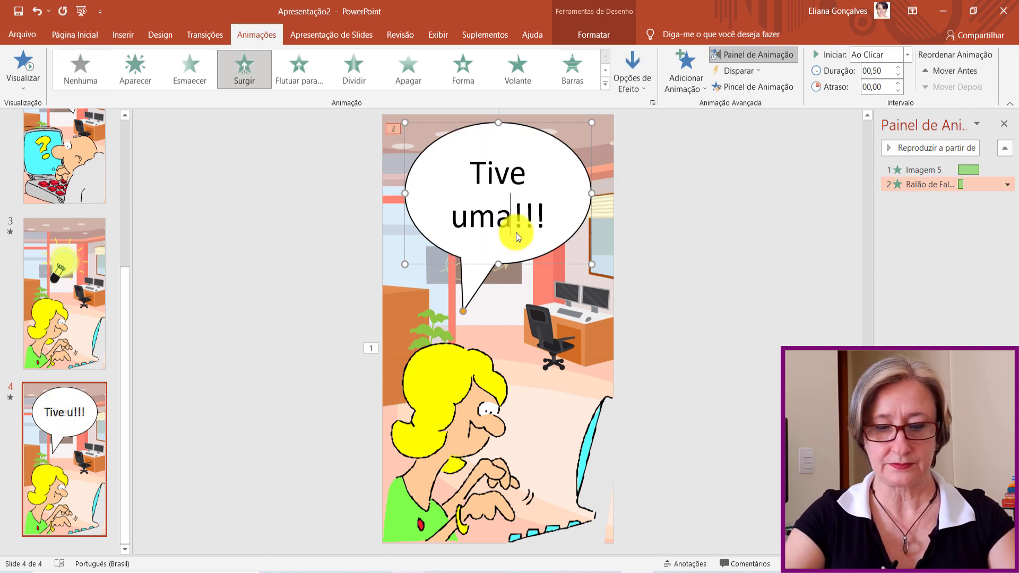
{"action": "type", "text": " ideia"}
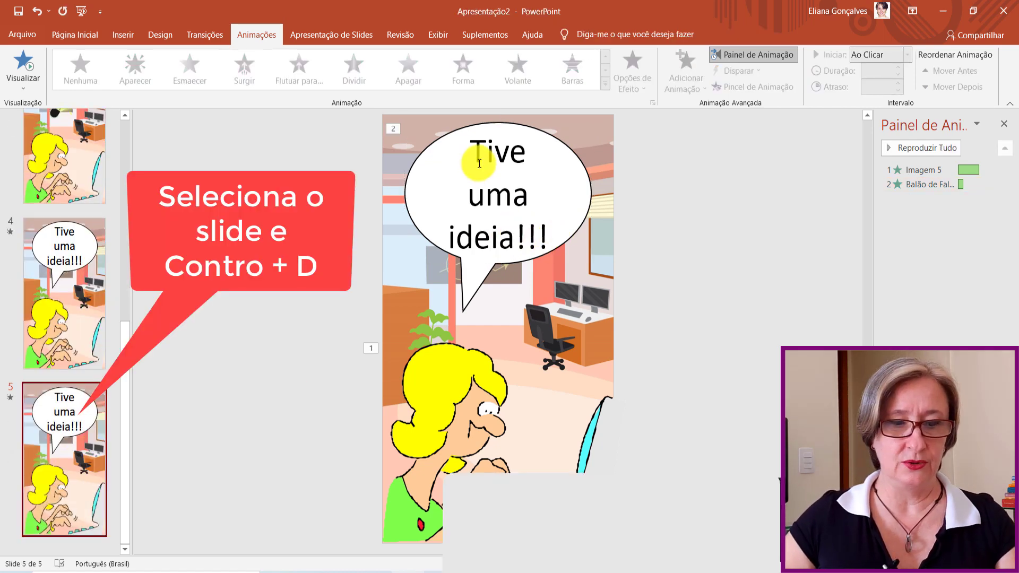
Change the balloon text to 'Agora amo meu PC novamente', widen it, and trim the extra exclamation marks.
{"action": "left_click_drag", "start_coordinate": [476, 152], "coordinate": [530, 226]}
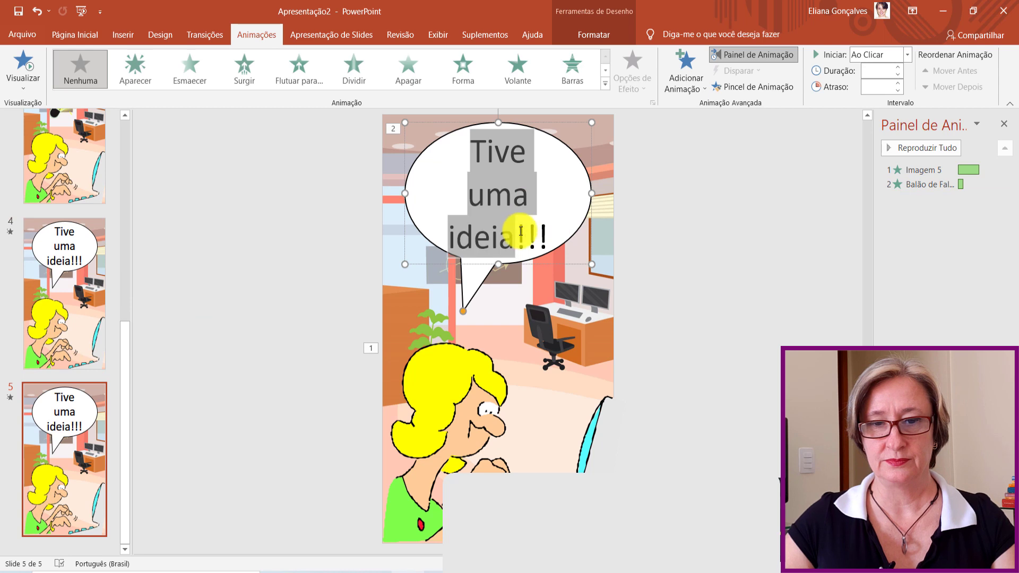
{"action": "type", "text": "Agora "}
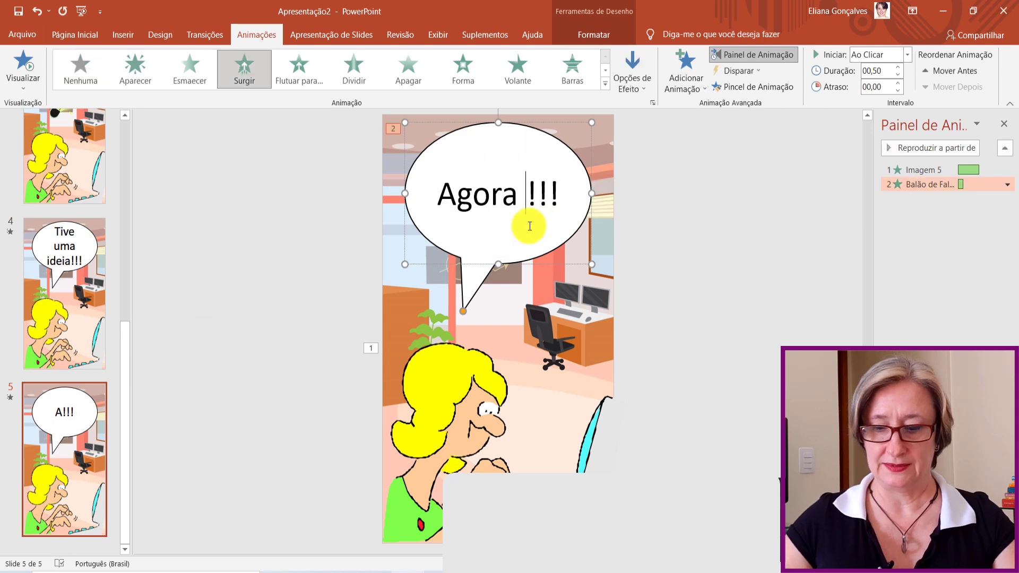
{"action": "type", "text": "amo meu PC novamente"}
{"action": "left_click_drag", "start_coordinate": [591, 264], "coordinate": [637, 324]}
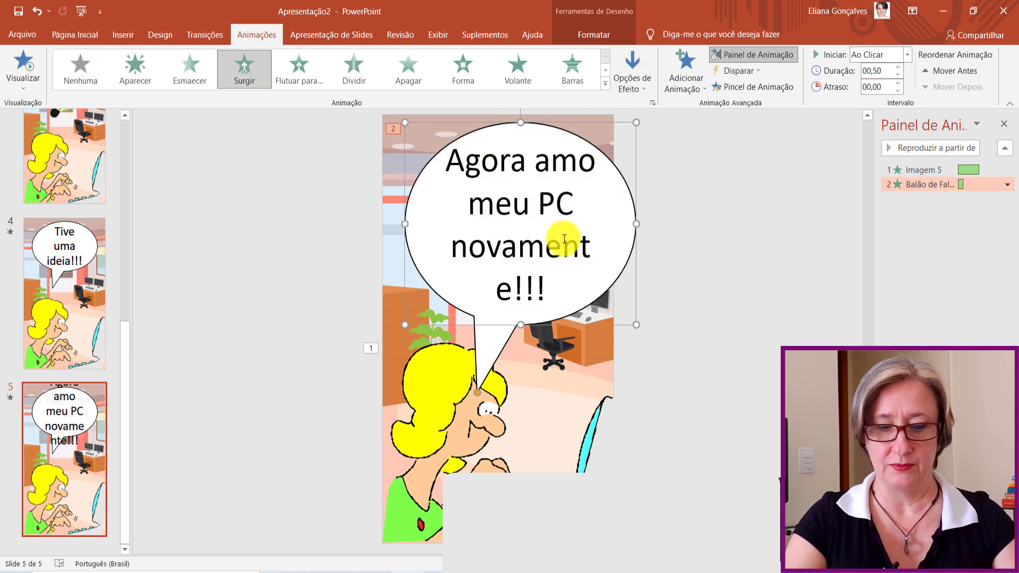
{"action": "left_click_drag", "start_coordinate": [392, 220], "coordinate": [382, 220]}
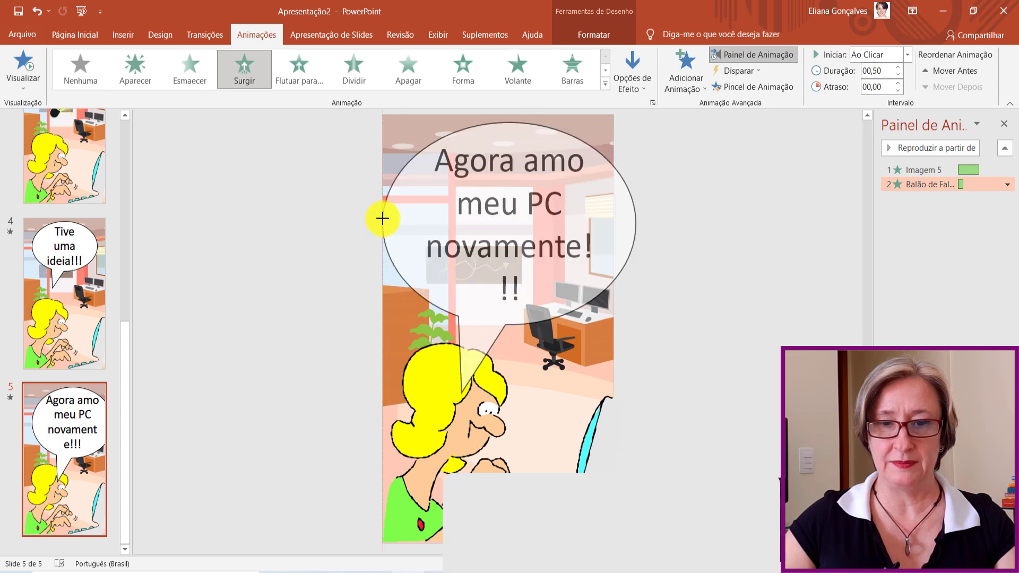
{"action": "key", "text": "BackSpace"}
{"action": "key", "text": "BackSpace"}
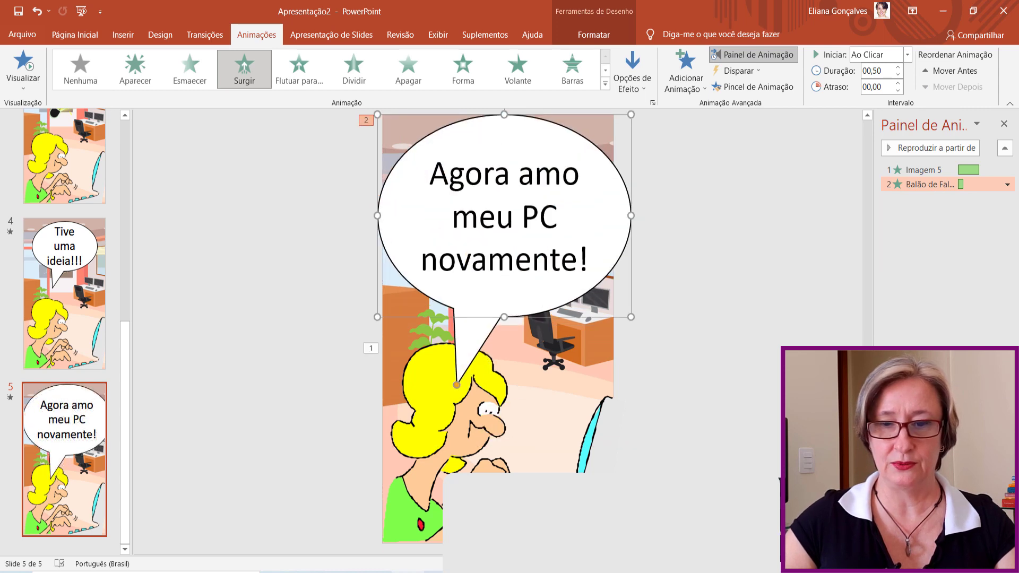
Replace the woman on slide 5 with slide 1's green man hugging a computer.
{"action": "left_click", "coordinate": [482, 467]}
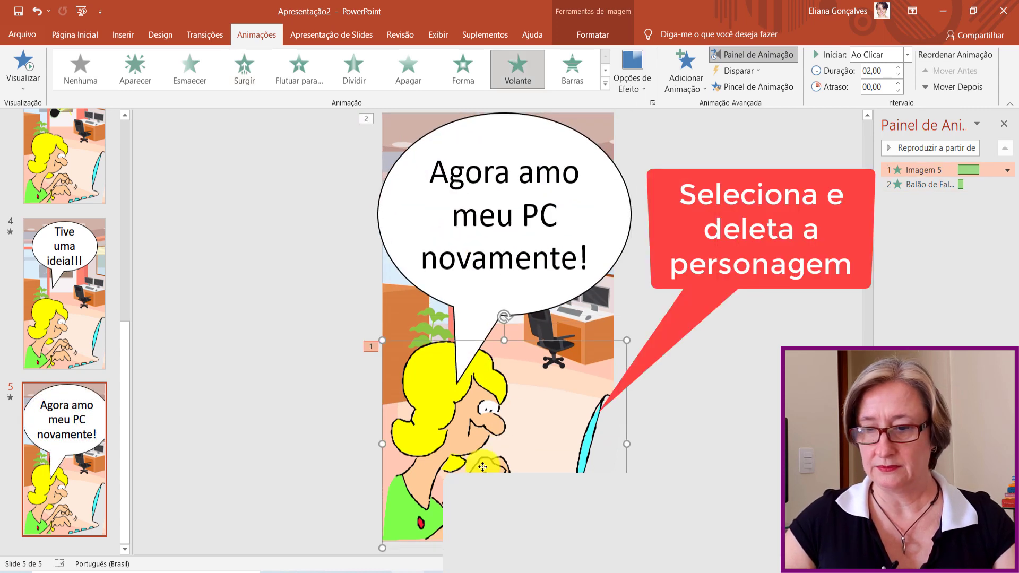
{"action": "key", "text": "Delete"}
{"action": "left_click", "coordinate": [124, 132]}
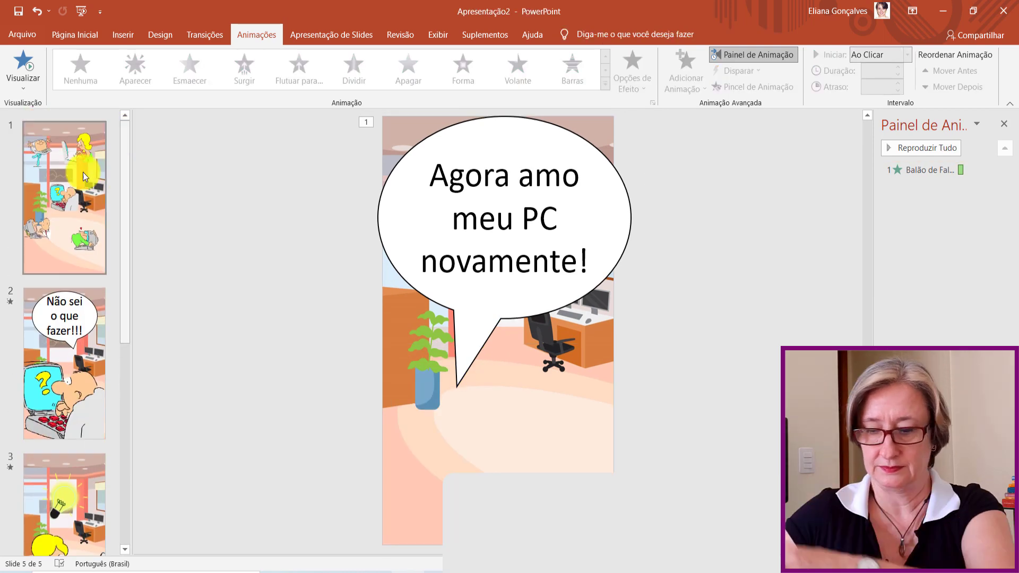
{"action": "left_click", "coordinate": [51, 185]}
{"action": "left_click", "coordinate": [578, 465]}
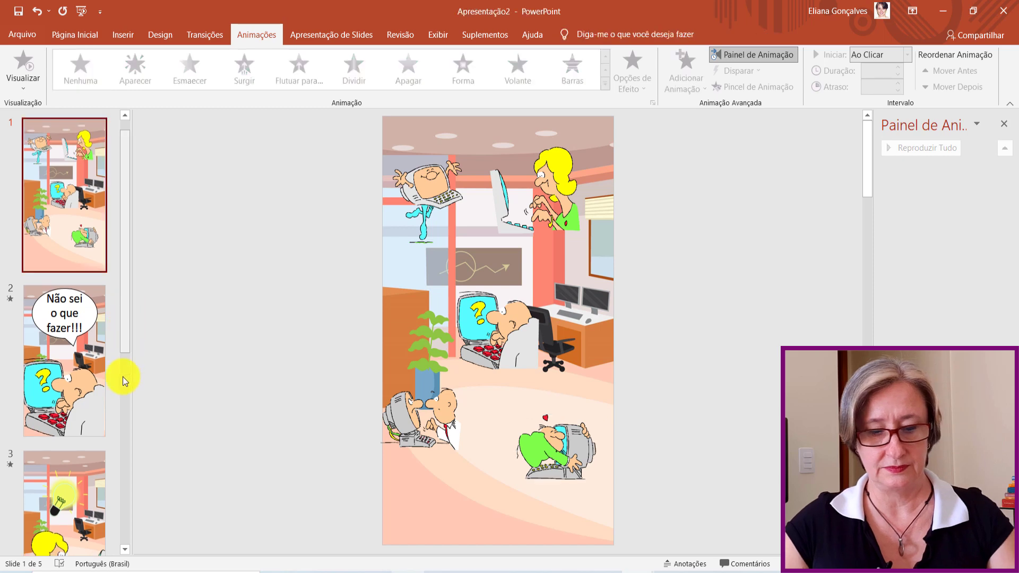
{"action": "scroll", "coordinate": [125, 375], "scroll_direction": "down", "scroll_amount": 5}
{"action": "left_click", "coordinate": [62, 496]}
{"action": "left_click", "coordinate": [244, 412]}
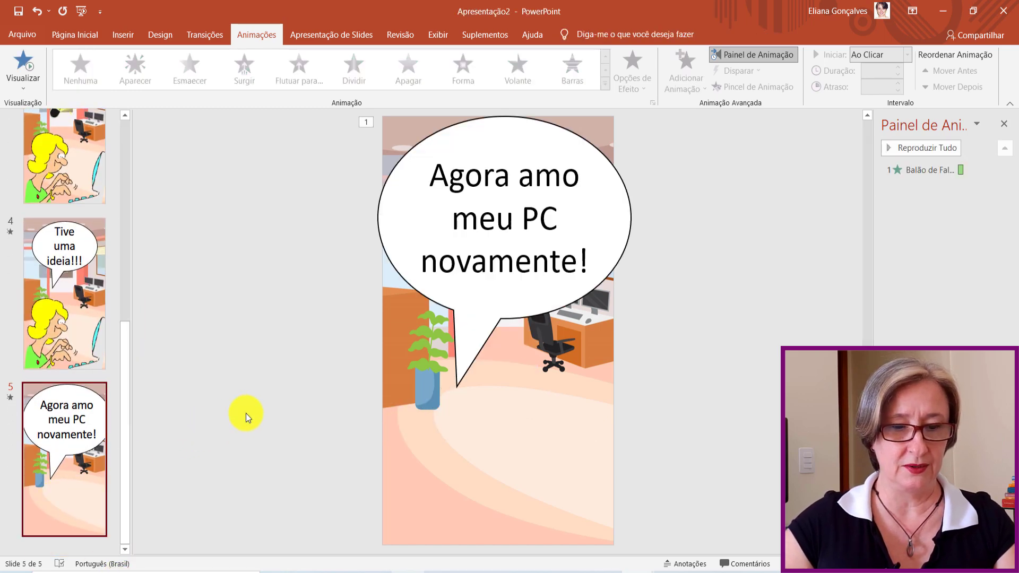
{"action": "key", "text": "ctrl+v"}
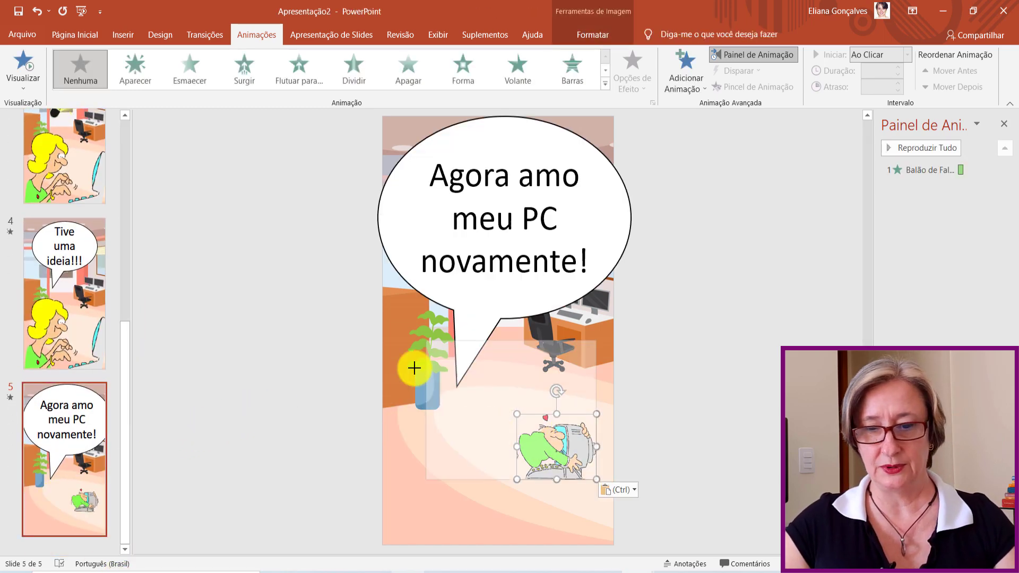
Size the man-at-the-computer picture along the slide bottom and shorten the speech balloon.
{"action": "left_click_drag", "start_coordinate": [515, 412], "coordinate": [409, 364]}
{"action": "left_click_drag", "start_coordinate": [526, 430], "coordinate": [491, 496]}
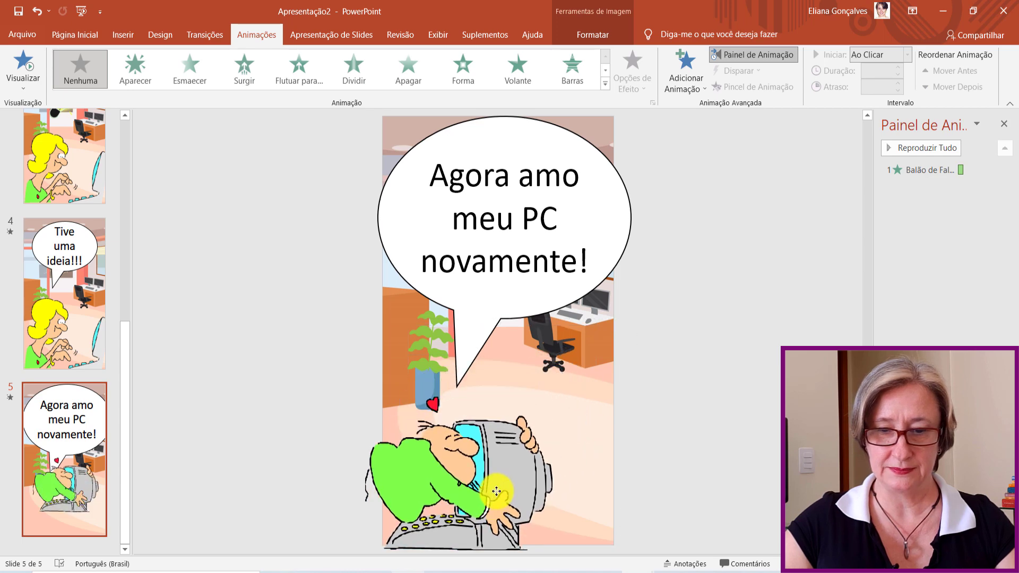
{"action": "left_click_drag", "start_coordinate": [557, 391], "coordinate": [618, 372]}
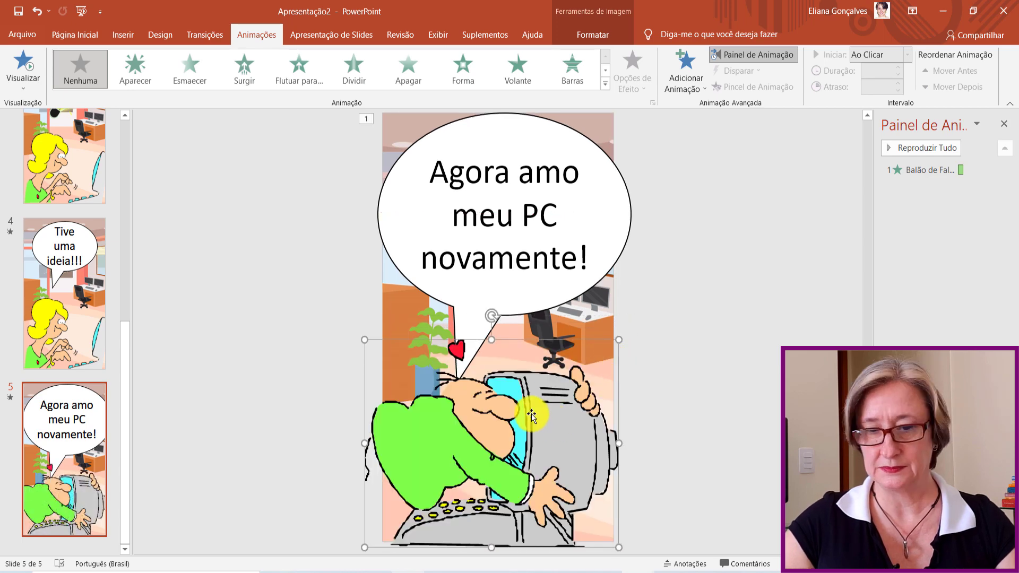
{"action": "left_click", "coordinate": [567, 213]}
{"action": "left_click", "coordinate": [511, 428]}
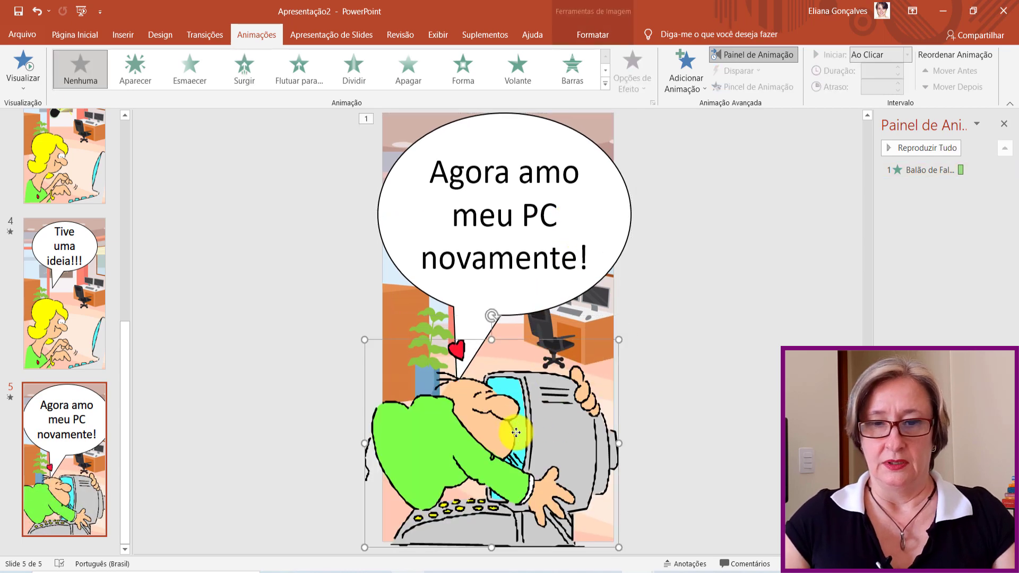
{"action": "left_click_drag", "start_coordinate": [617, 341], "coordinate": [580, 369]}
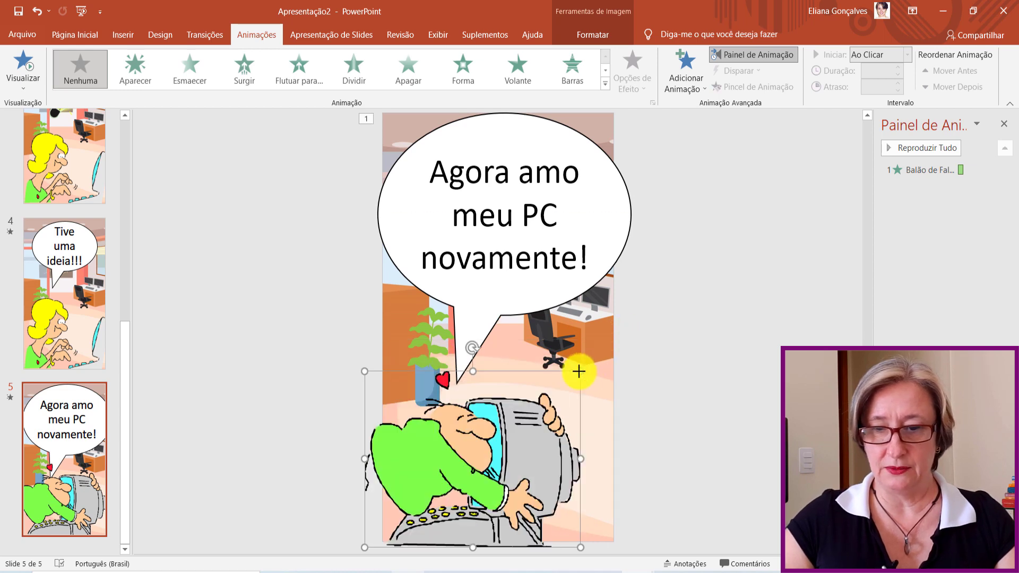
{"action": "left_click_drag", "start_coordinate": [530, 446], "coordinate": [547, 444]}
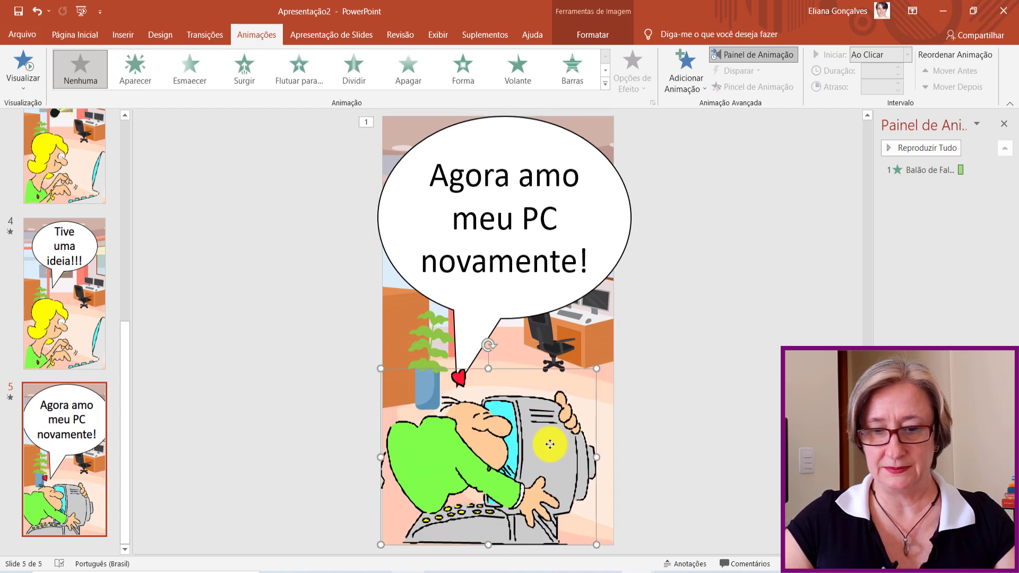
{"action": "left_click", "coordinate": [563, 276]}
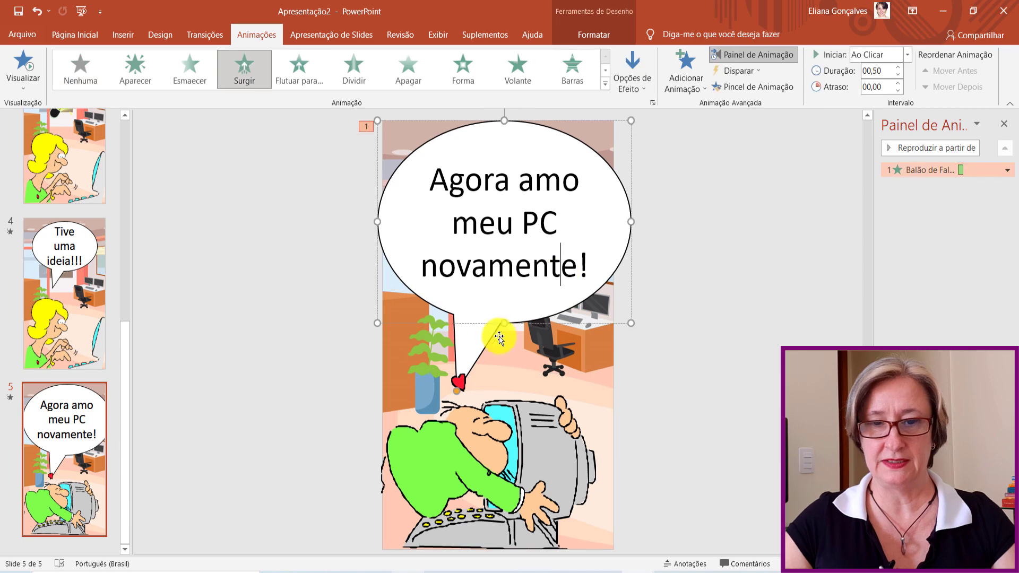
{"action": "left_click_drag", "start_coordinate": [500, 320], "coordinate": [505, 281]}
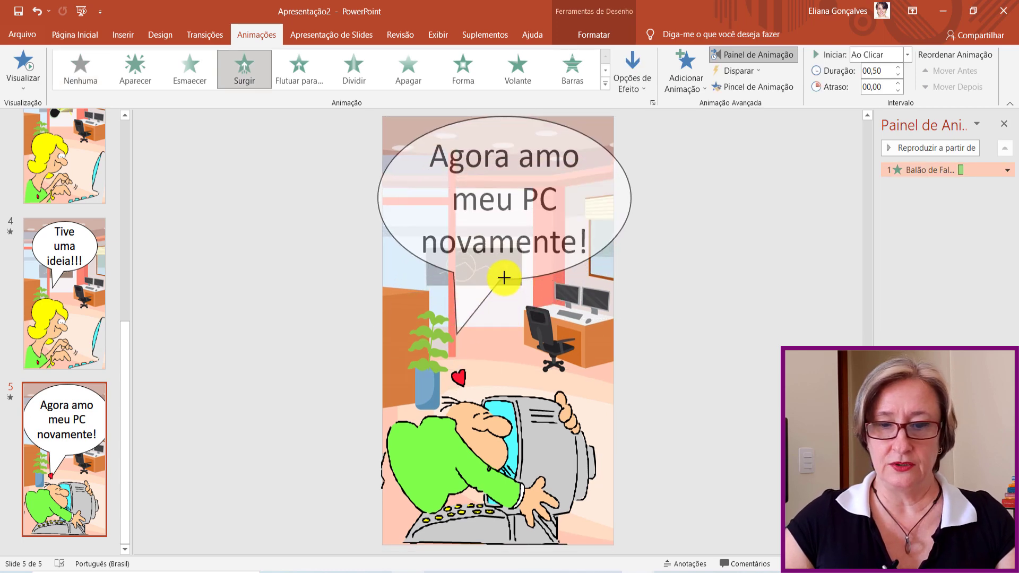
Point the balloon's tail down at the man, then duplicate slide 5 as slide 6.
{"action": "left_click_drag", "start_coordinate": [457, 332], "coordinate": [495, 341]}
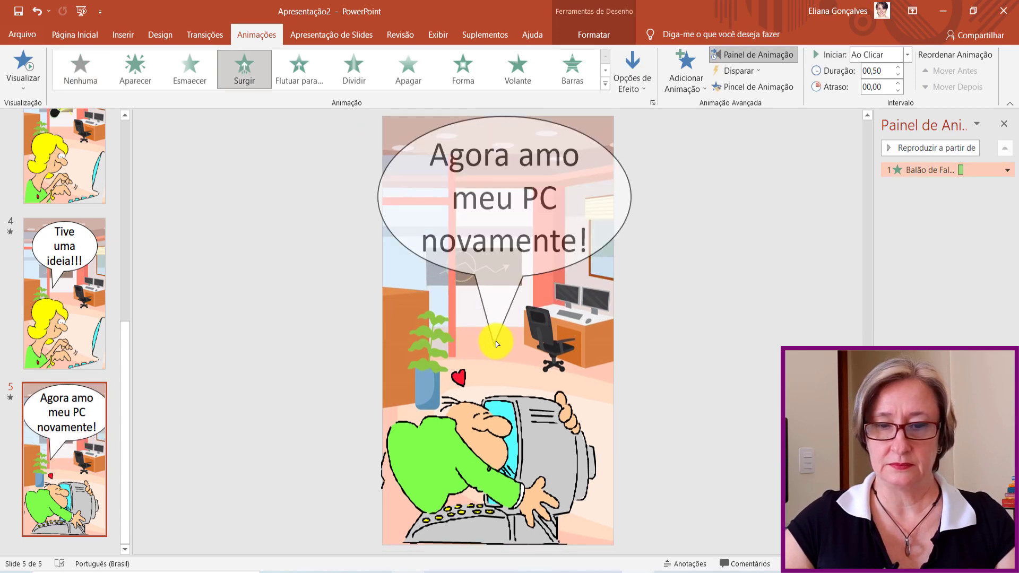
{"action": "left_click", "coordinate": [688, 322]}
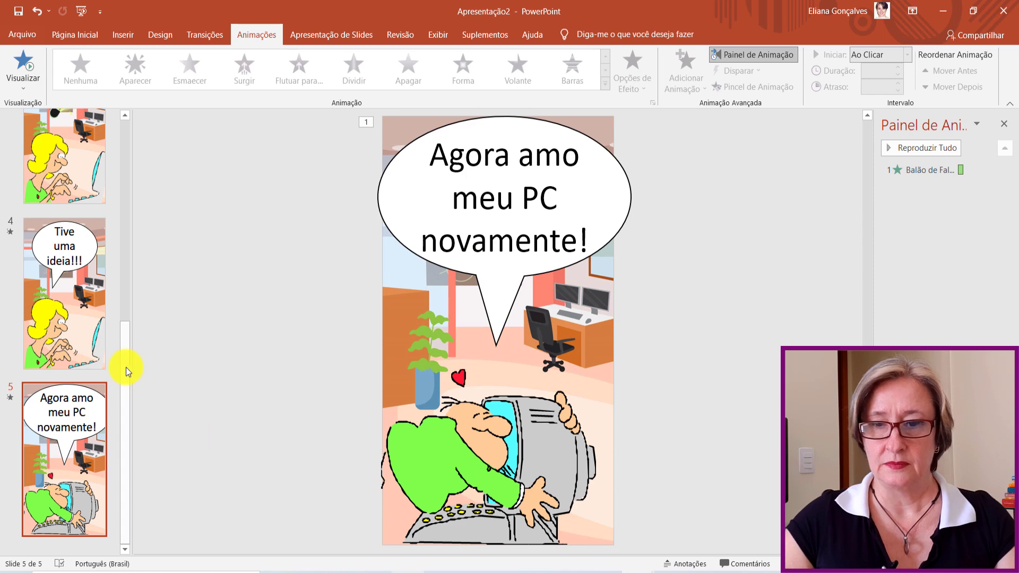
{"action": "left_click_drag", "start_coordinate": [126, 367], "coordinate": [148, 126]}
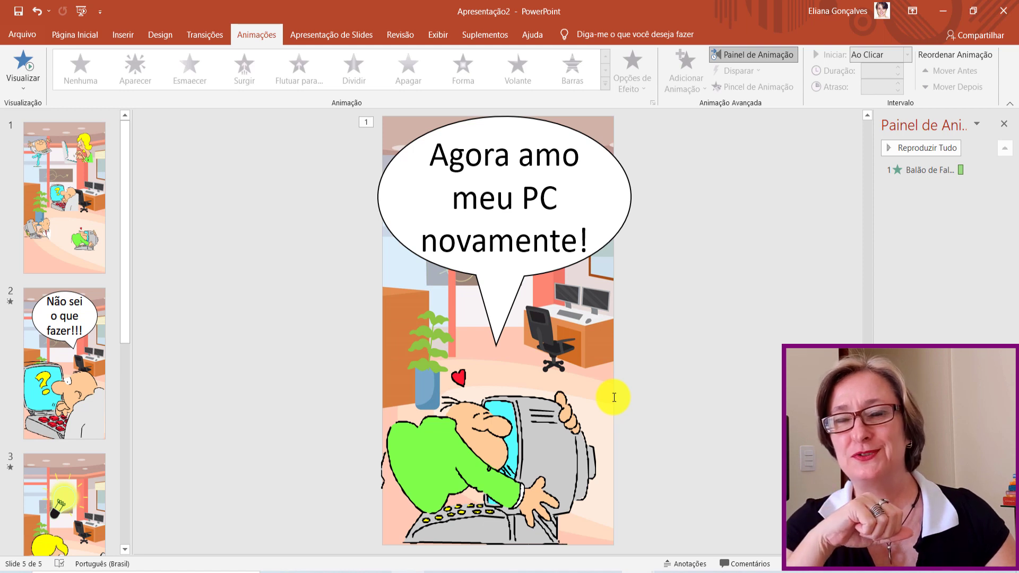
{"action": "scroll", "coordinate": [106, 542], "scroll_direction": "down", "scroll_amount": 5}
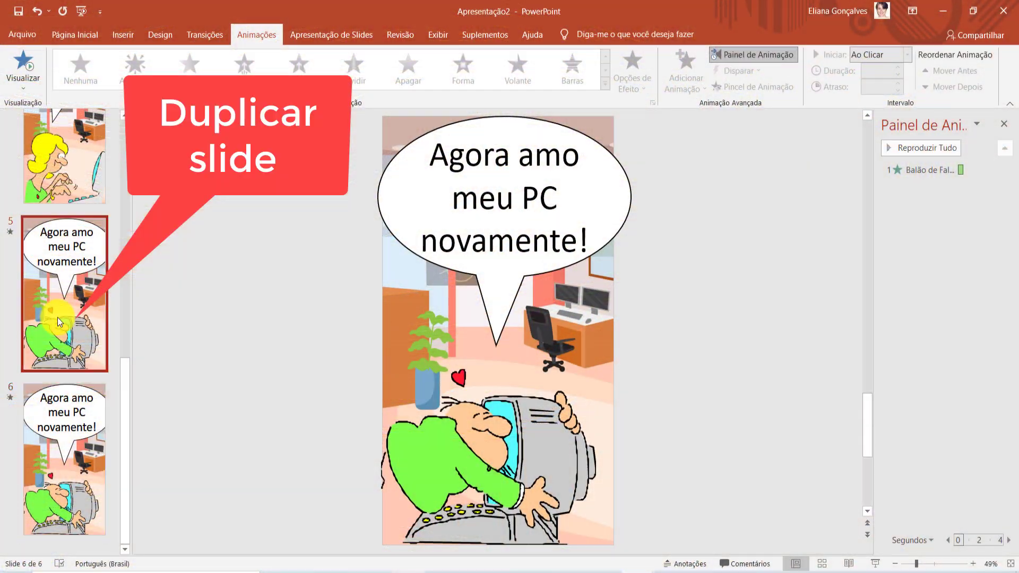
Delete the speech balloon and the man-with-PC picture from slide 6.
{"action": "left_click", "coordinate": [58, 317]}
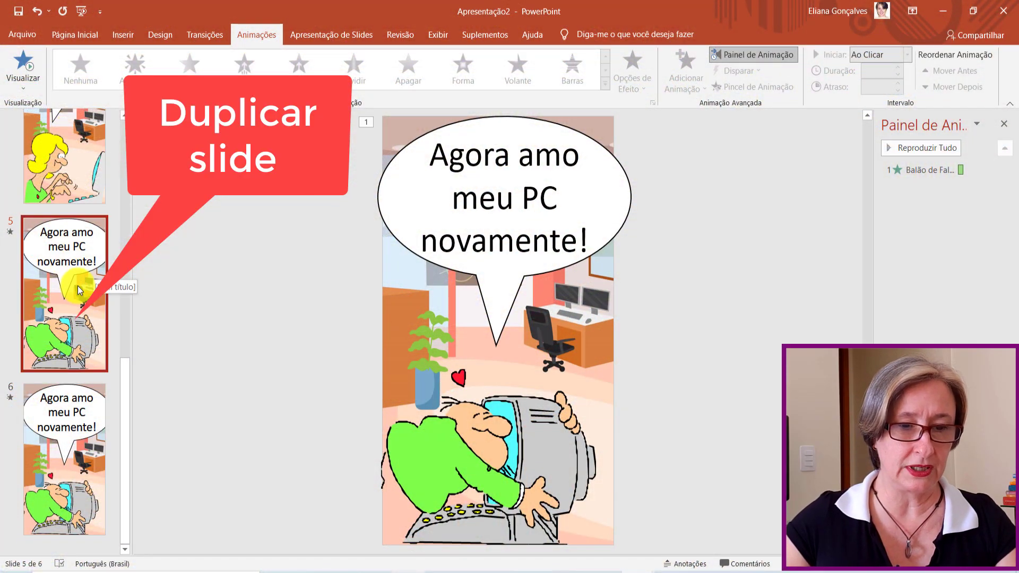
{"action": "left_click", "coordinate": [62, 441]}
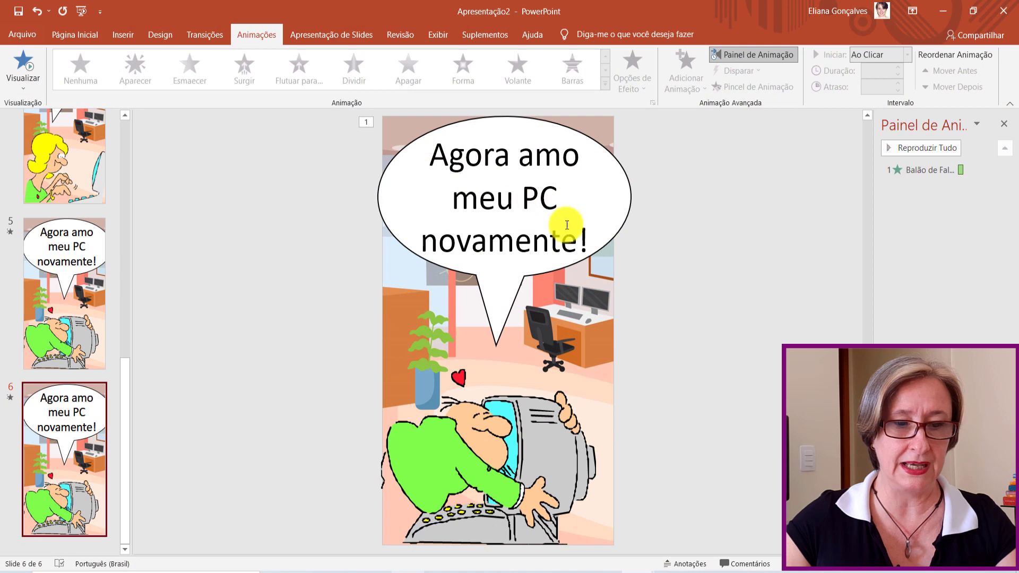
{"action": "left_click", "coordinate": [607, 242]}
{"action": "key", "text": "Delete"}
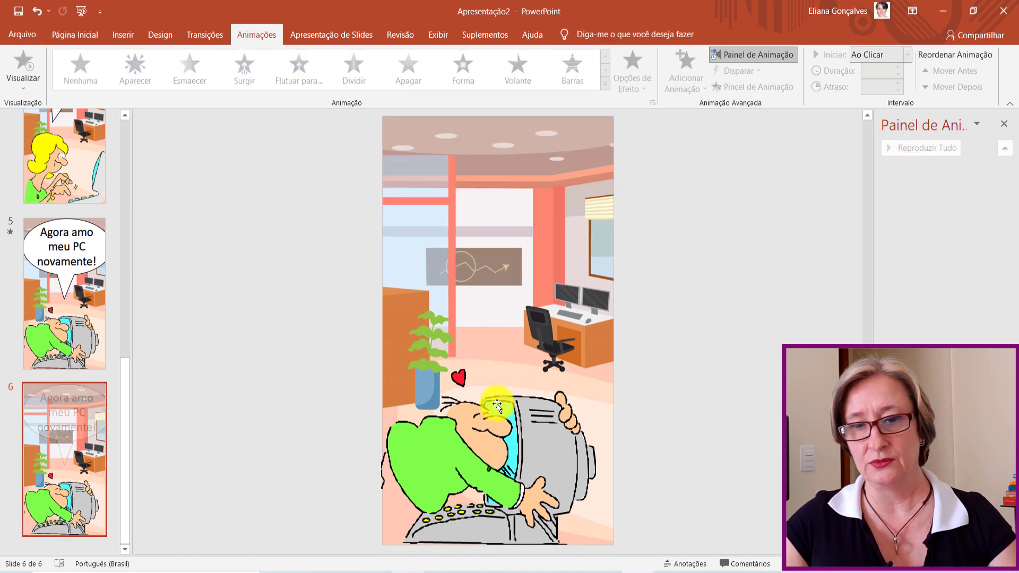
{"action": "left_click", "coordinate": [478, 451]}
{"action": "key", "text": "Delete"}
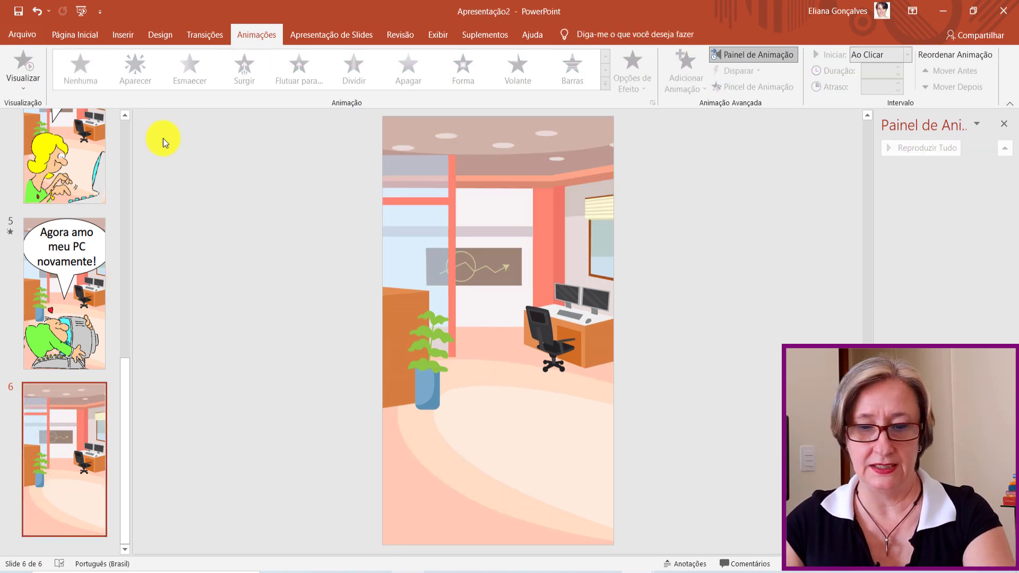
Insert first-style WordArt reading 'INSCREVA-SE' on slide 6.
{"action": "left_click", "coordinate": [127, 34]}
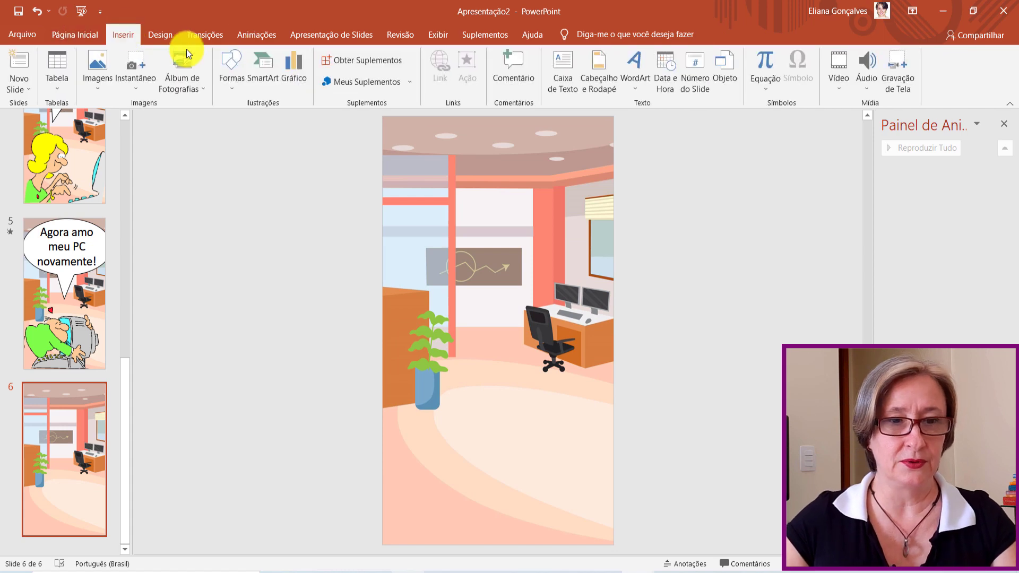
{"action": "left_click", "coordinate": [638, 83]}
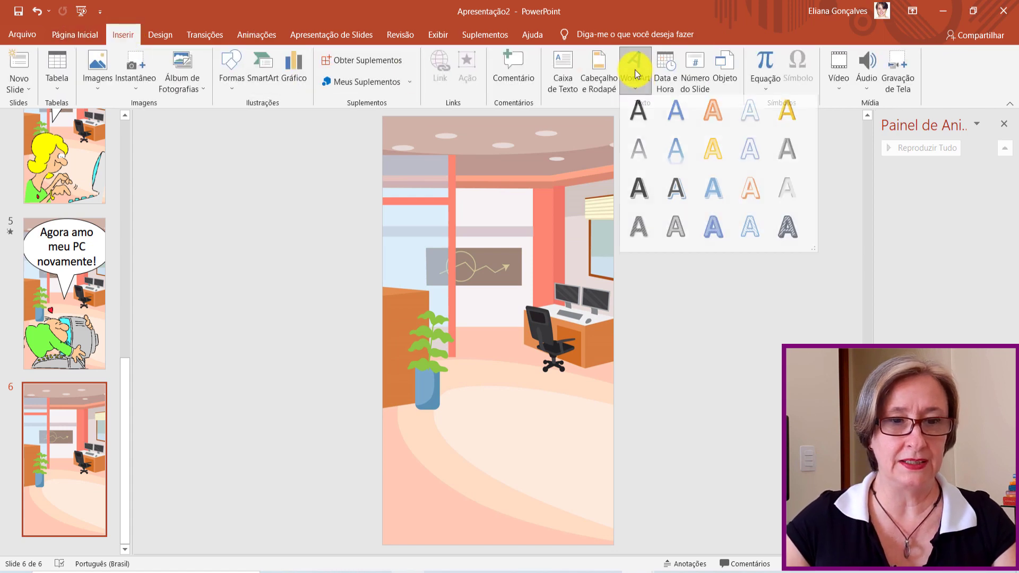
{"action": "left_click", "coordinate": [642, 113]}
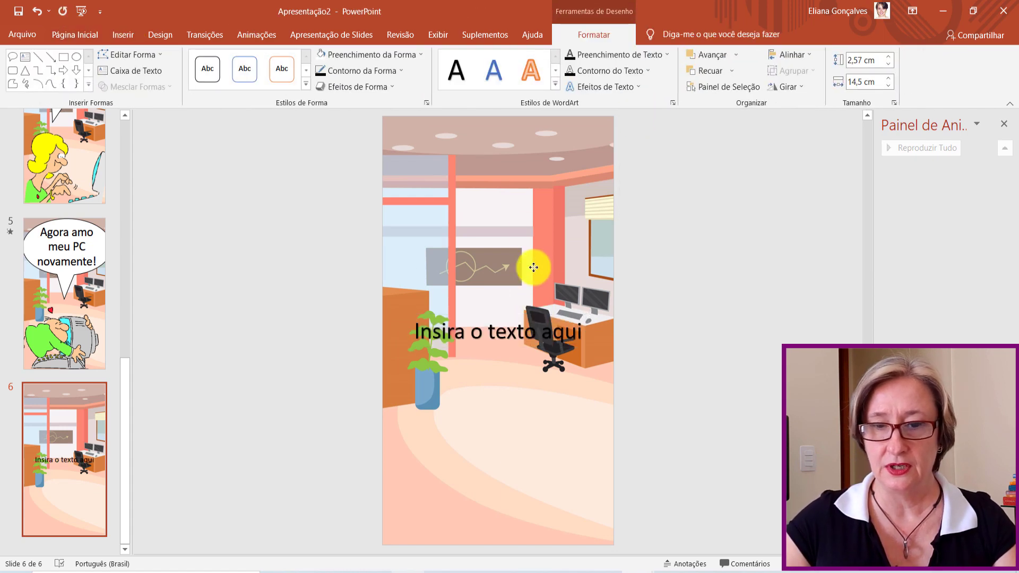
{"action": "left_click_drag", "start_coordinate": [534, 317], "coordinate": [533, 149]}
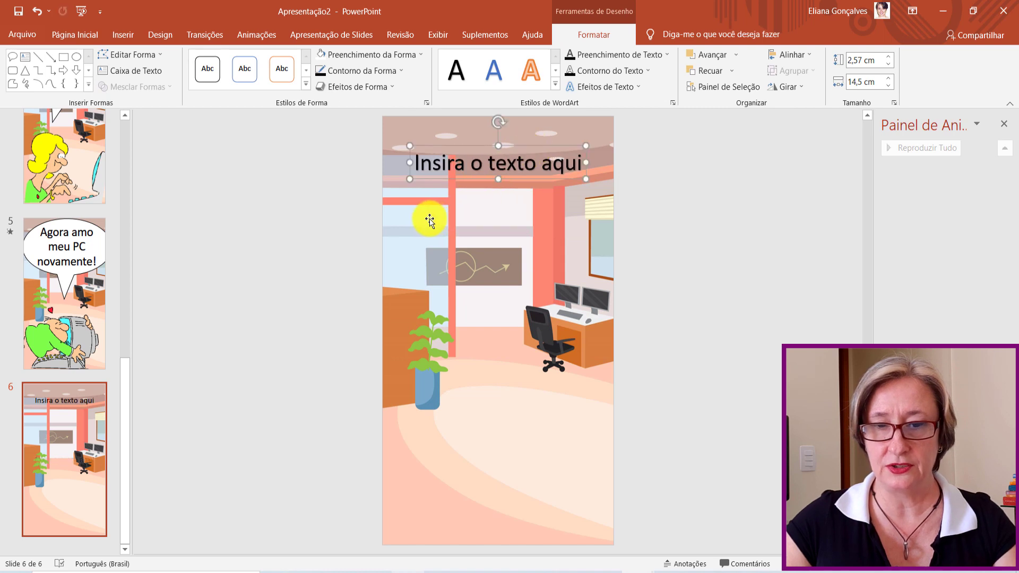
{"action": "type", "text": "INSCRE"}
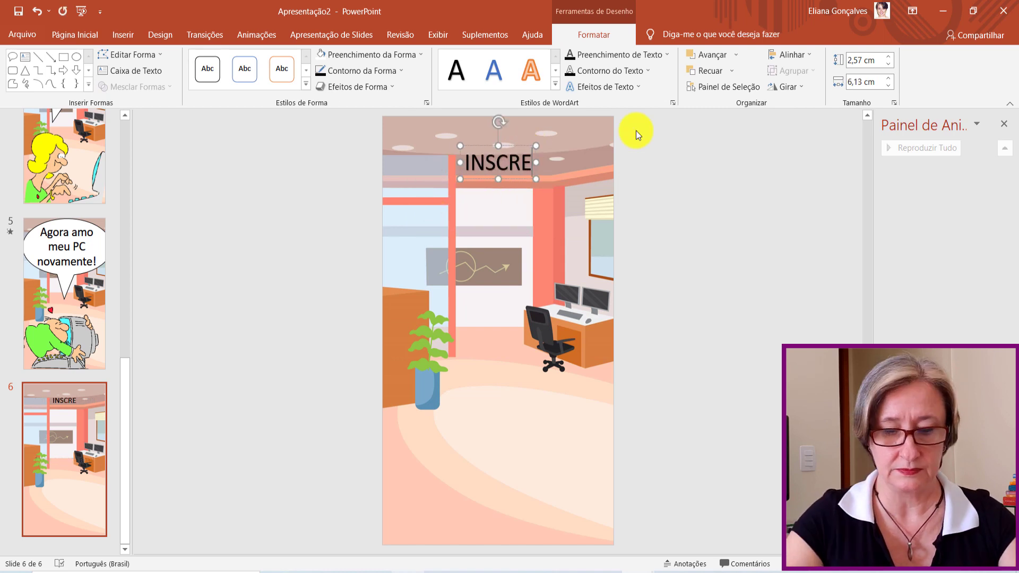
{"action": "type", "text": "VA-SE"}
Make INSCREVA-SE red, bold and 90 pt, then move it near the slide bottom.
{"action": "left_click_drag", "start_coordinate": [437, 159], "coordinate": [602, 161]}
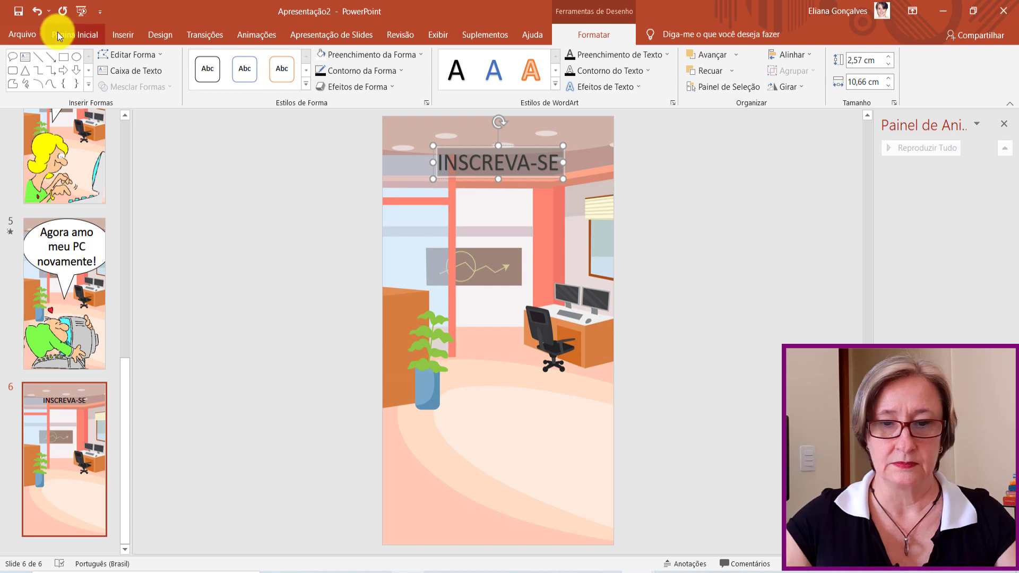
{"action": "left_click", "coordinate": [63, 35]}
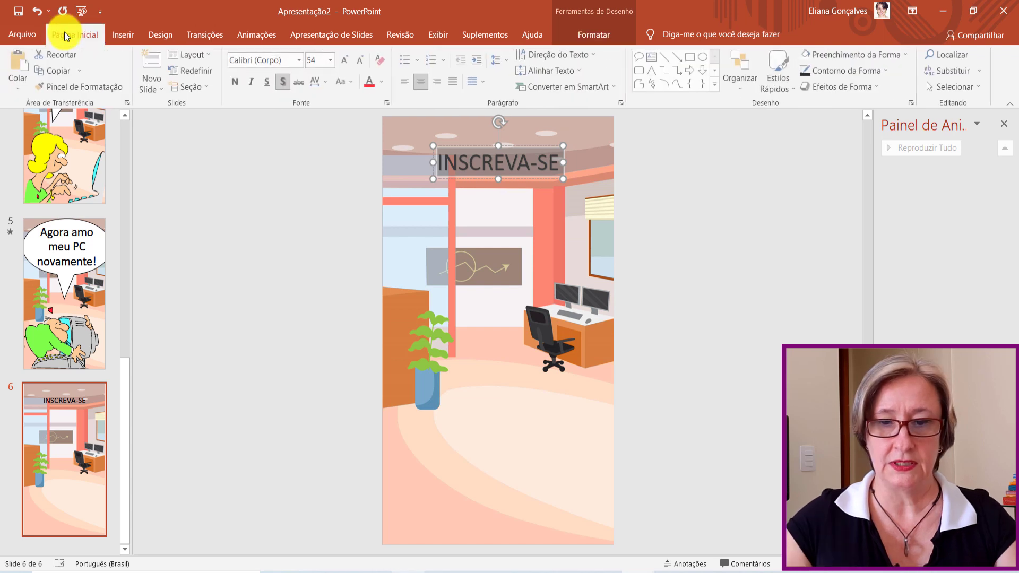
{"action": "left_click", "coordinate": [371, 82]}
{"action": "left_click", "coordinate": [243, 84]}
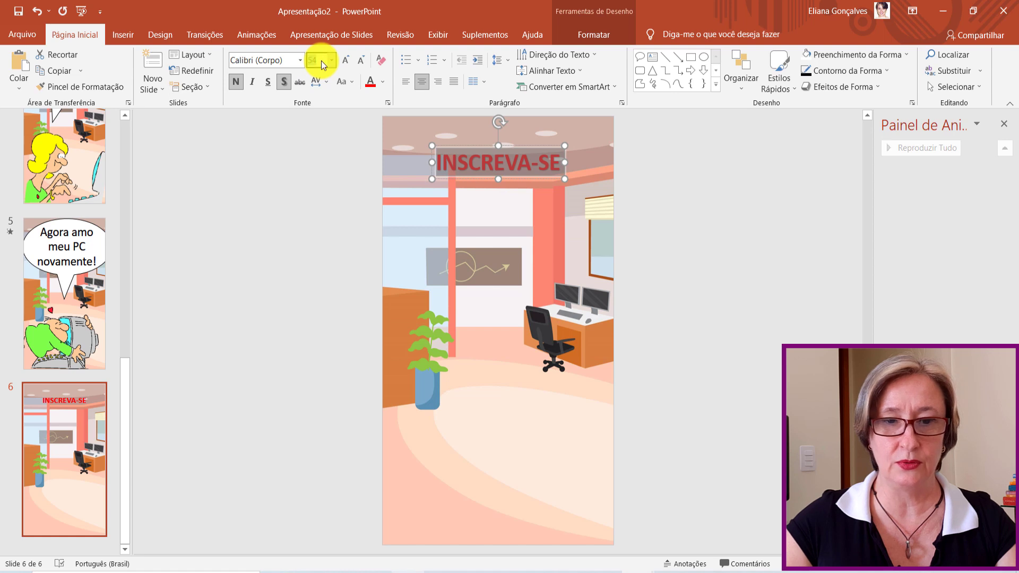
{"action": "type", "text": "90"}
{"action": "key", "text": "Return"}
{"action": "left_click_drag", "start_coordinate": [463, 141], "coordinate": [463, 447]}
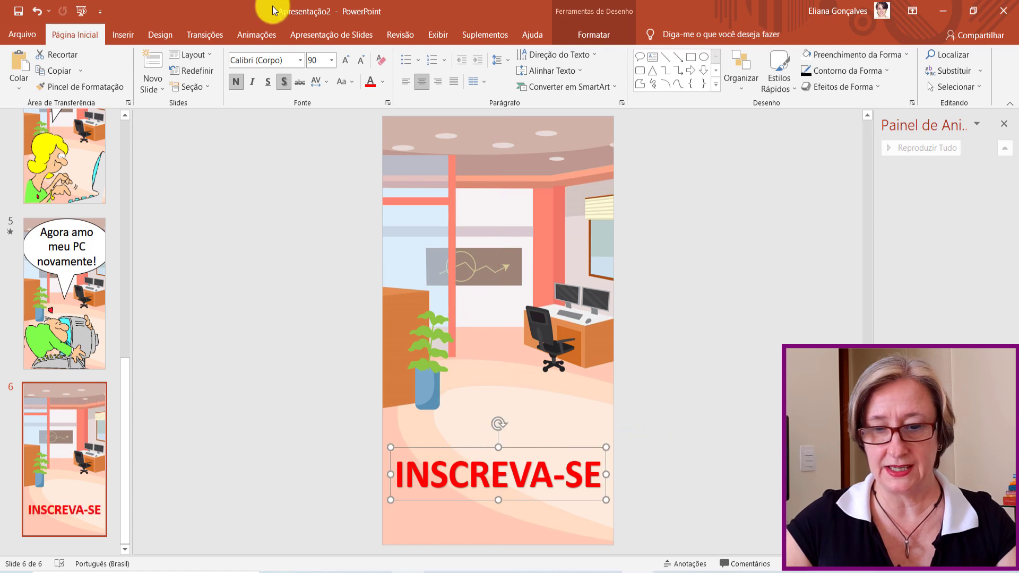
Apply the Girar exit animation to INSCREVA-SE, set to play the Sinos sound.
{"action": "left_click", "coordinate": [253, 34]}
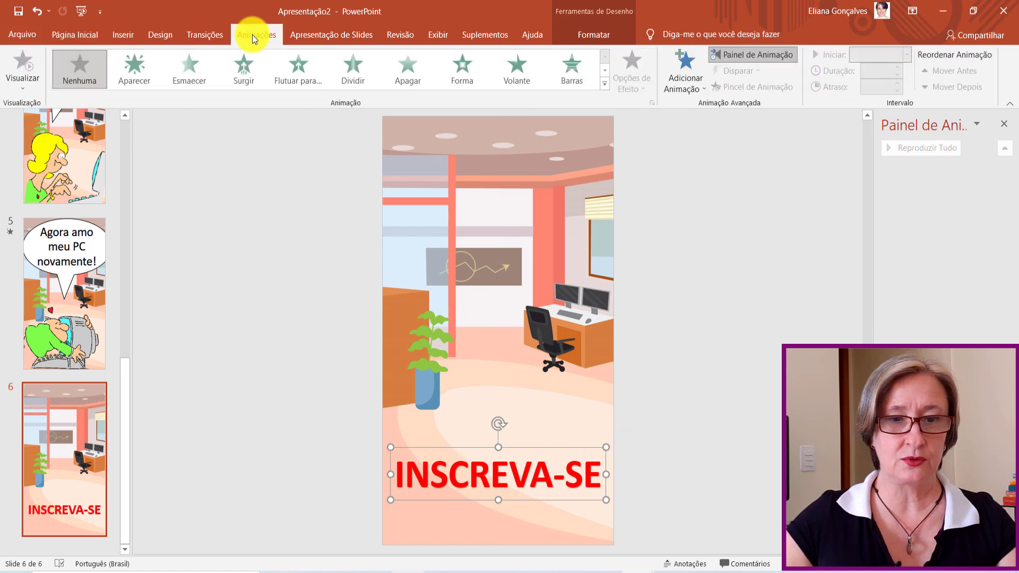
{"action": "left_click", "coordinate": [274, 53]}
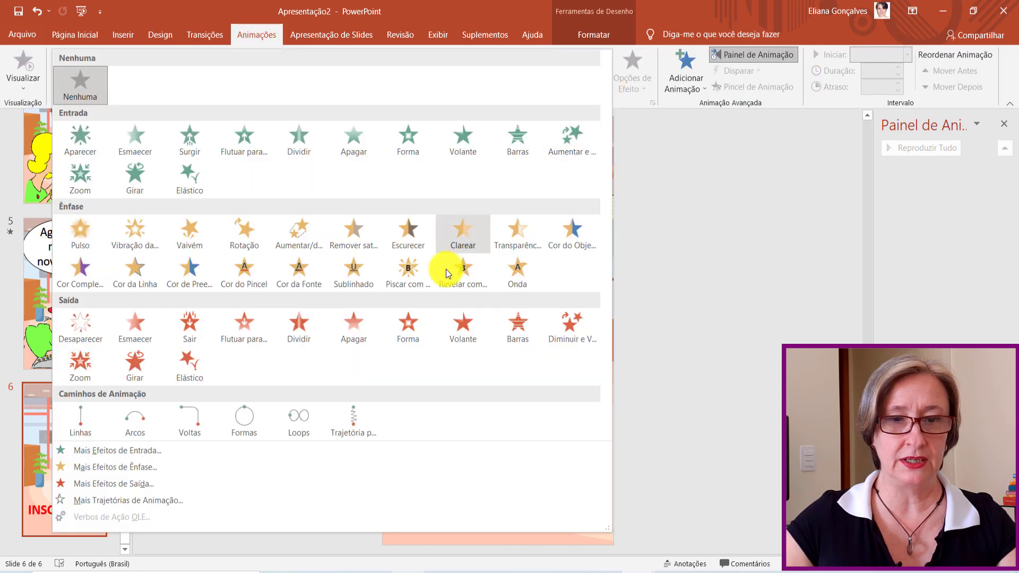
{"action": "left_click", "coordinate": [128, 364]}
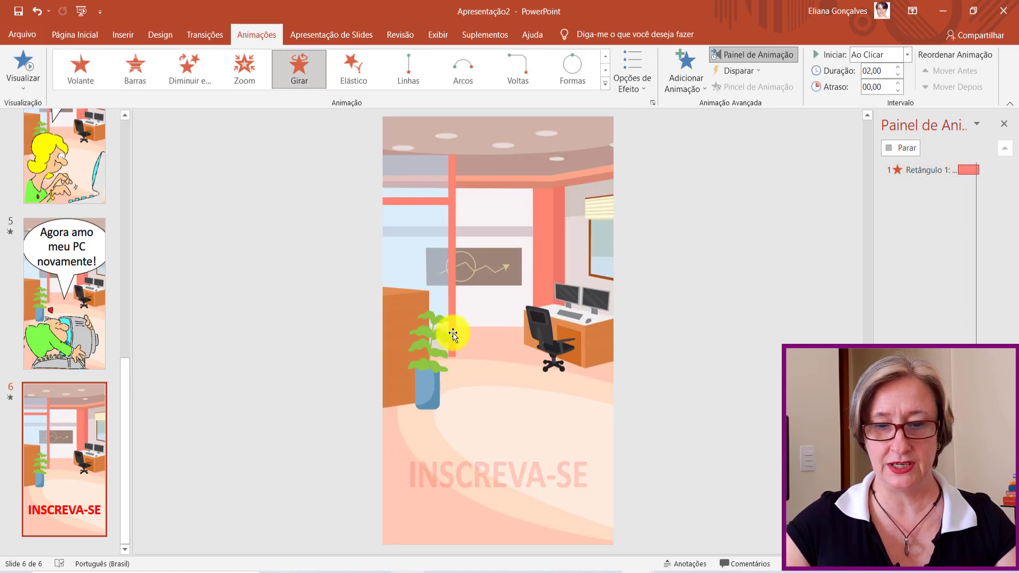
{"action": "left_click", "coordinate": [1007, 170]}
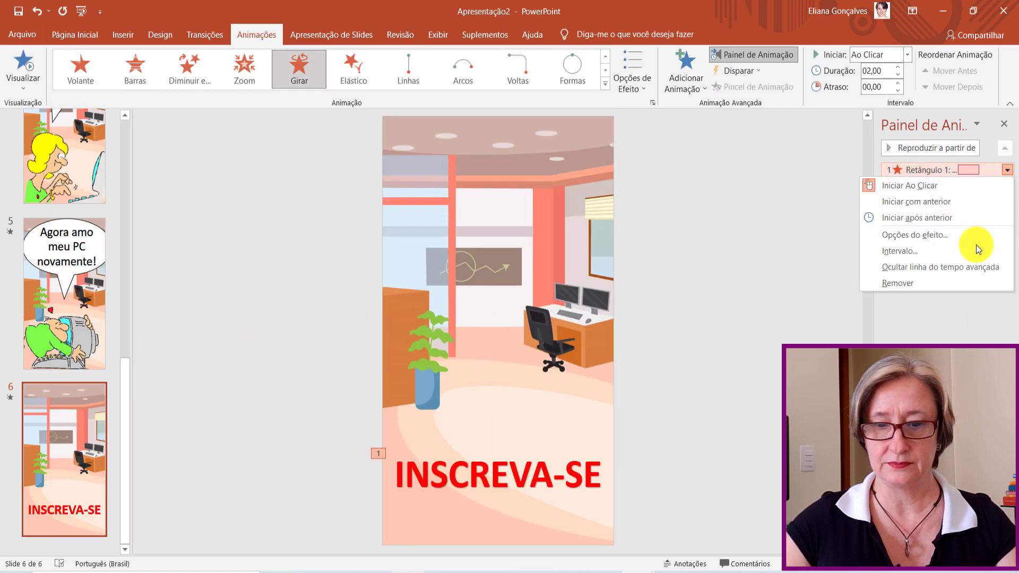
{"action": "left_click", "coordinate": [930, 235]}
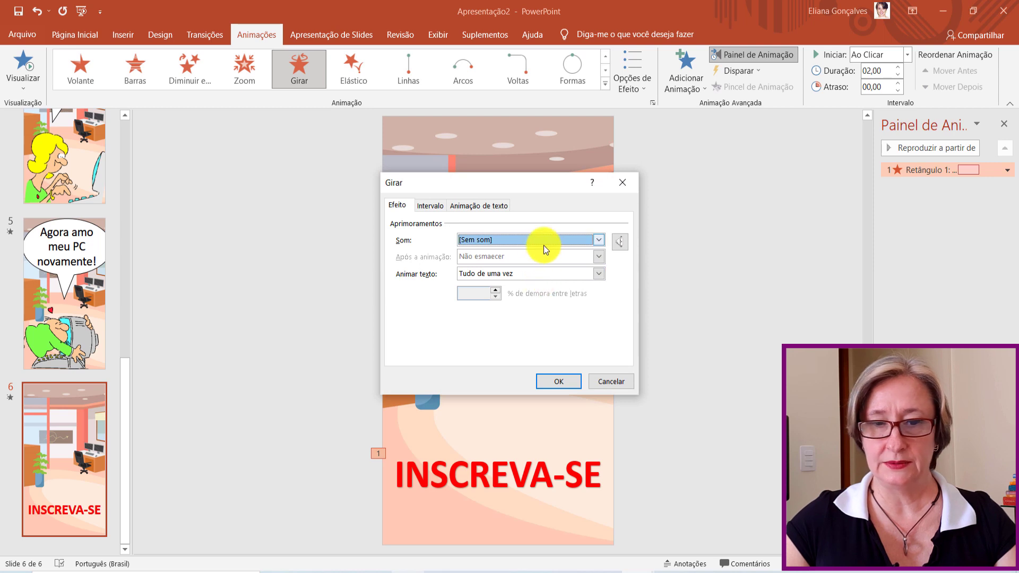
{"action": "left_click", "coordinate": [599, 241]}
{"action": "left_click", "coordinate": [526, 285]}
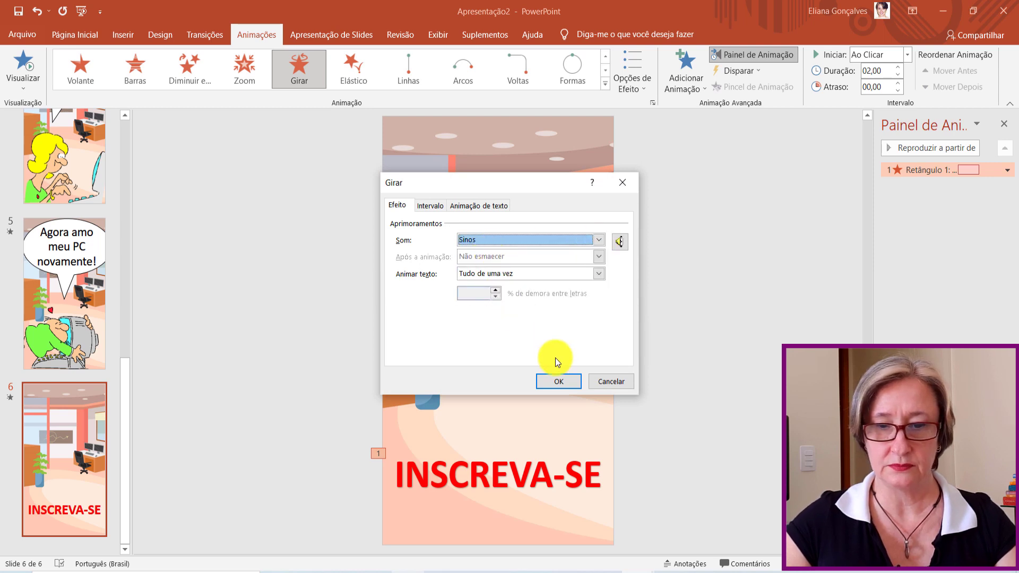
{"action": "left_click", "coordinate": [555, 381]}
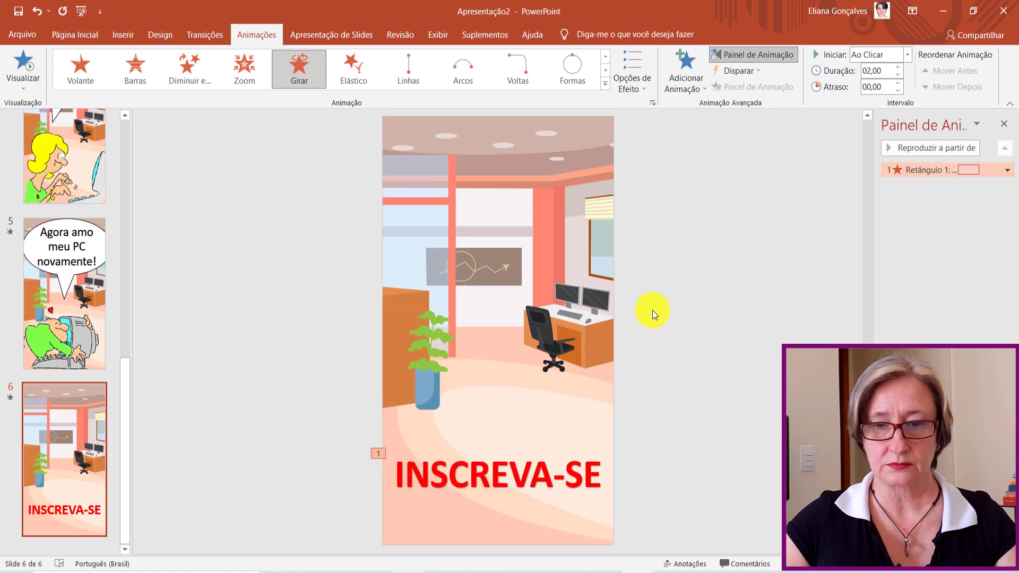
{"action": "scroll", "coordinate": [218, 275], "scroll_direction": "up", "scroll_amount": 4}
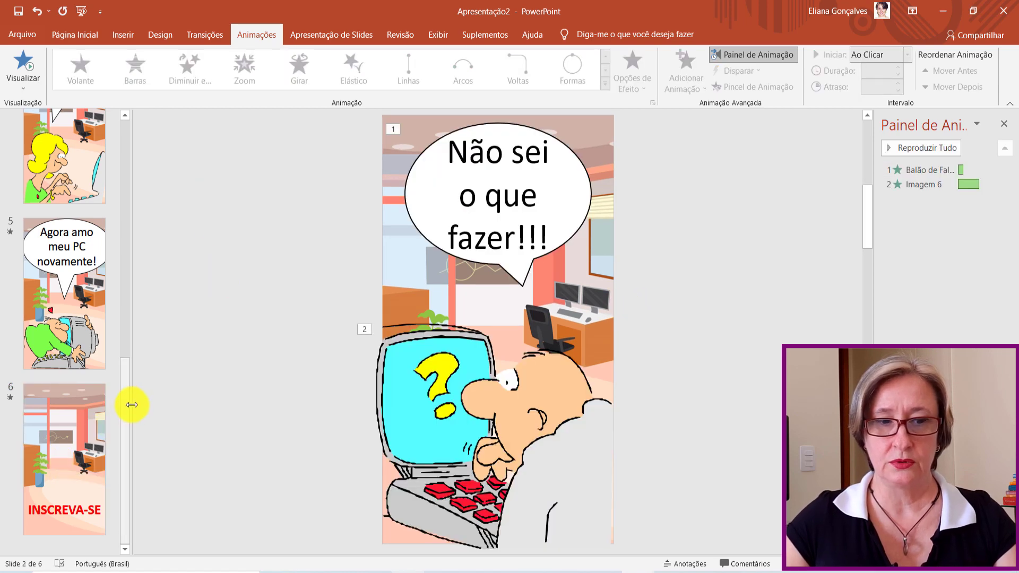
Delete the opening office-scene slide, leaving a five-slide deck.
{"action": "mouse_move", "coordinate": [127, 400]}
{"action": "left_mouse_down"}
{"action": "mouse_move", "coordinate": [158, 224]}
{"action": "mouse_move", "coordinate": [158, 127]}
{"action": "left_mouse_up"}
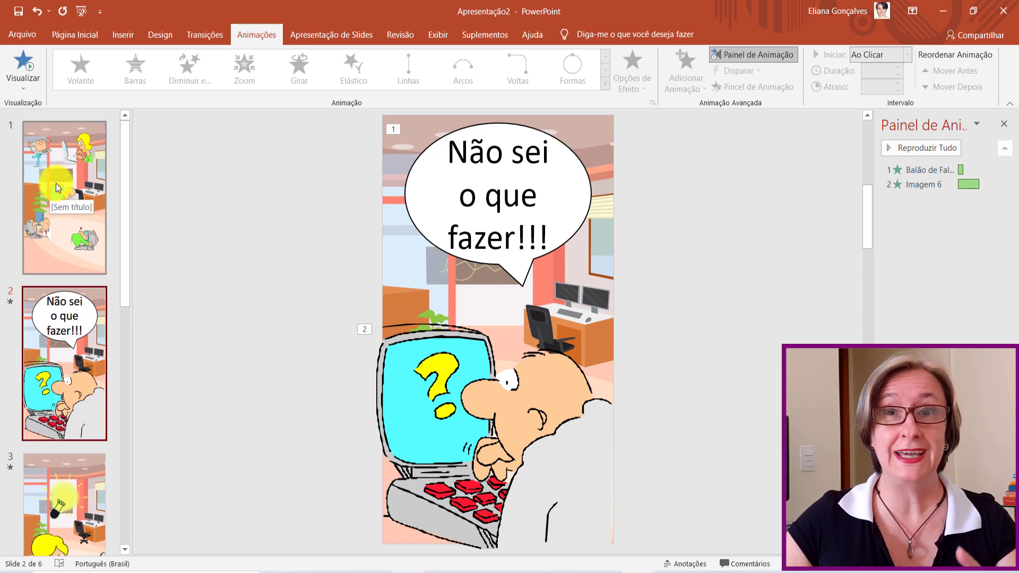
{"action": "left_click", "coordinate": [56, 146]}
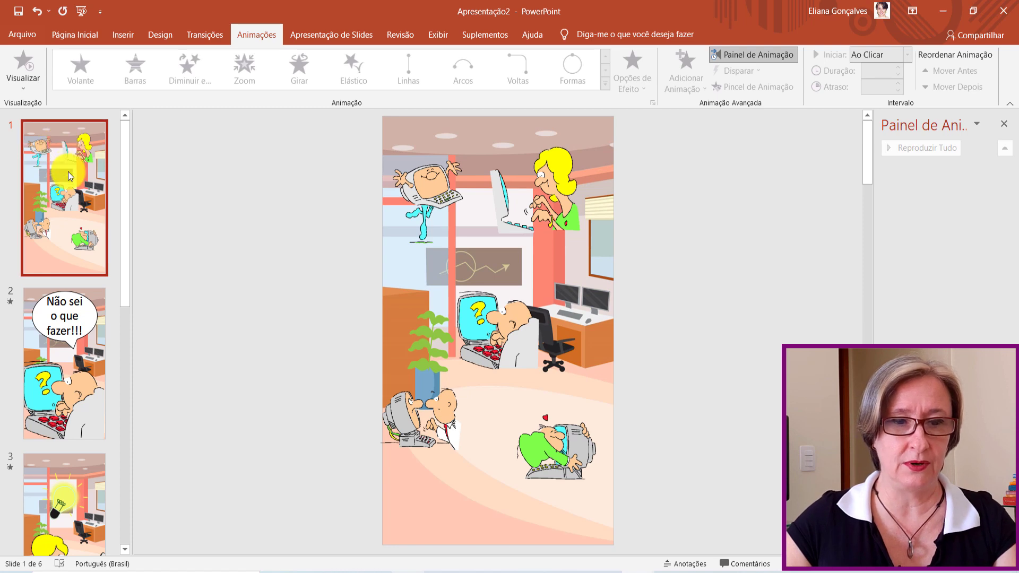
{"action": "key", "text": "Delete"}
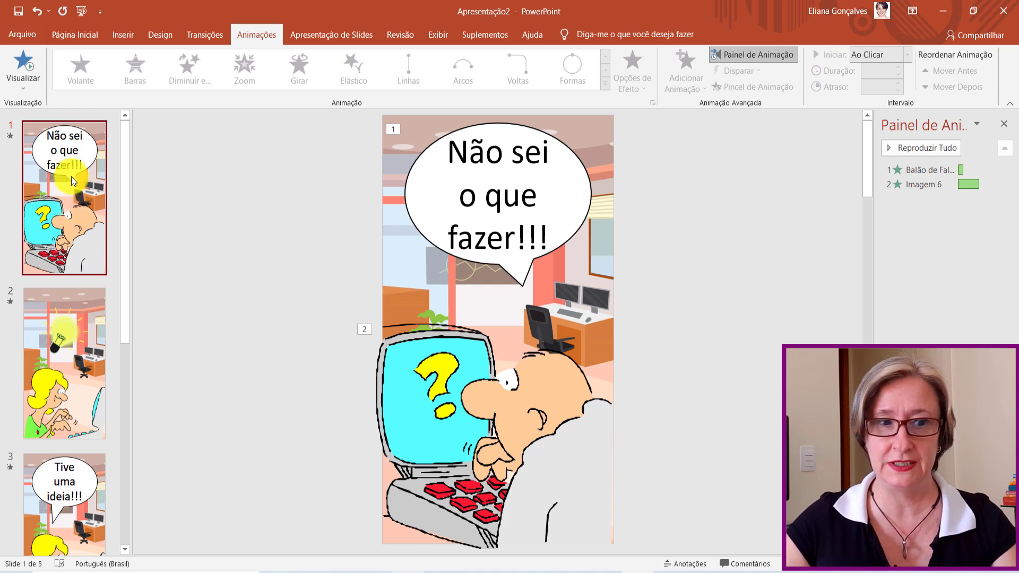
Insert the Base Para Edição Rock 1 audio file from the computer onto slide 1.
{"action": "left_click", "coordinate": [122, 36]}
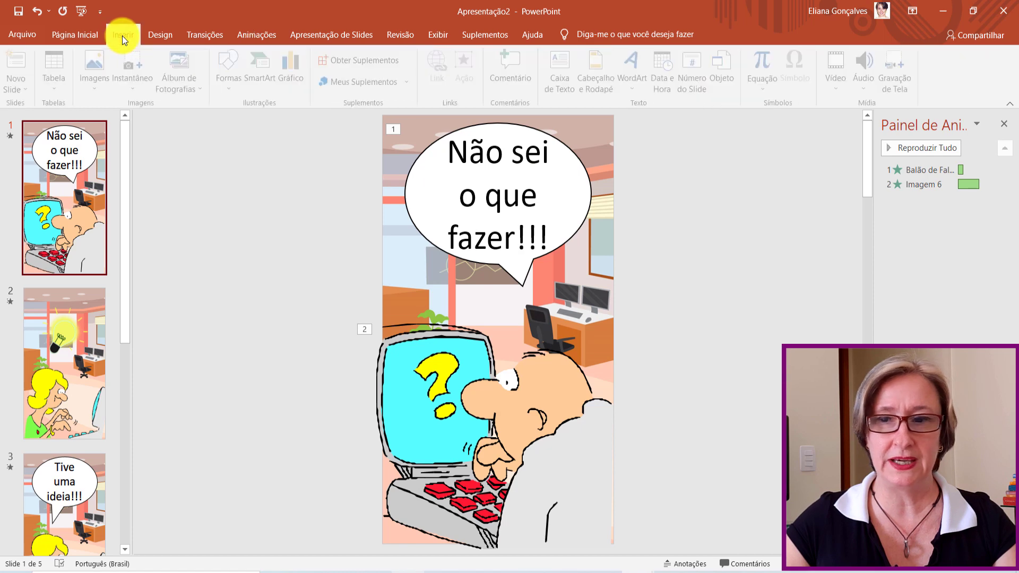
{"action": "left_click", "coordinate": [870, 77]}
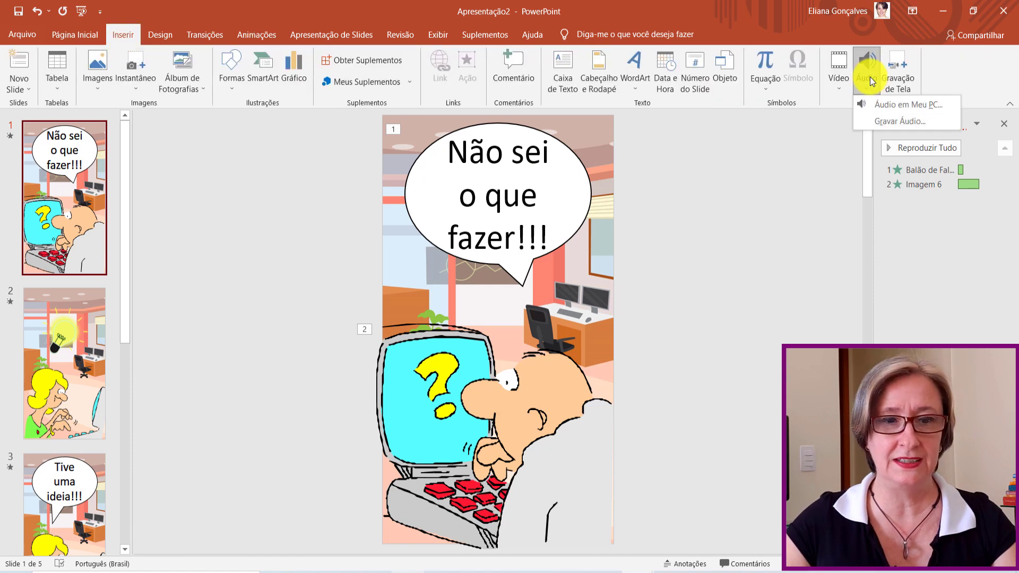
{"action": "left_click", "coordinate": [888, 106]}
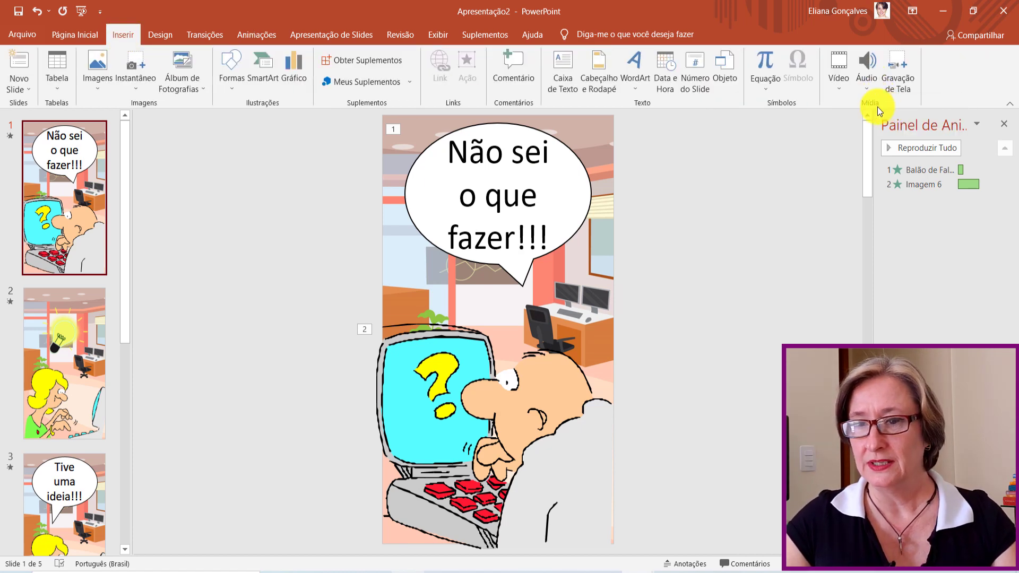
{"action": "double_click", "coordinate": [185, 138]}
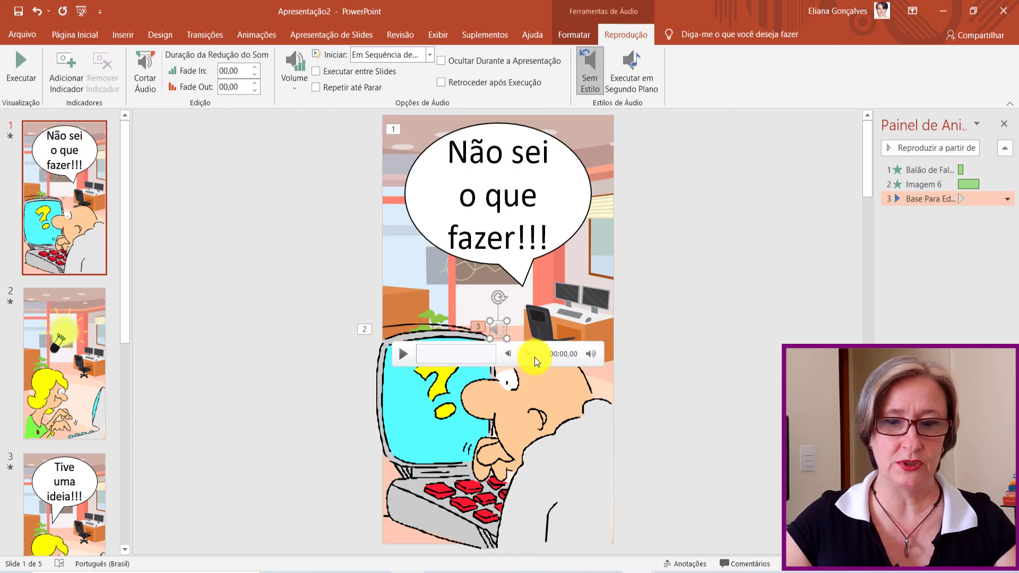
Move the audio icon to the slide's top-left corner and hide it during the show.
{"action": "left_click_drag", "start_coordinate": [494, 328], "coordinate": [429, 217]}
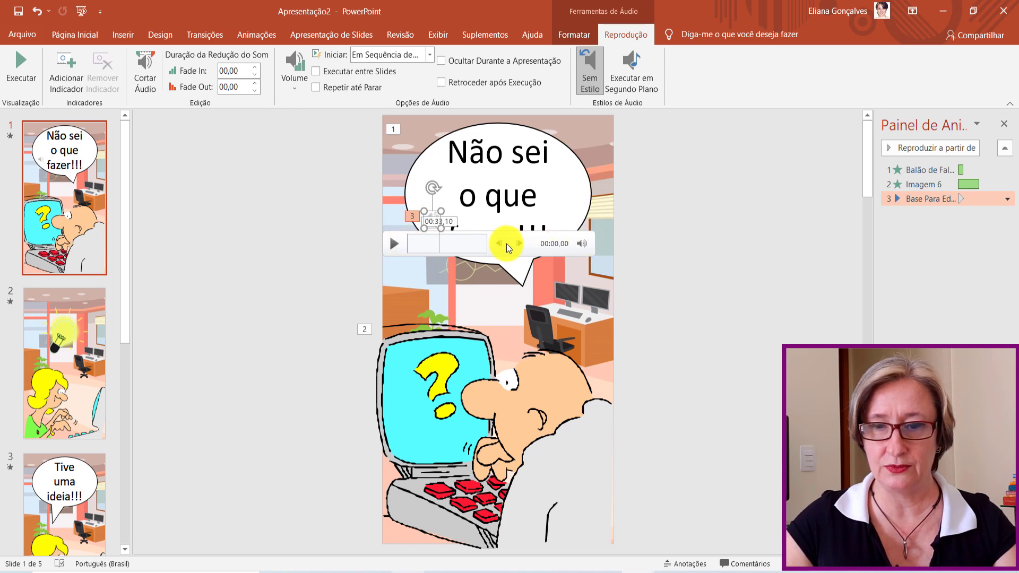
{"action": "left_click_drag", "start_coordinate": [431, 218], "coordinate": [402, 140]}
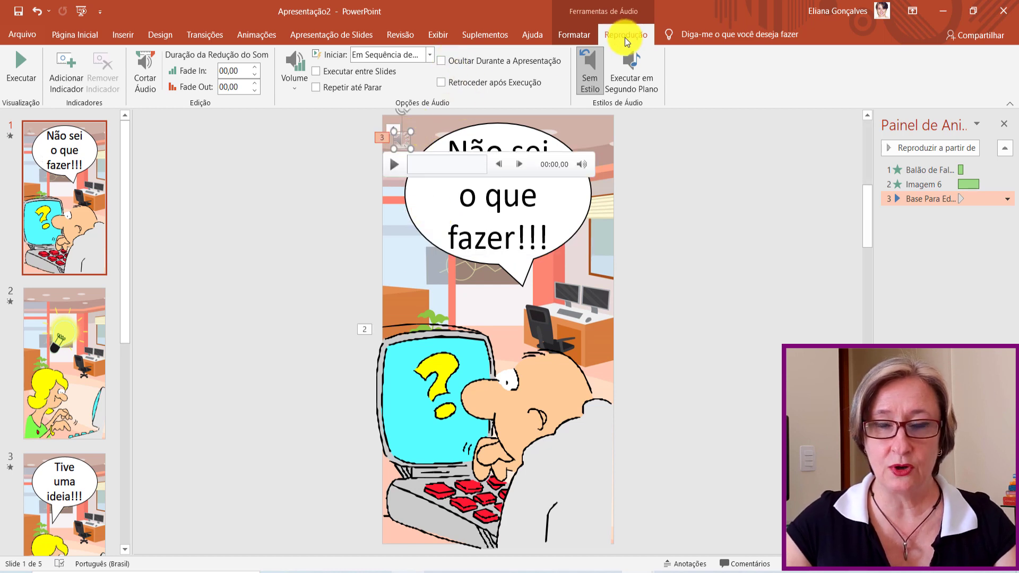
{"action": "left_click", "coordinate": [441, 60]}
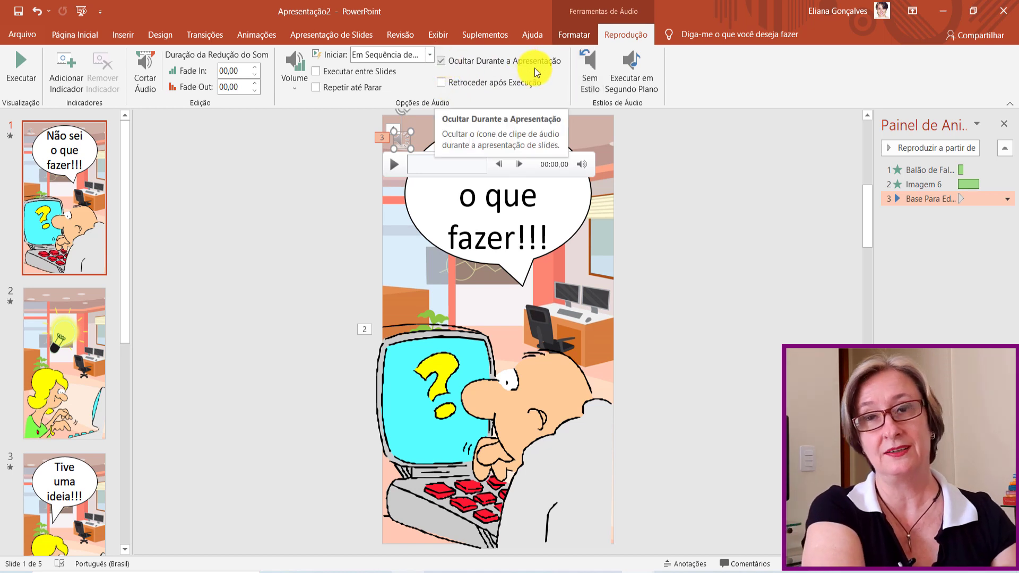
{"action": "key", "text": "Escape"}
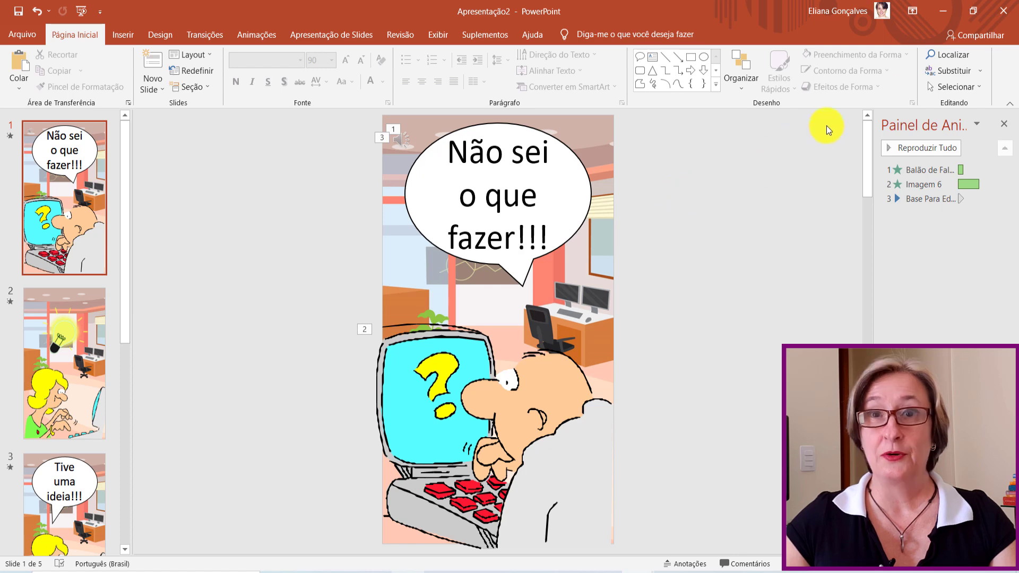
Record a new audio clip '1' and select it as entry 4 in the Animation Pane.
{"action": "left_click", "coordinate": [122, 33]}
{"action": "left_click", "coordinate": [866, 80]}
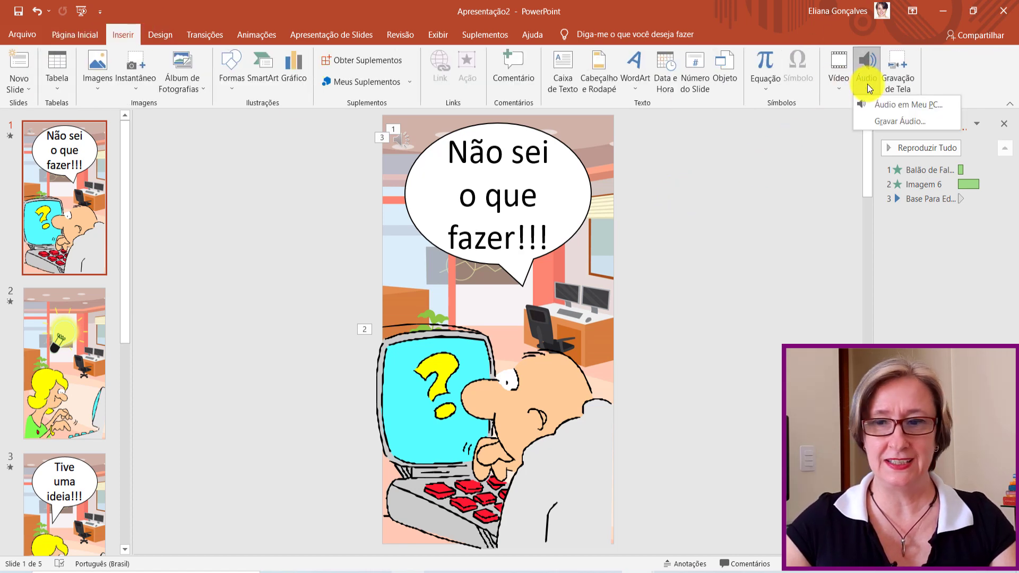
{"action": "left_click", "coordinate": [881, 119]}
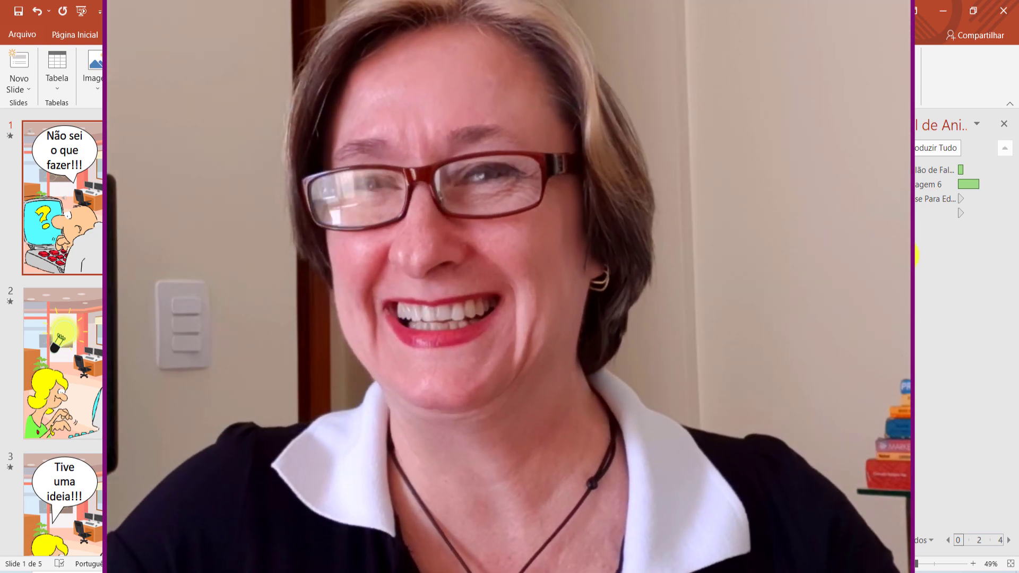
{"action": "left_click", "coordinate": [923, 215]}
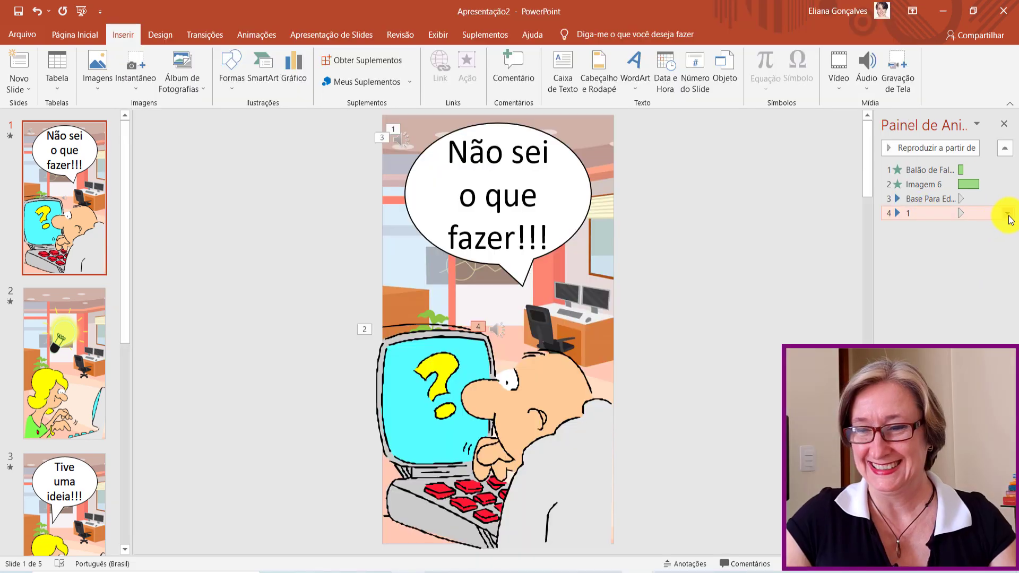
{"action": "left_click", "coordinate": [1007, 214]}
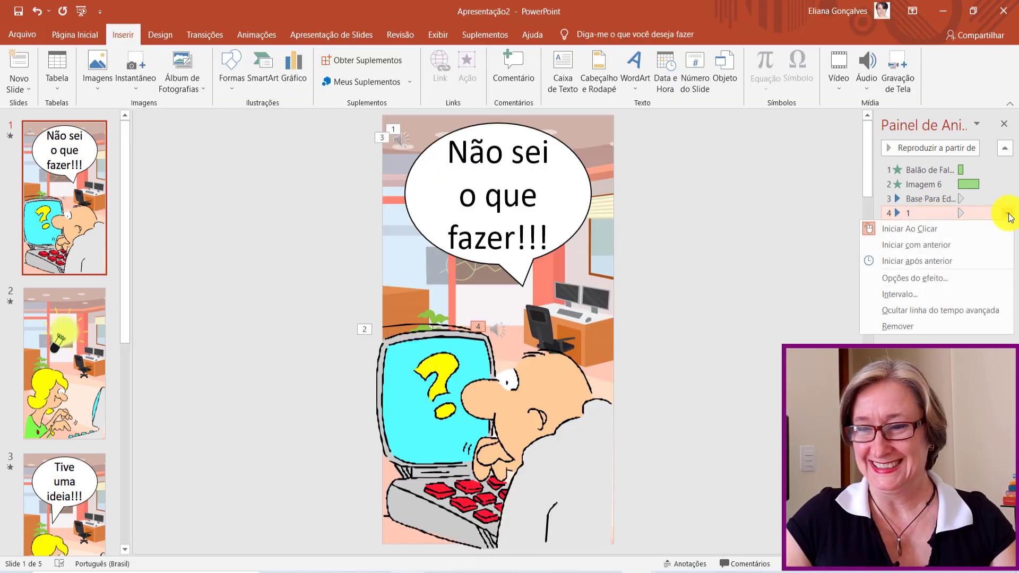
Set clip '1' to start After Previous and move it right after Balão de Fala, ahead of Imagem 6.
{"action": "left_click", "coordinate": [922, 250]}
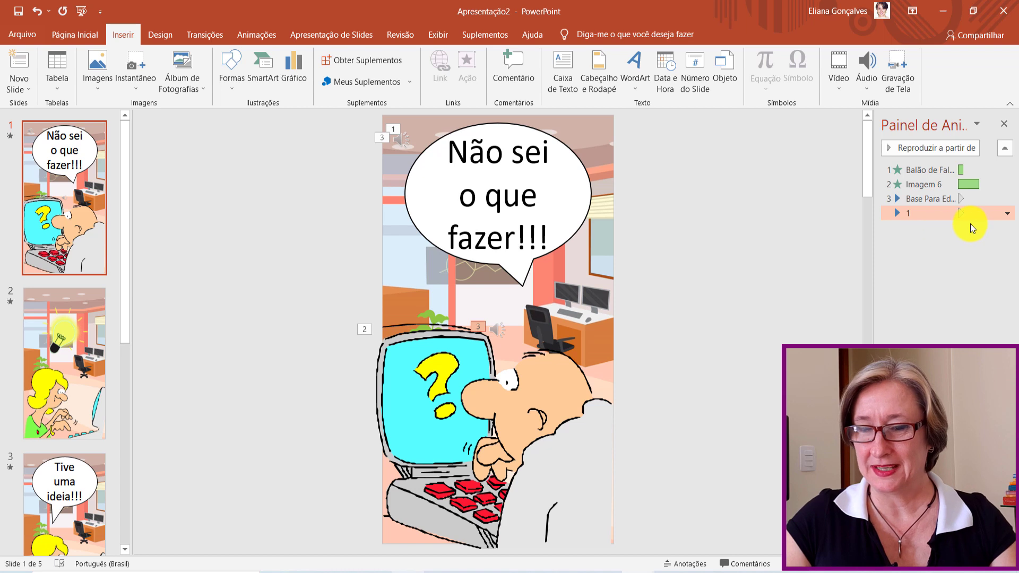
{"action": "left_click", "coordinate": [933, 199]}
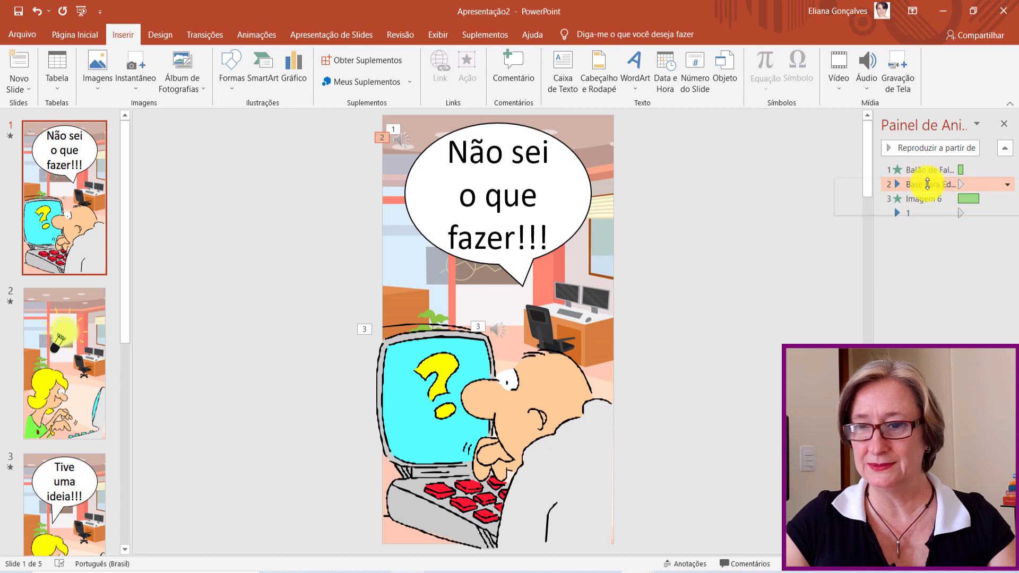
{"action": "mouse_move", "coordinate": [923, 193]}
{"action": "left_mouse_down"}
{"action": "mouse_move", "coordinate": [926, 182]}
{"action": "mouse_move", "coordinate": [912, 212]}
{"action": "left_mouse_up"}
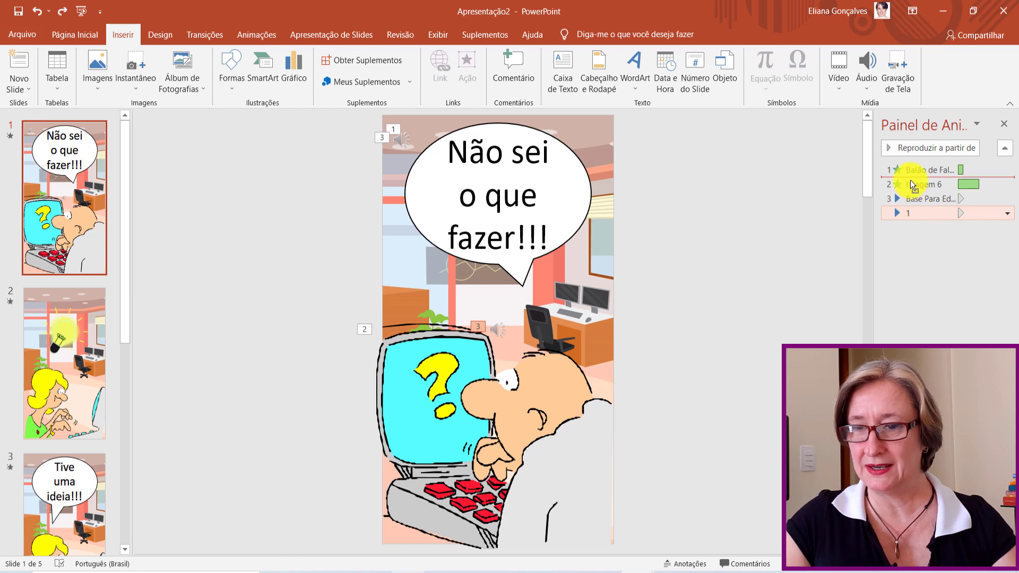
{"action": "left_click_drag", "start_coordinate": [911, 184], "coordinate": [911, 181]}
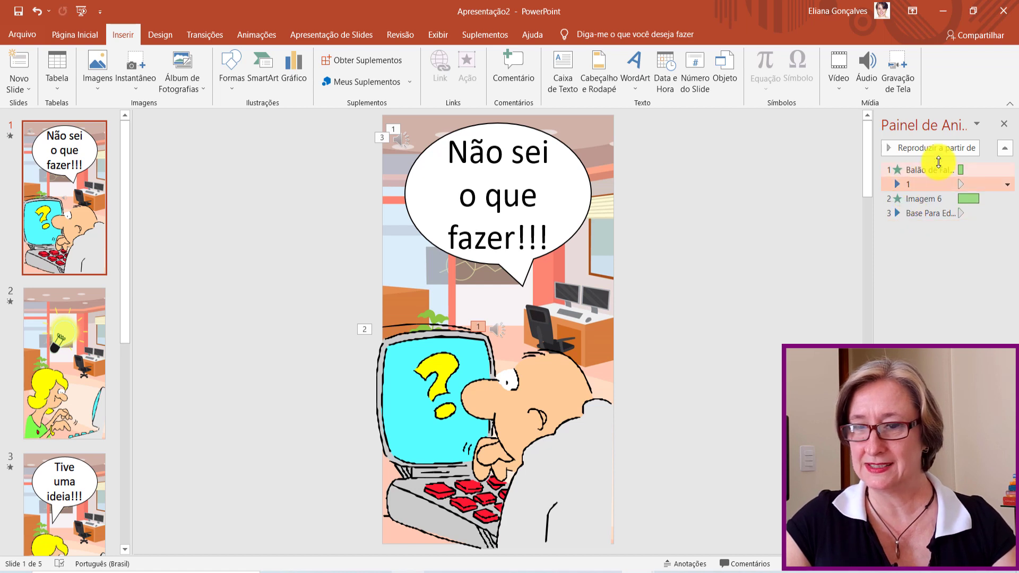
{"action": "right_click", "coordinate": [923, 184]}
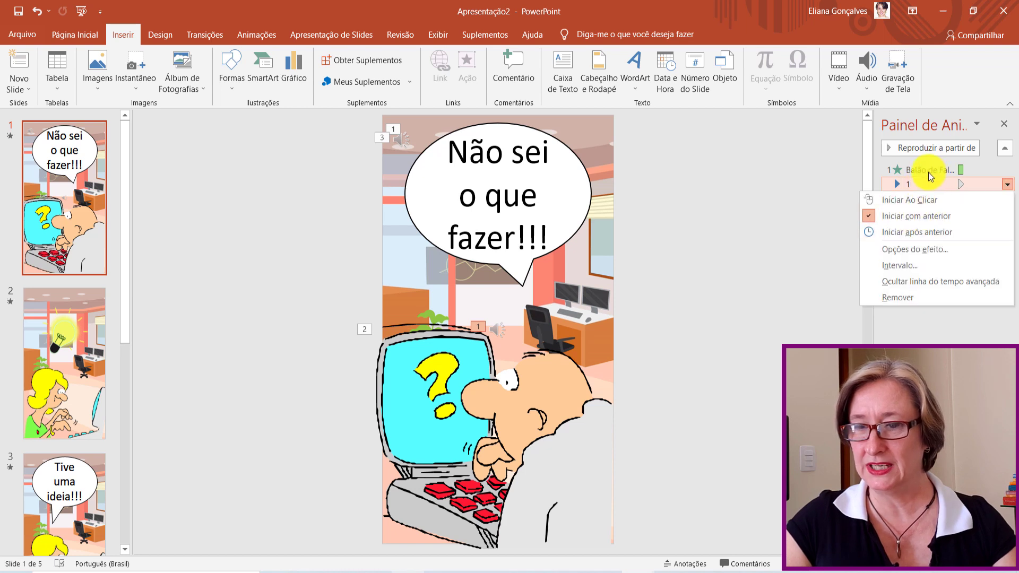
{"action": "left_click", "coordinate": [928, 171]}
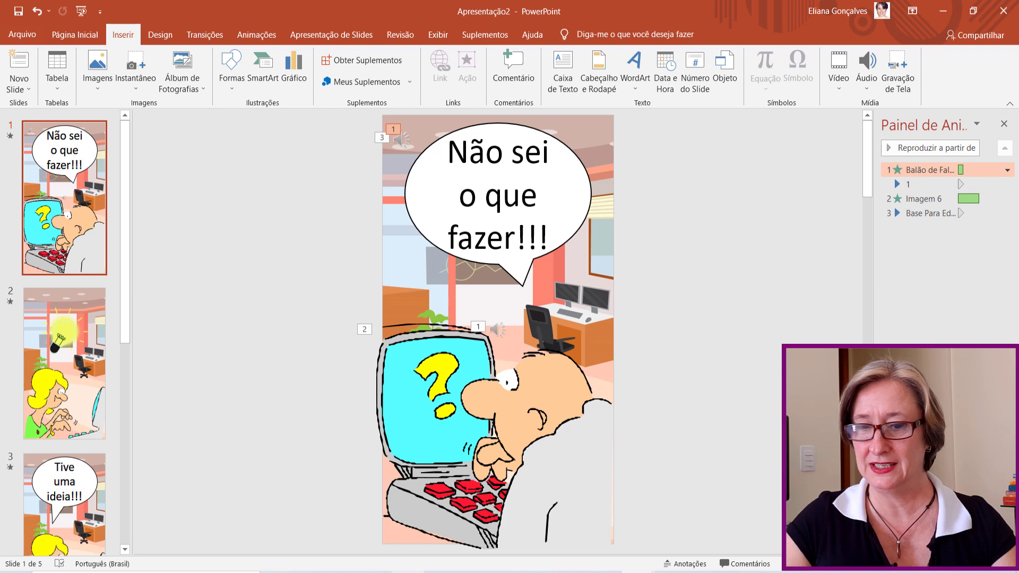
{"action": "left_click", "coordinate": [497, 330]}
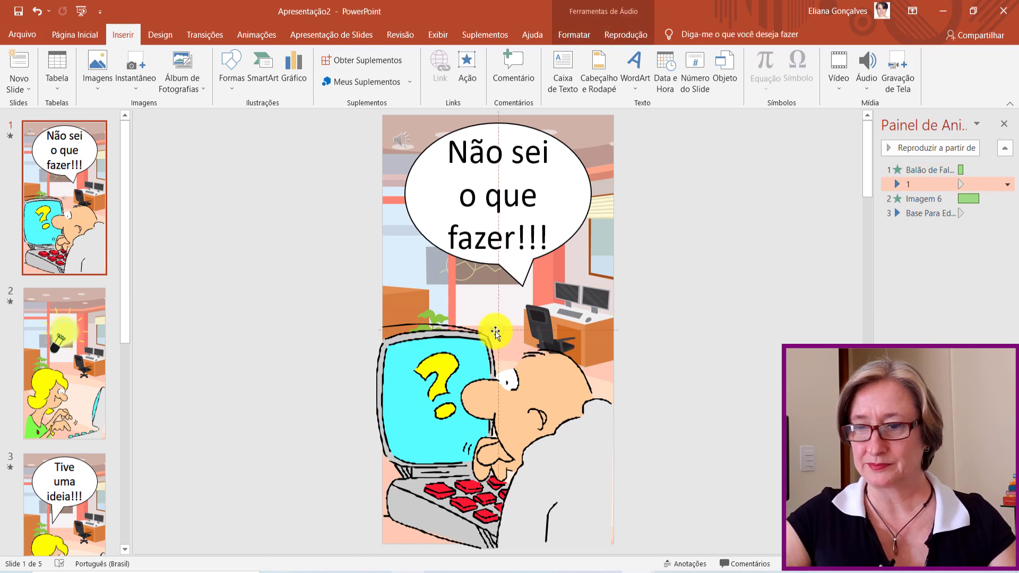
Move clip '1' icon to the top-right corner and make the soundtrack stop after 5 slides.
{"action": "left_click_drag", "start_coordinate": [495, 332], "coordinate": [602, 129]}
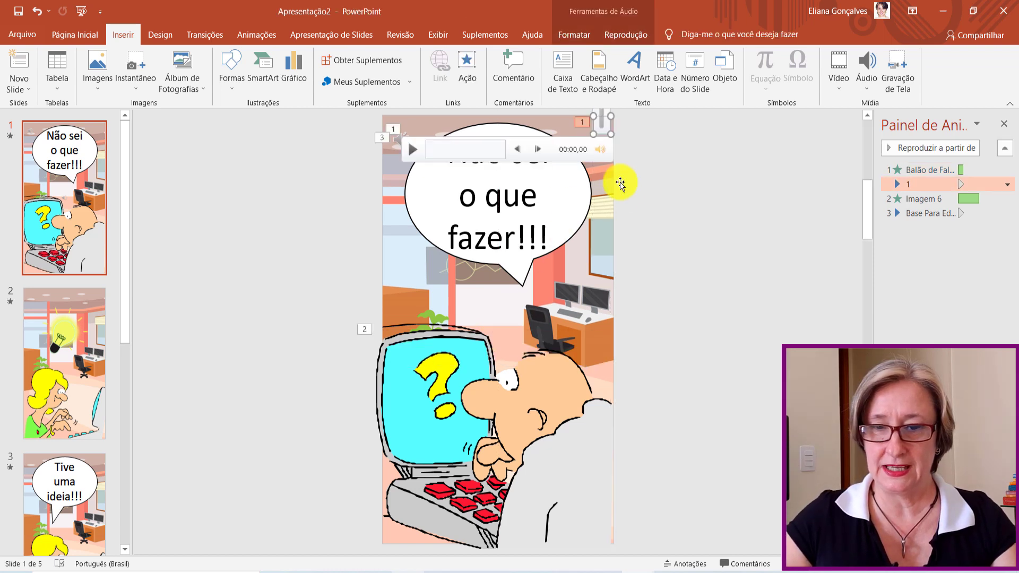
{"action": "left_click", "coordinate": [392, 139]}
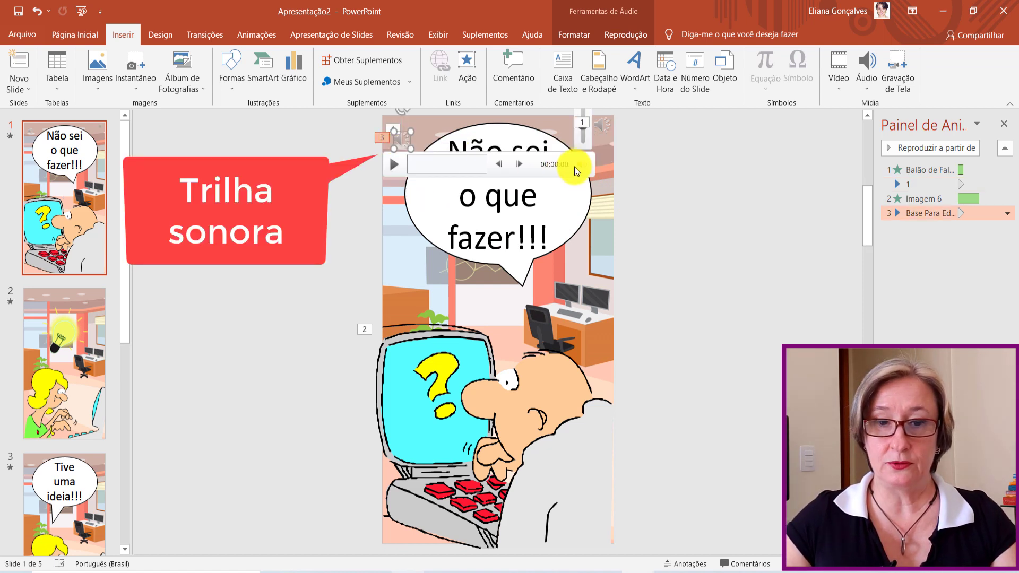
{"action": "left_click", "coordinate": [1006, 213]}
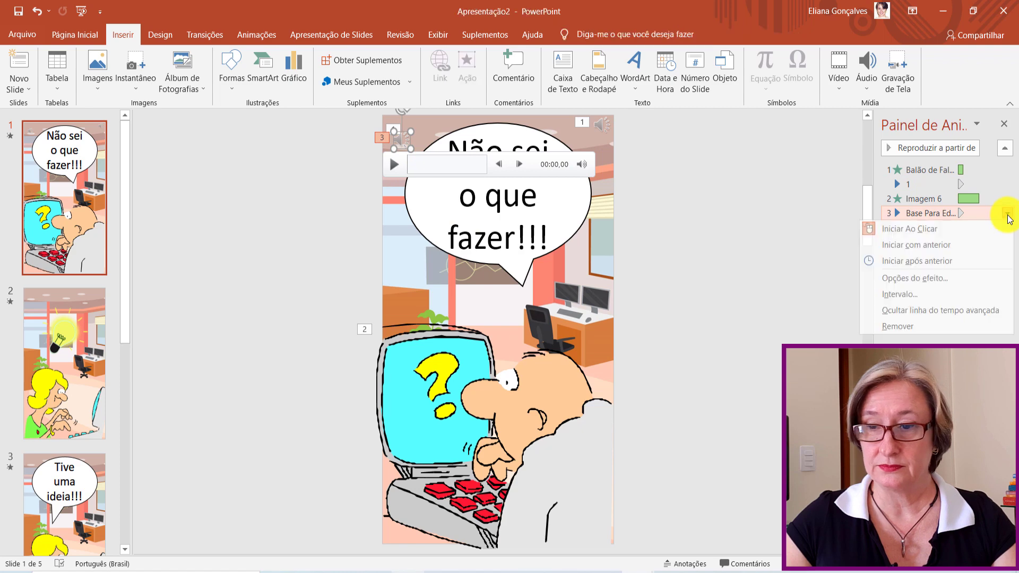
{"action": "left_click", "coordinate": [912, 278]}
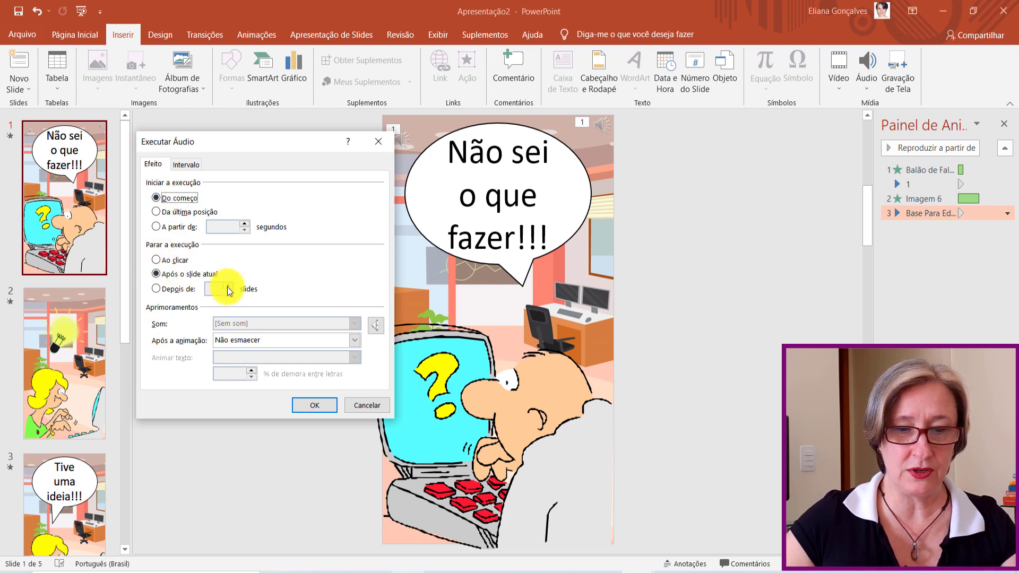
{"action": "left_click", "coordinate": [184, 289]}
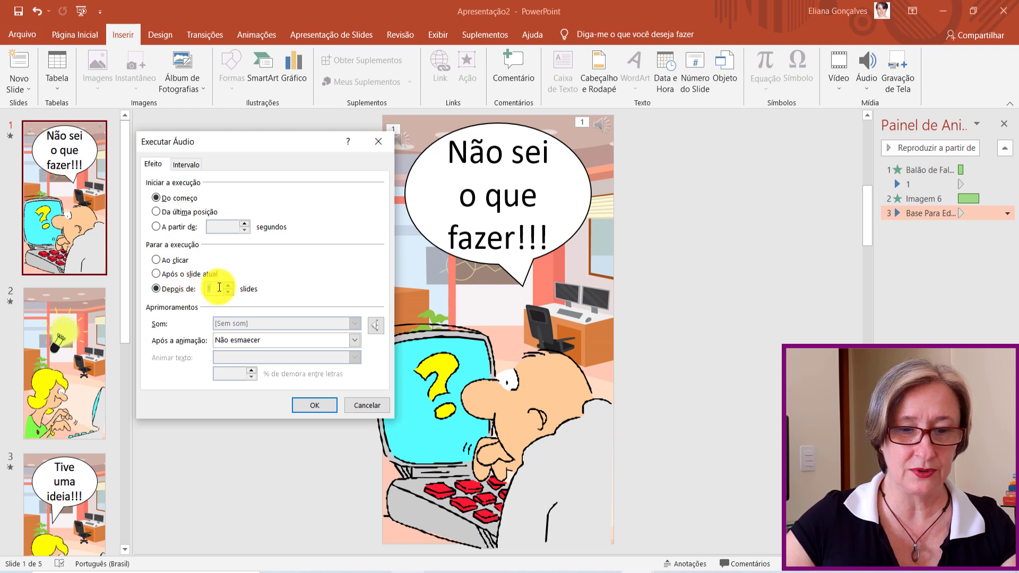
{"action": "left_click", "coordinate": [311, 405]}
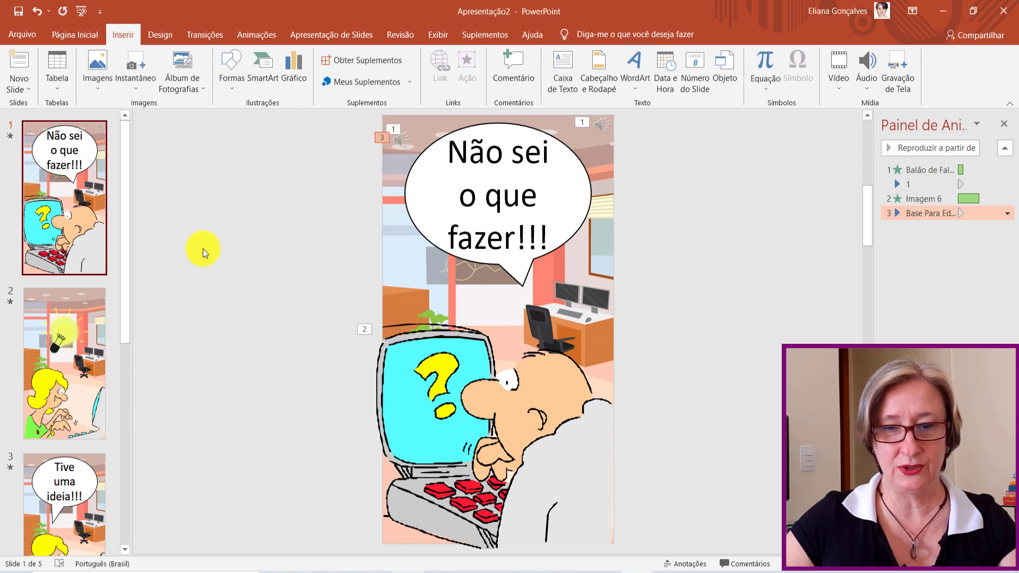
Save the presentation as videos-shorts-em-powerpoint2 in the ANIMAÇÃO project folder.
{"action": "left_click", "coordinate": [27, 37]}
{"action": "left_click", "coordinate": [44, 195]}
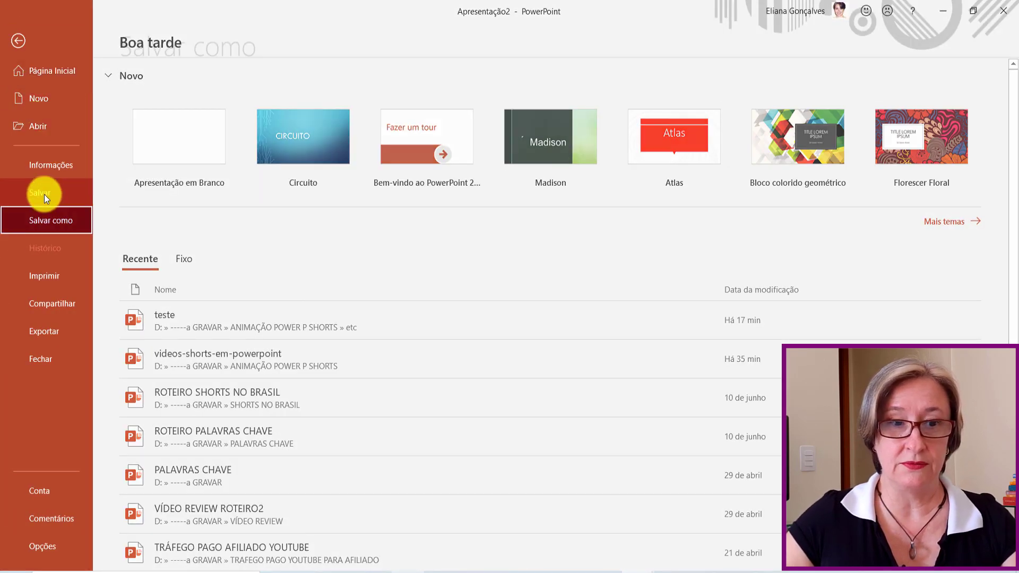
{"action": "left_click", "coordinate": [196, 240]}
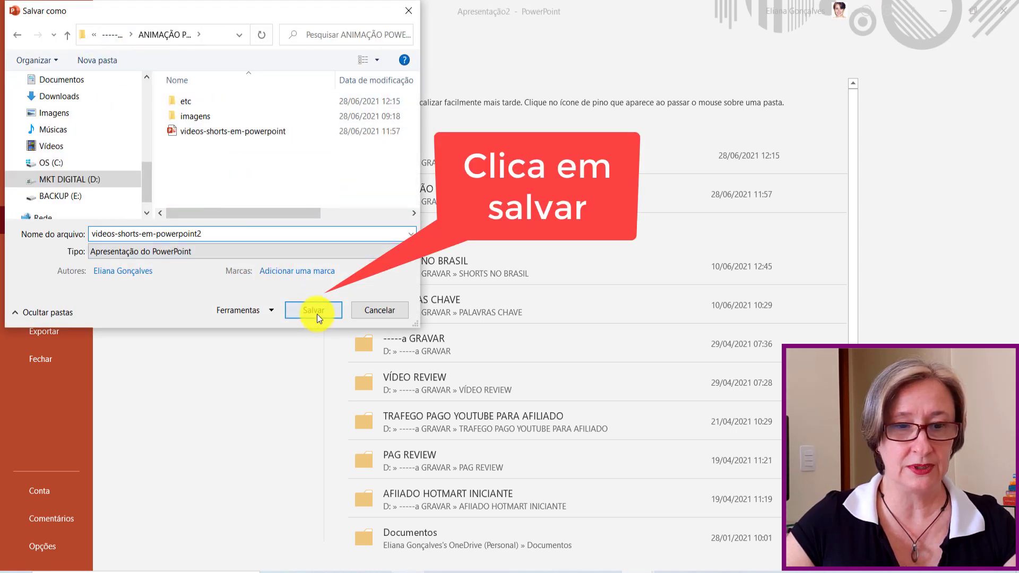
{"action": "left_click", "coordinate": [317, 313]}
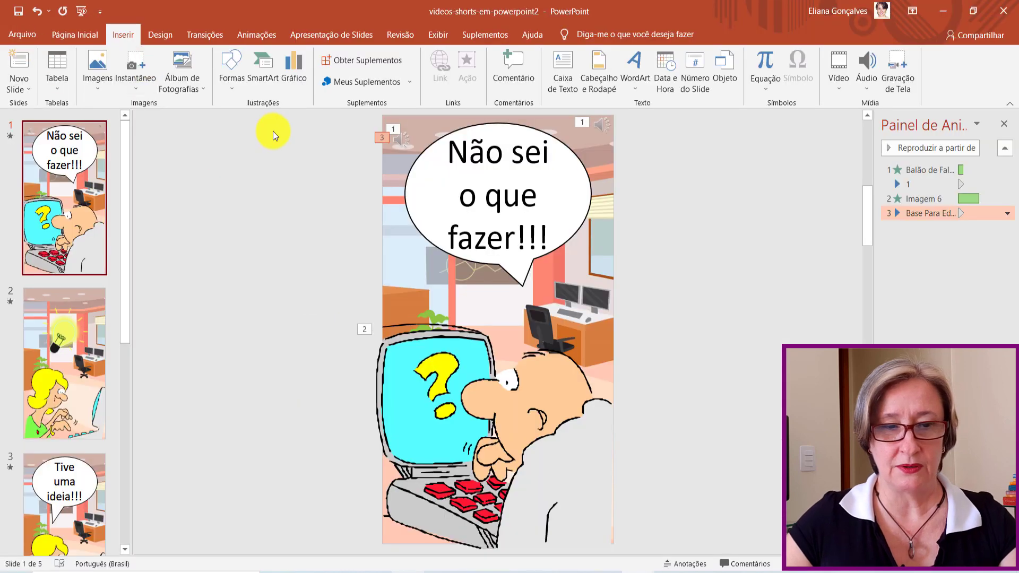
{"action": "left_click", "coordinate": [206, 30]}
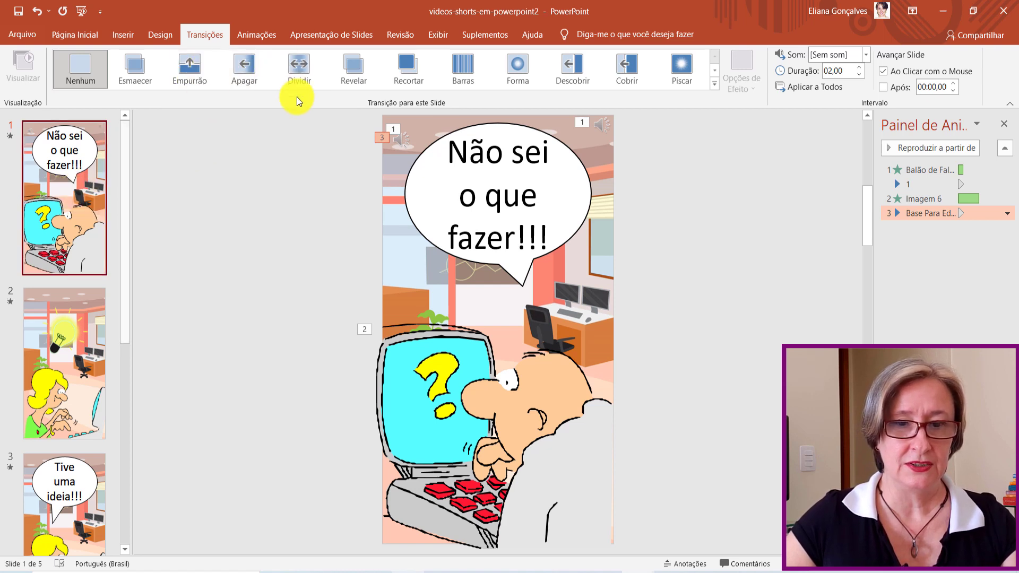
Apply the Dividir transition to slide 1, Barras to slide 2 and Descobrir to slide 3.
{"action": "left_click", "coordinate": [303, 63]}
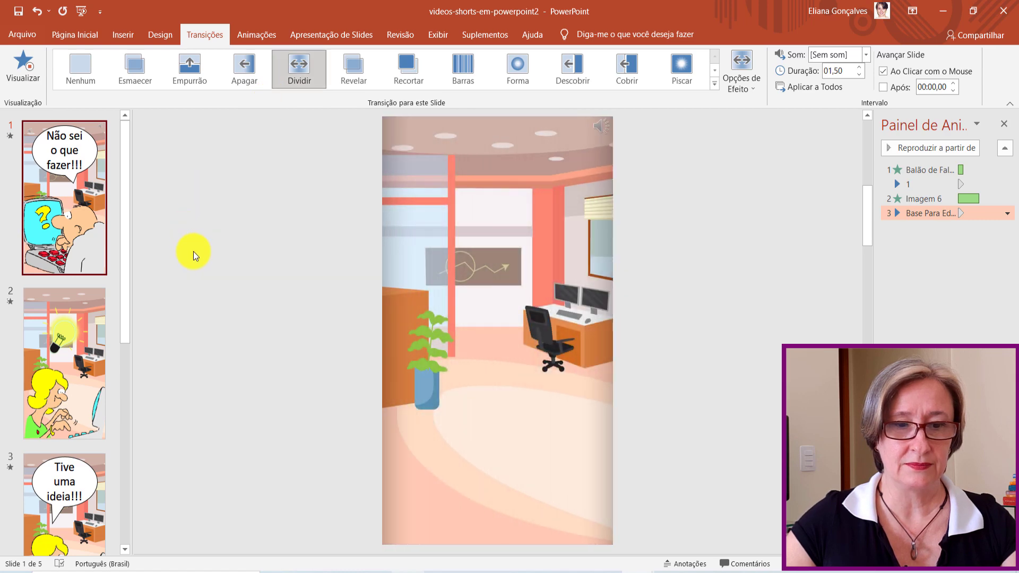
{"action": "left_click", "coordinate": [69, 345]}
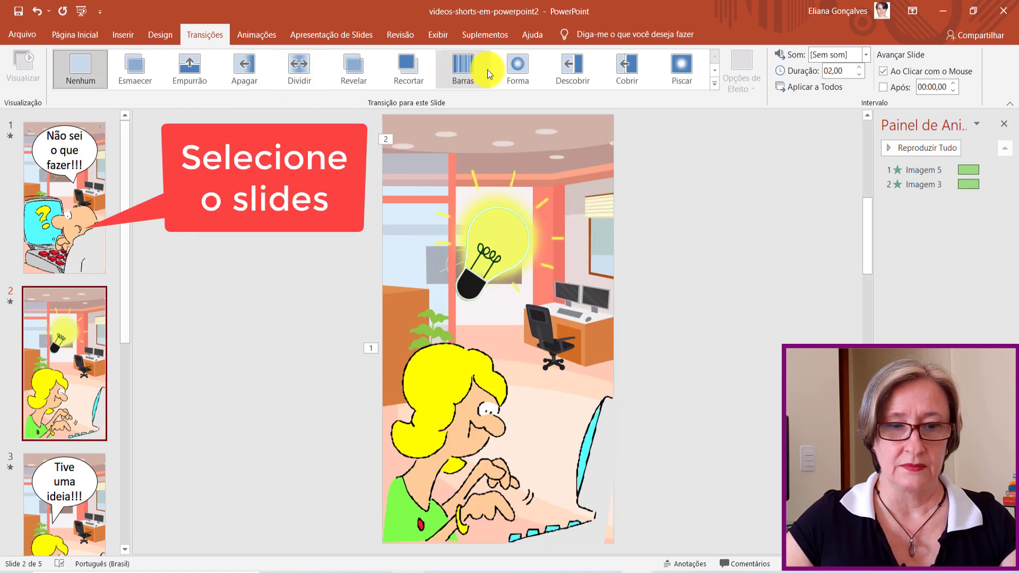
{"action": "left_click", "coordinate": [465, 69]}
{"action": "left_click", "coordinate": [92, 493]}
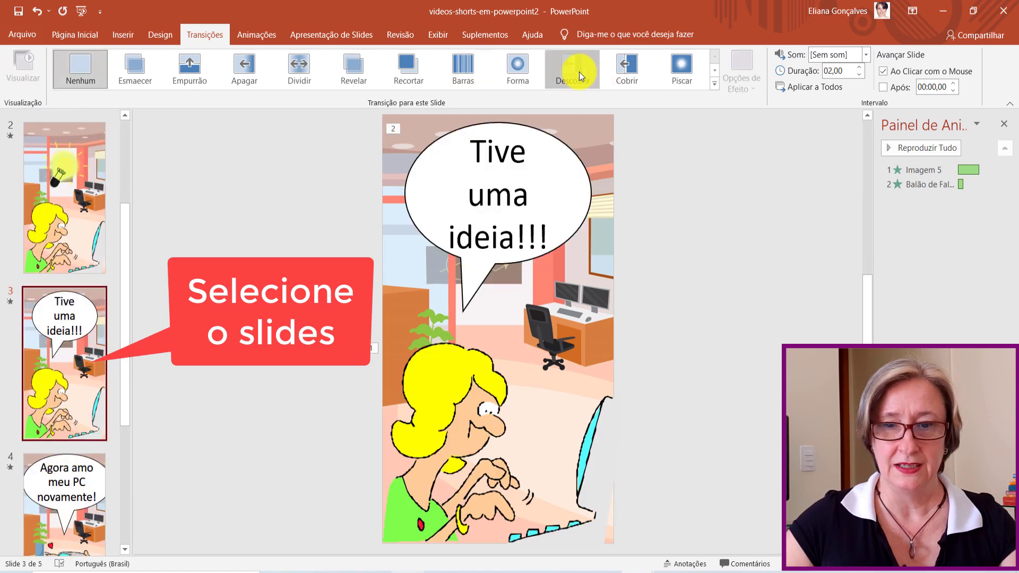
{"action": "left_click", "coordinate": [578, 72]}
Apply Cobrir to slide 4 and Piscar to the INSCREVA-SE slide 5, then return to slide 1.
{"action": "left_click", "coordinate": [103, 478]}
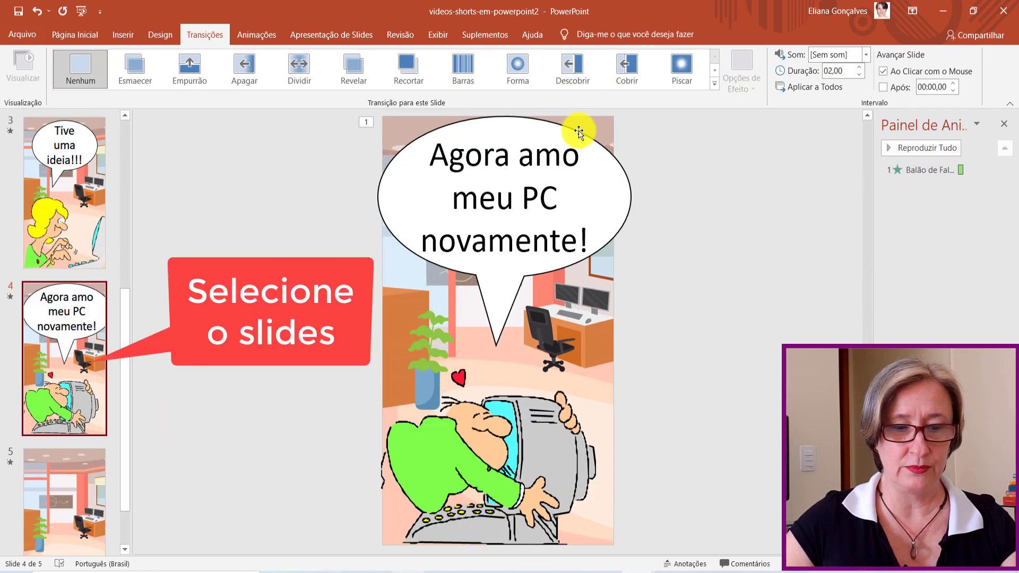
{"action": "left_click", "coordinate": [635, 75]}
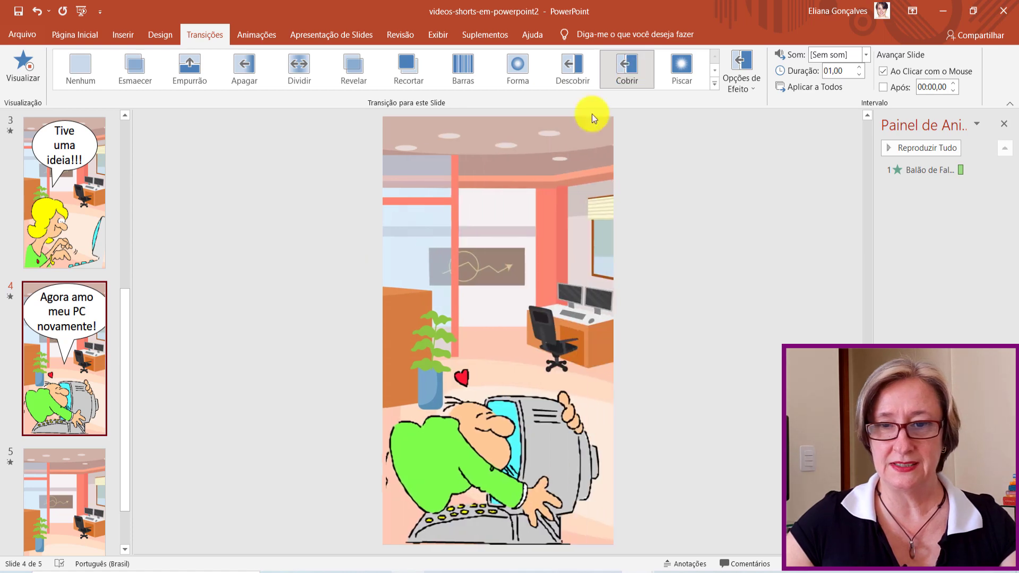
{"action": "scroll", "coordinate": [101, 497], "scroll_direction": "down", "scroll_amount": 1}
{"action": "scroll", "coordinate": [102, 497], "scroll_direction": "down", "scroll_amount": 1}
{"action": "left_click", "coordinate": [53, 465]}
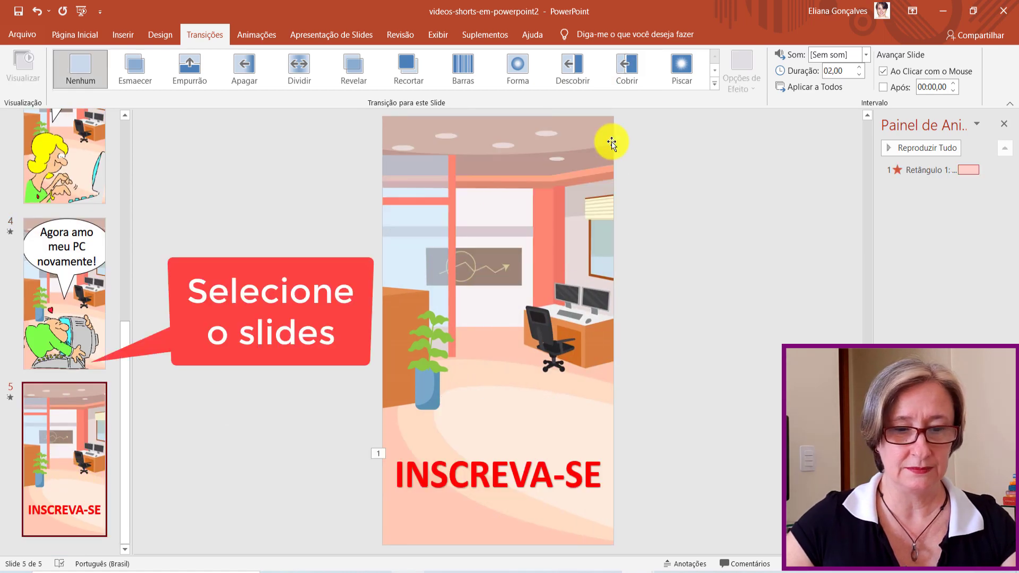
{"action": "left_click", "coordinate": [680, 72]}
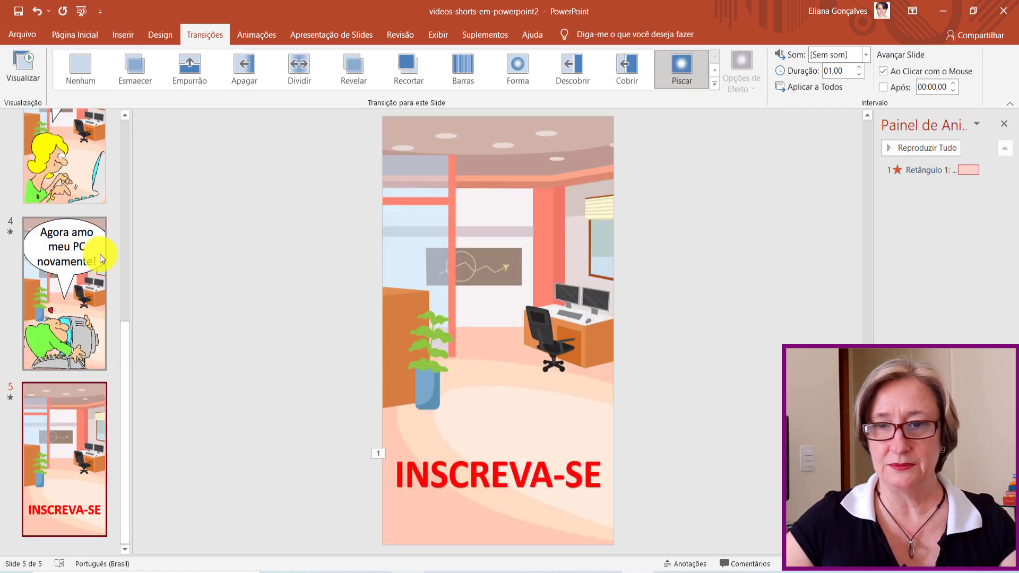
{"action": "scroll", "coordinate": [106, 284], "scroll_direction": "up", "scroll_amount": 5}
{"action": "left_click", "coordinate": [80, 255]}
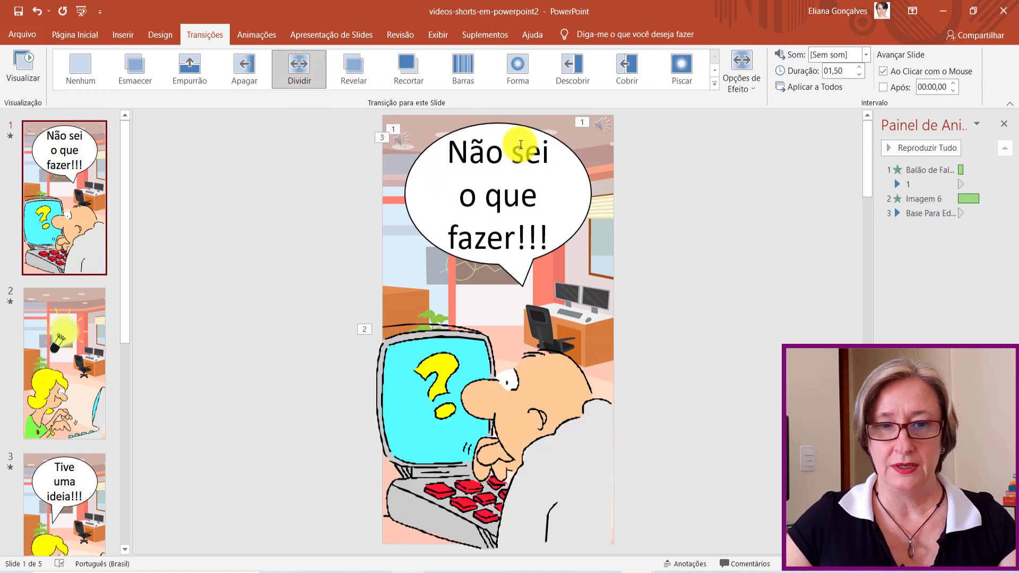
Add the Laser sound to slide 1's transition and start the slide show with F5.
{"action": "left_click", "coordinate": [865, 55]}
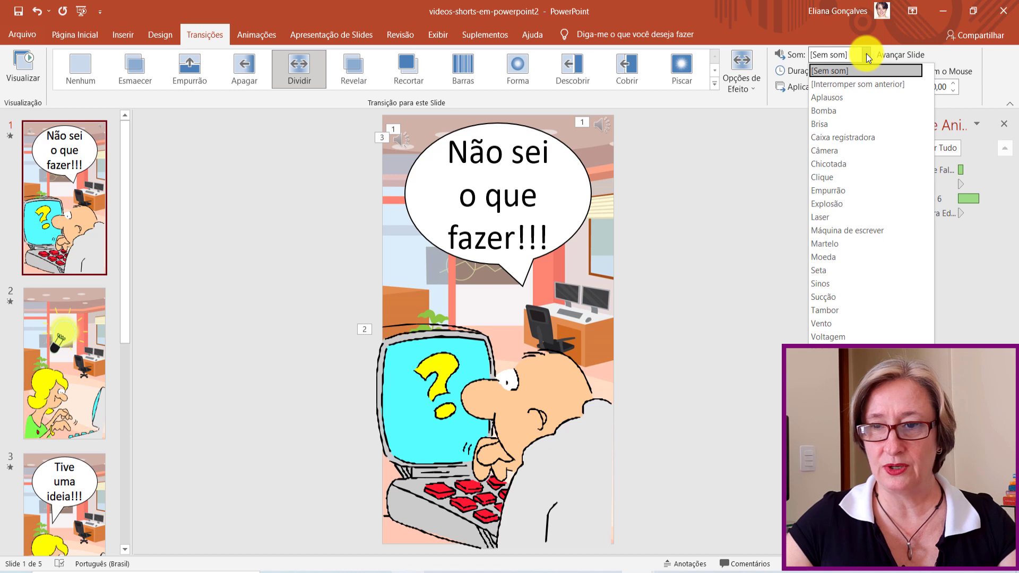
{"action": "left_click", "coordinate": [829, 215]}
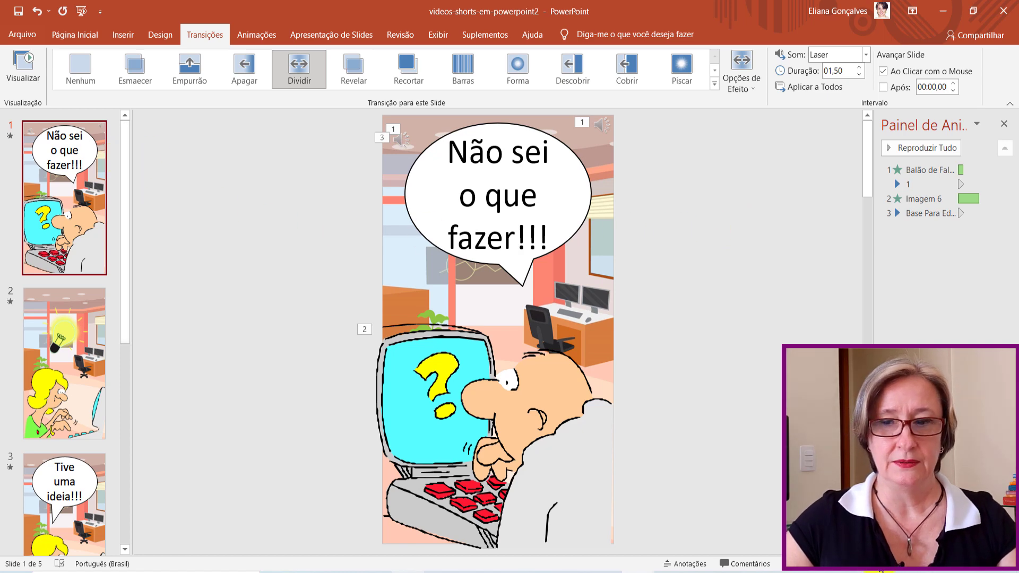
{"action": "key", "text": "F5"}
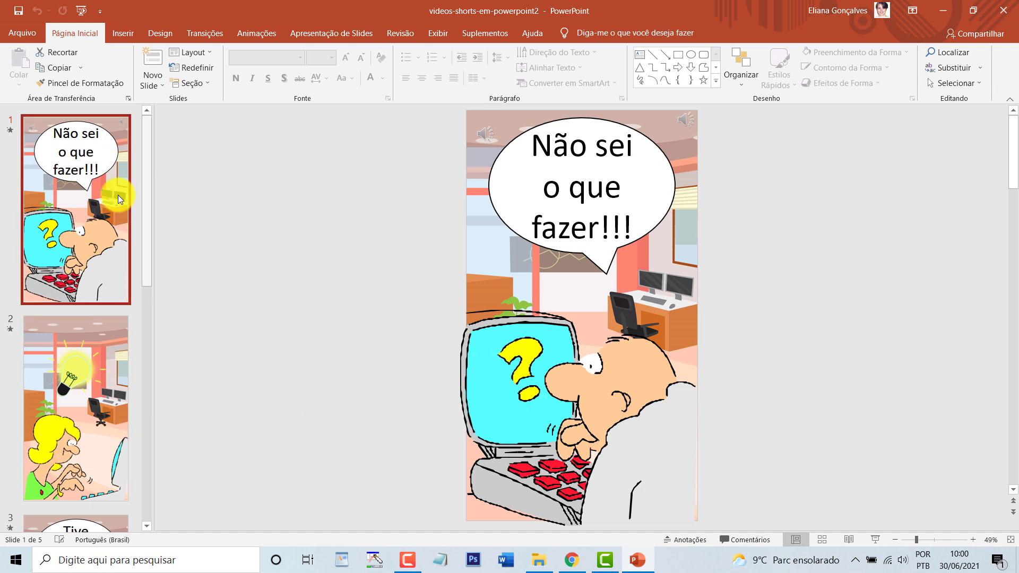
Play the slide show through all five slides to the INSCREVA-SE ending.
{"action": "left_click", "coordinate": [874, 540]}
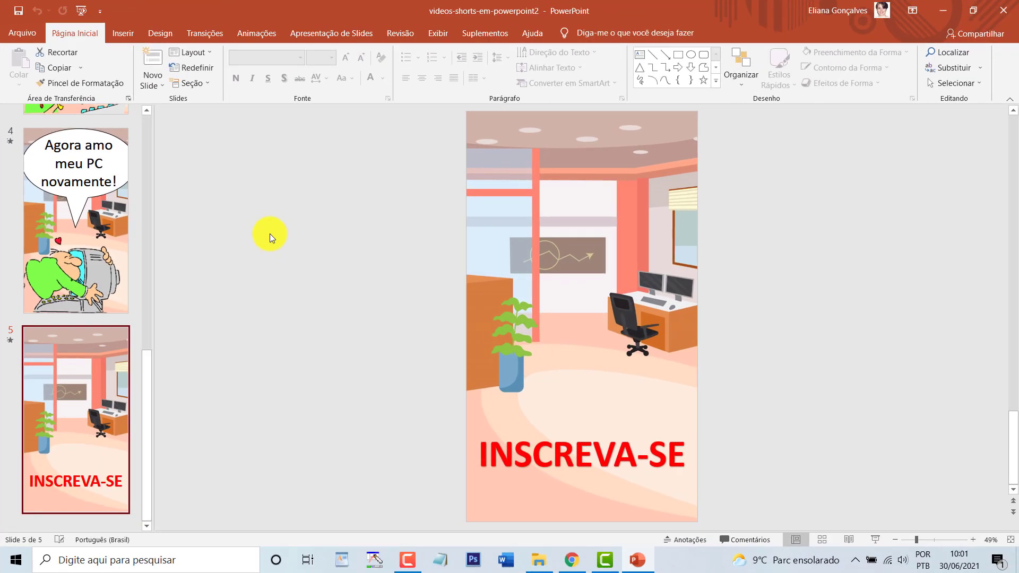
{"action": "left_click", "coordinate": [26, 34]}
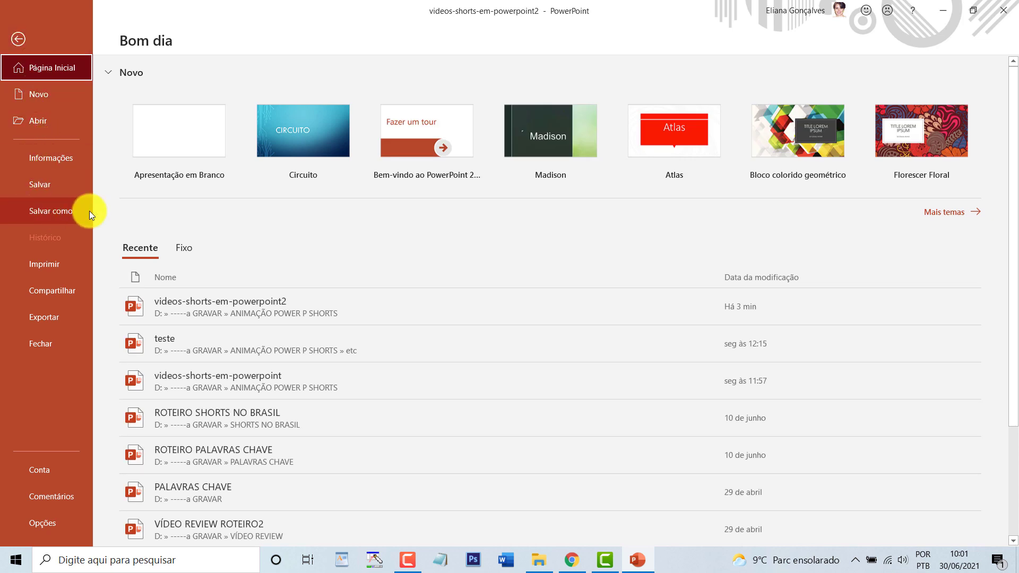
Export the presentation as a Full HD (1080p) MPEG-4 video, 5 seconds per slide.
{"action": "key", "text": "Escape"}
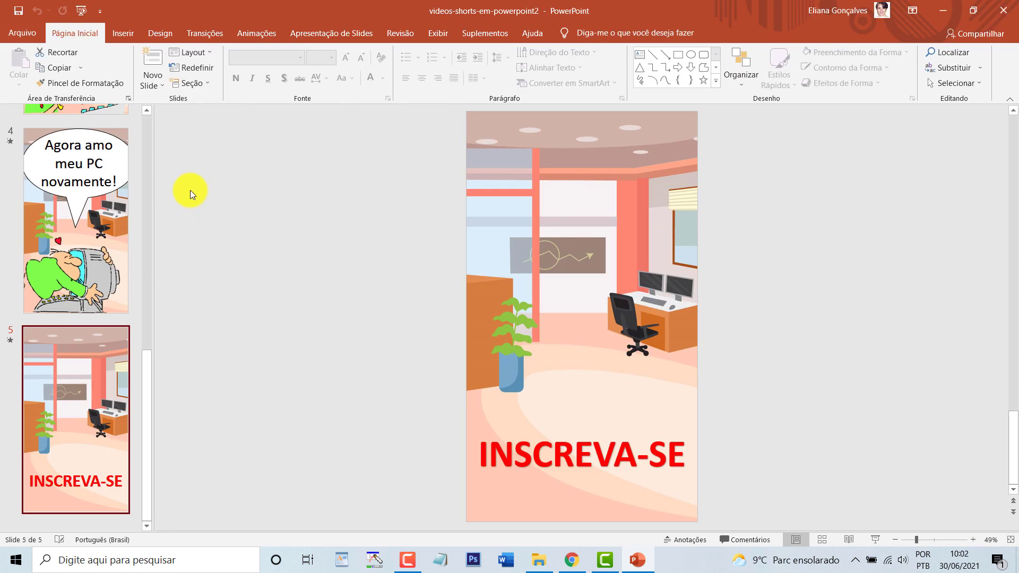
{"action": "left_click", "coordinate": [25, 34]}
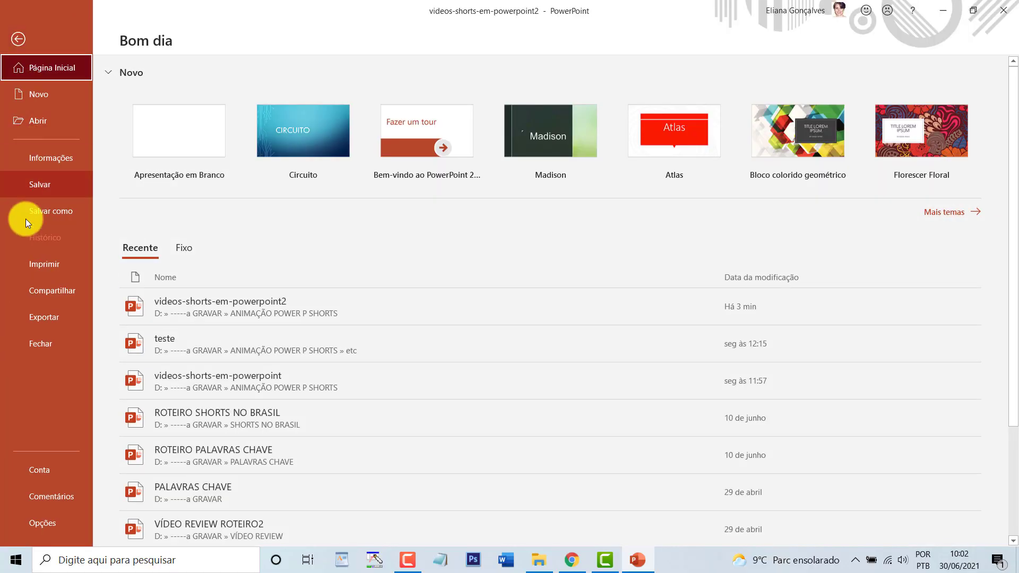
{"action": "left_click", "coordinate": [38, 317]}
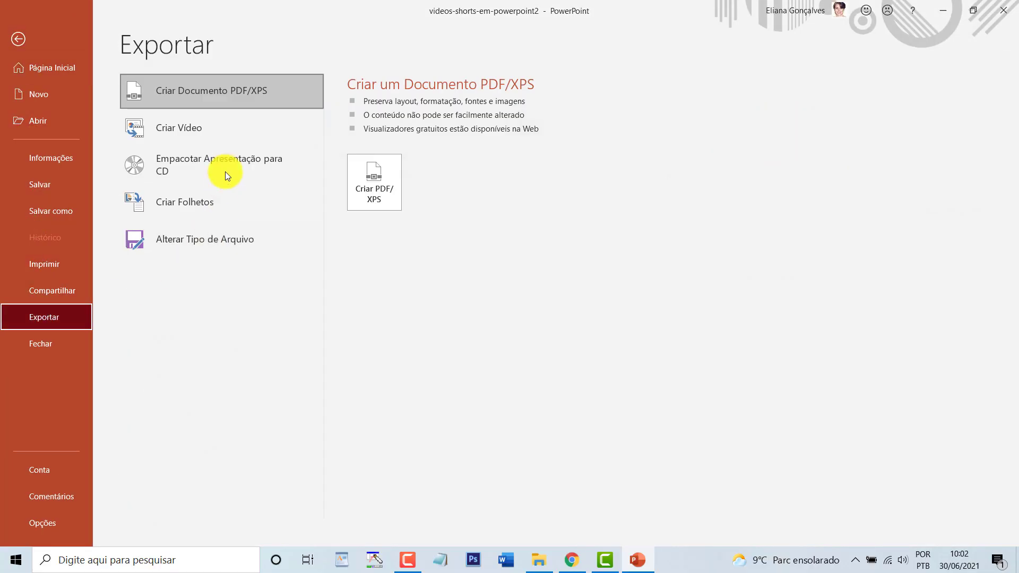
{"action": "left_click", "coordinate": [177, 128]}
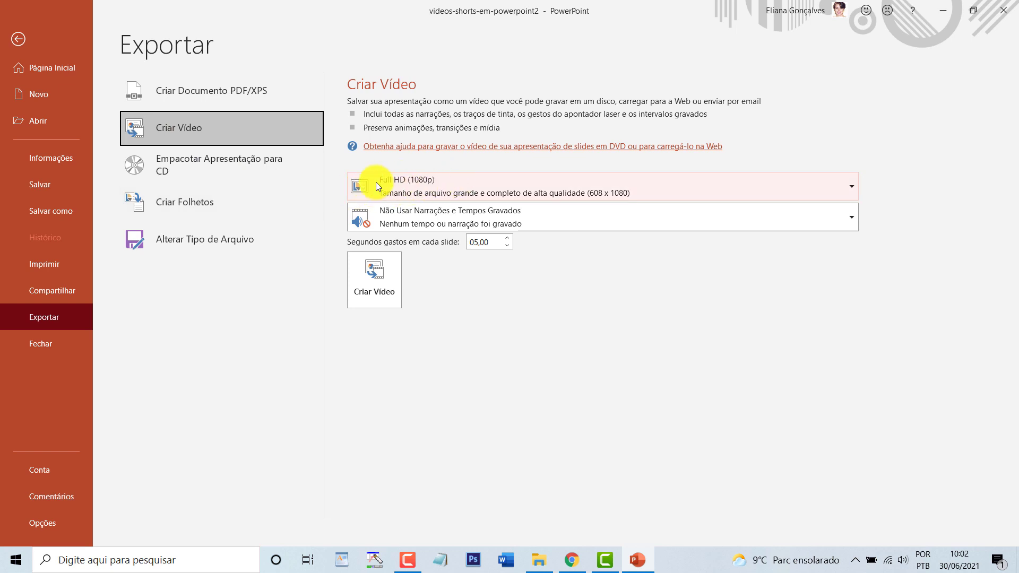
{"action": "left_click", "coordinate": [371, 285]}
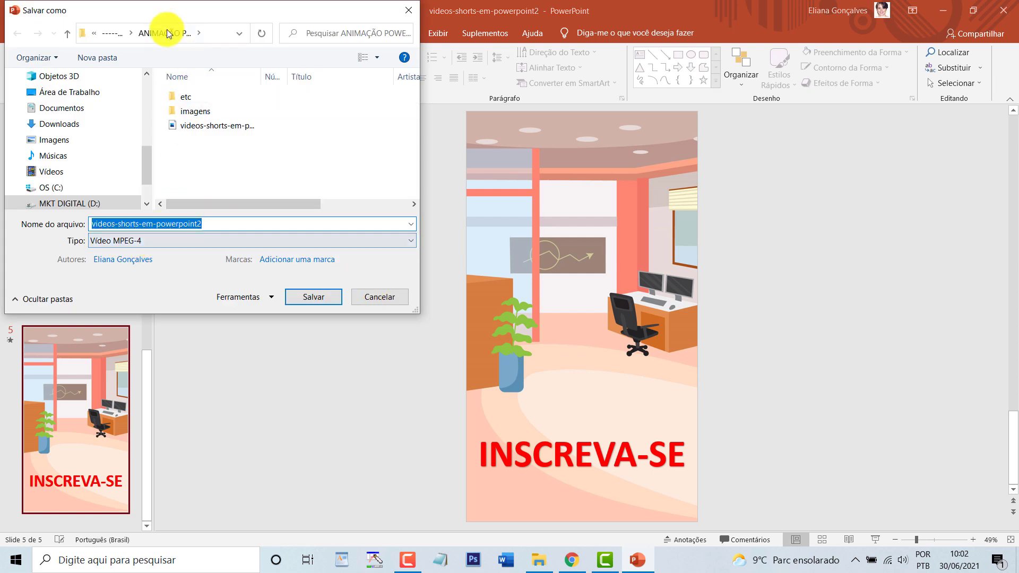
{"action": "left_click", "coordinate": [311, 297]}
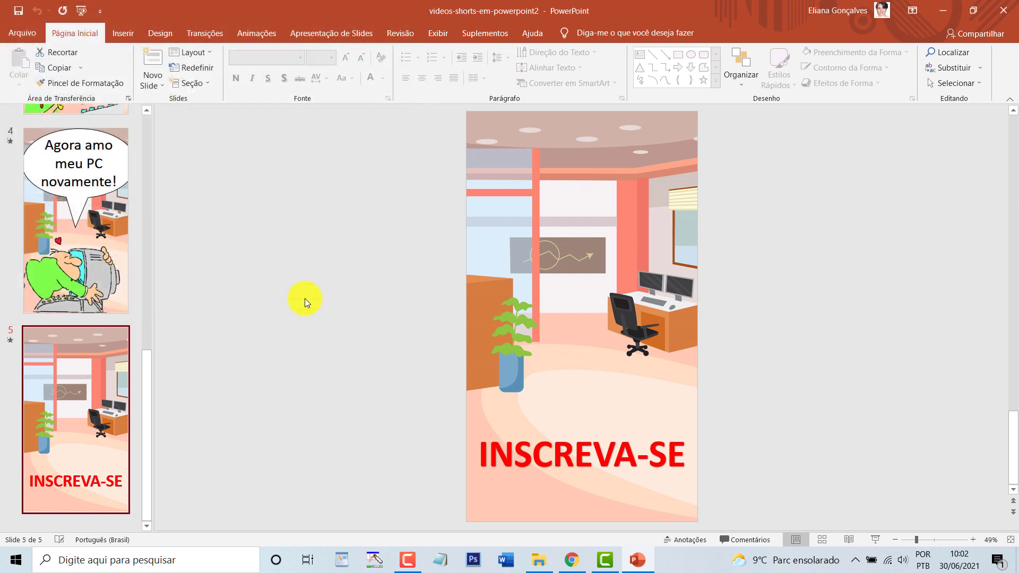